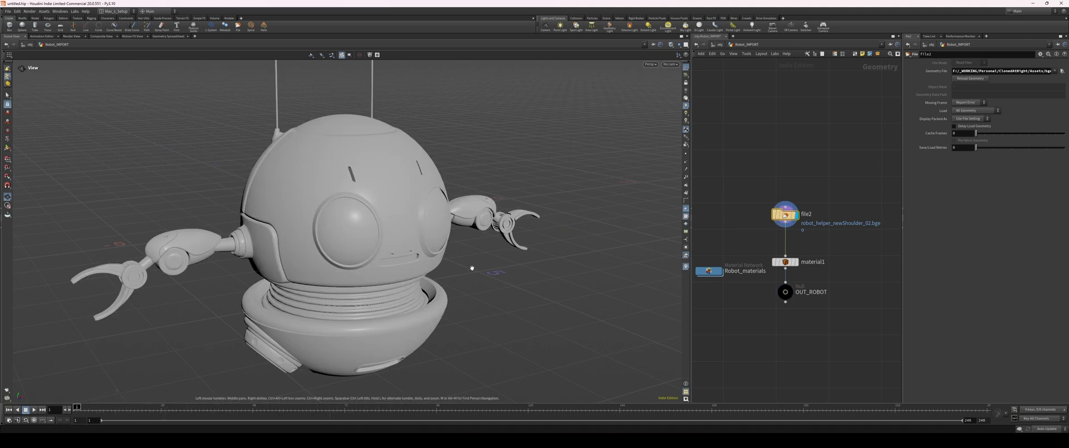
- Display the output of the material1 node, and finally that of the OUT_ROBOT null
click(795, 261)
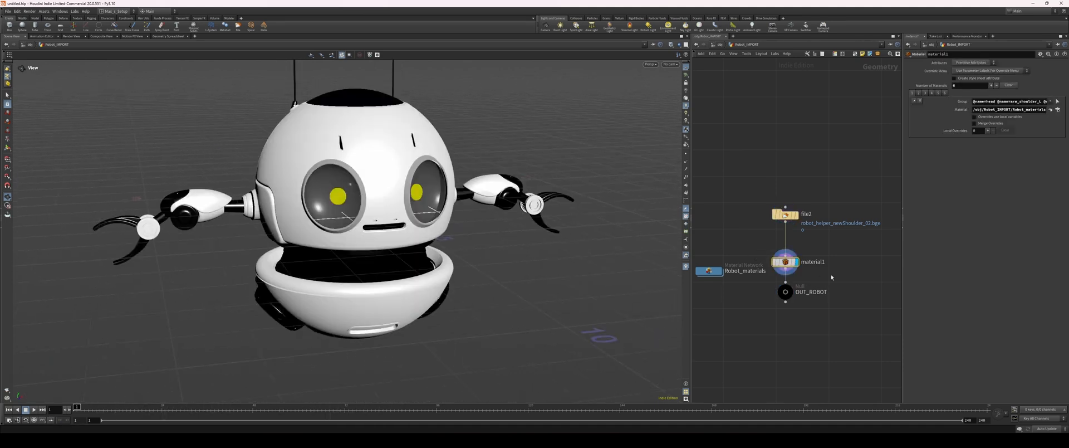
click(787, 290)
middle_drag(718, 304, 787, 289)
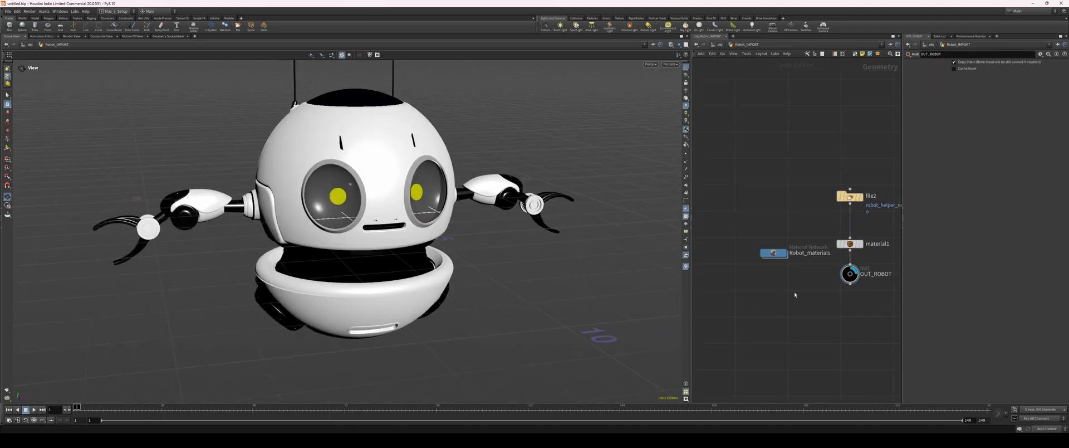
- Look inside the Robot_materials network and return to the Robot_IMPORT geometry network
double_click(774, 254)
scroll(833, 264, up, 1)
mouse_move(817, 260)
middle_down()
mouse_move(827, 270)
mouse_move(815, 264)
middle_up()
scroll(805, 262, down, 2)
key(u)
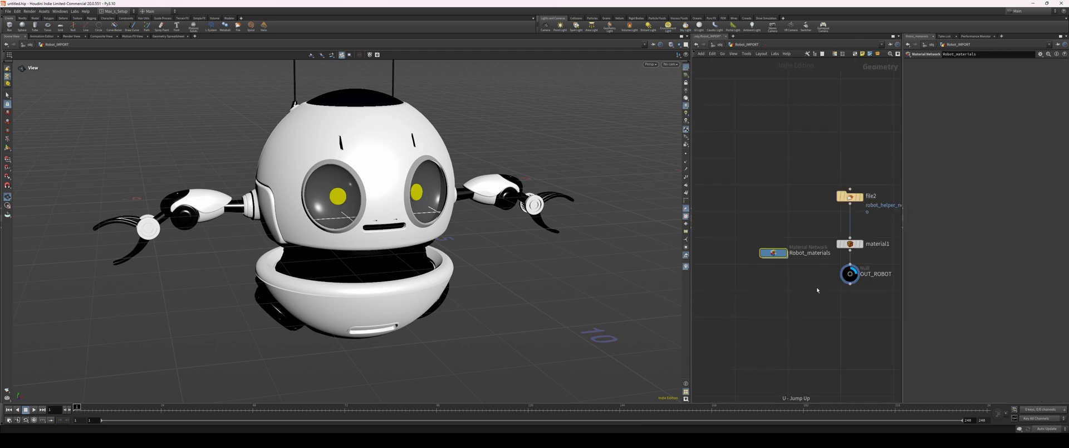
- Go up to the object level and open the Robot_RIG network containing the RobotIN object merge
key(u)
click(787, 278)
key(Return)
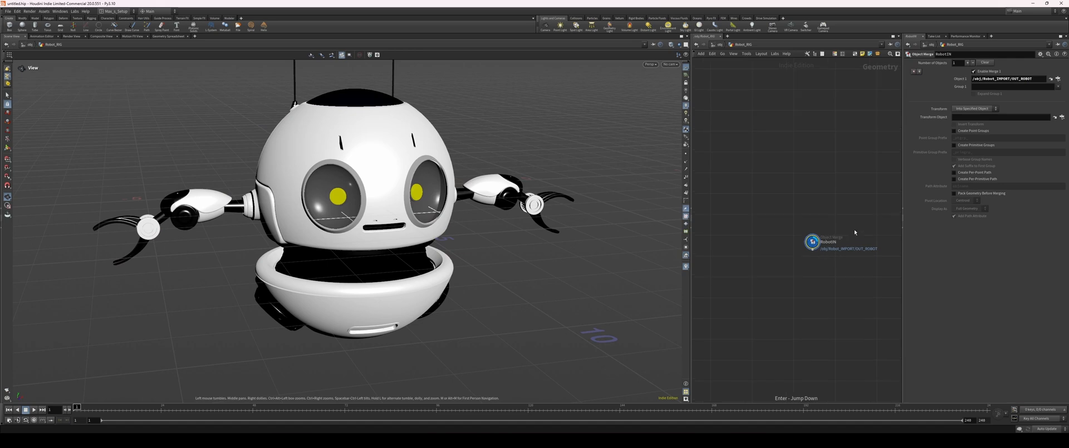
scroll(501, 256, down, 4)
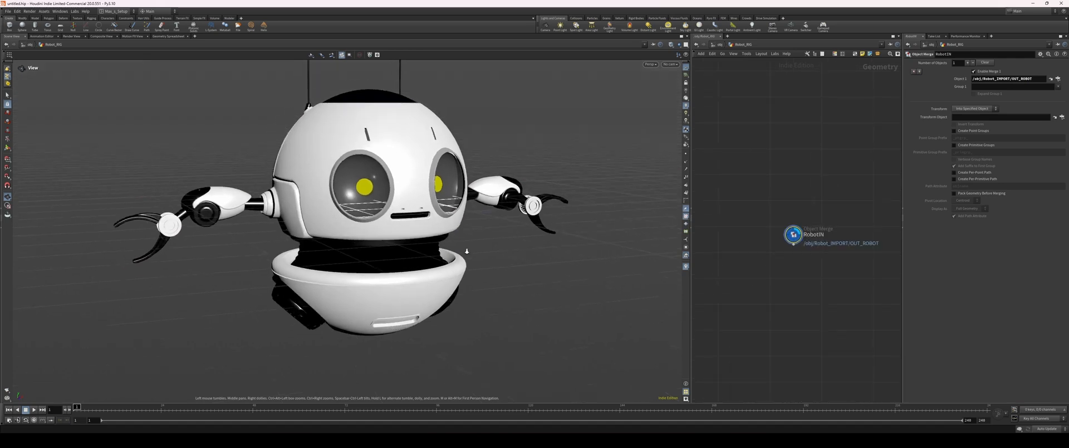
- Revisit the Robot_materials node in Robot_IMPORT and return to the Robot_RIG network
key(u)
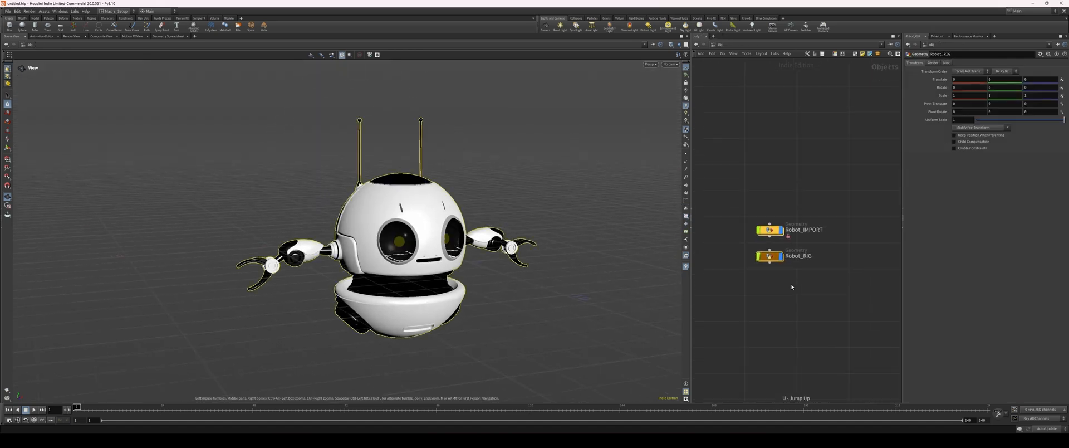
double_click(766, 227)
click(728, 231)
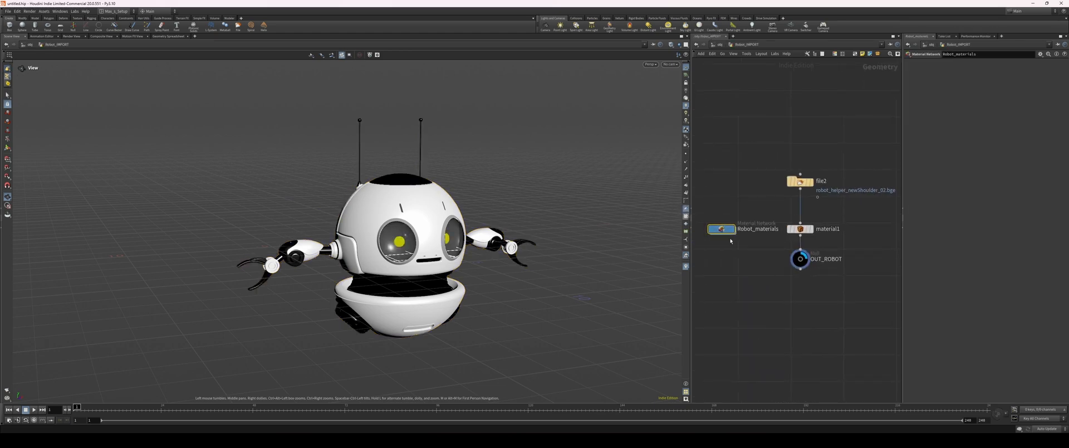
key(u)
double_click(772, 251)
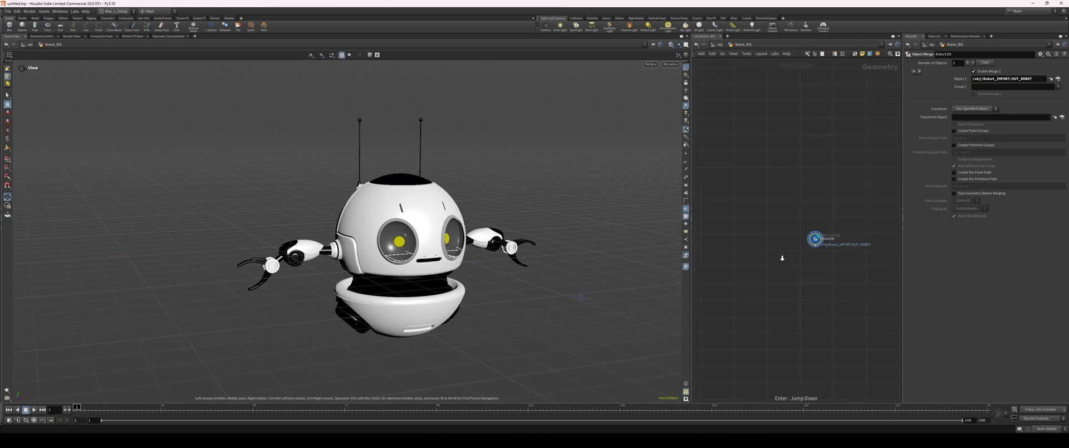
- Examine the merged robot model from several angles and distances, including its head, arms and base
drag(491, 251, 488, 284)
scroll(806, 281, down, 2)
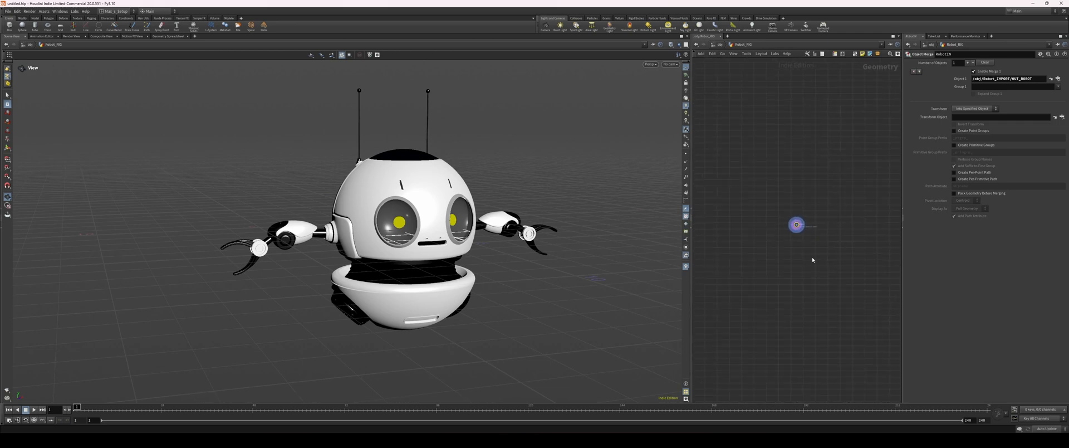
drag(492, 268, 388, 284)
scroll(488, 248, up, 3)
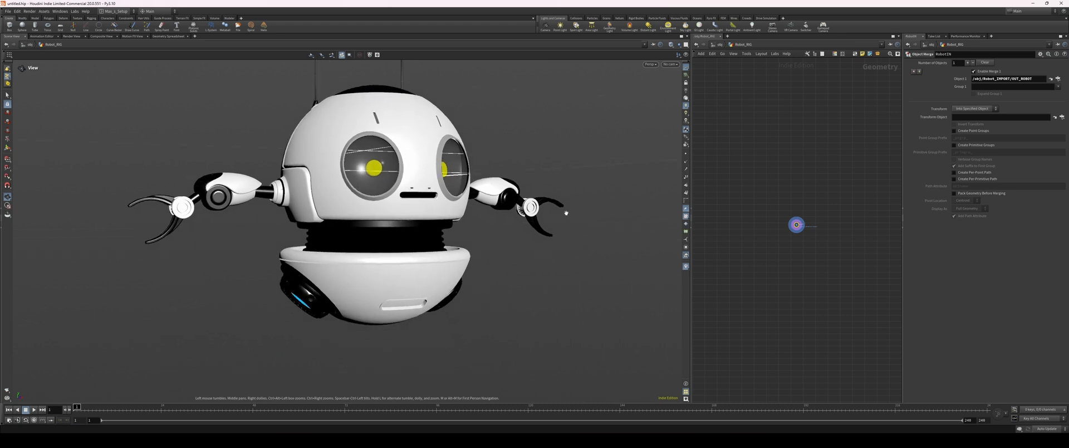
scroll(554, 210, down, 2)
drag(554, 210, 525, 250)
middle_drag(758, 282, 759, 255)
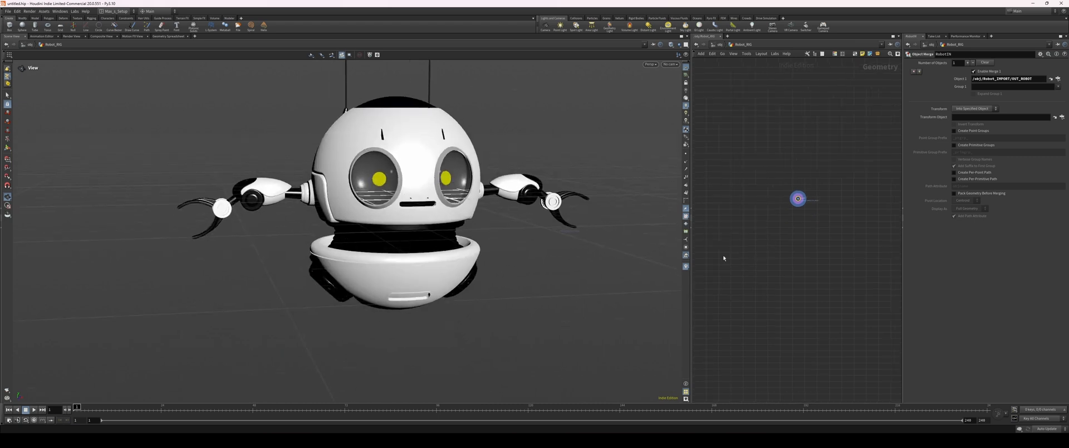
scroll(611, 305, down, 2)
drag(611, 305, 453, 291)
scroll(493, 287, up, 1)
key(h)
scroll(556, 275, down, 2)
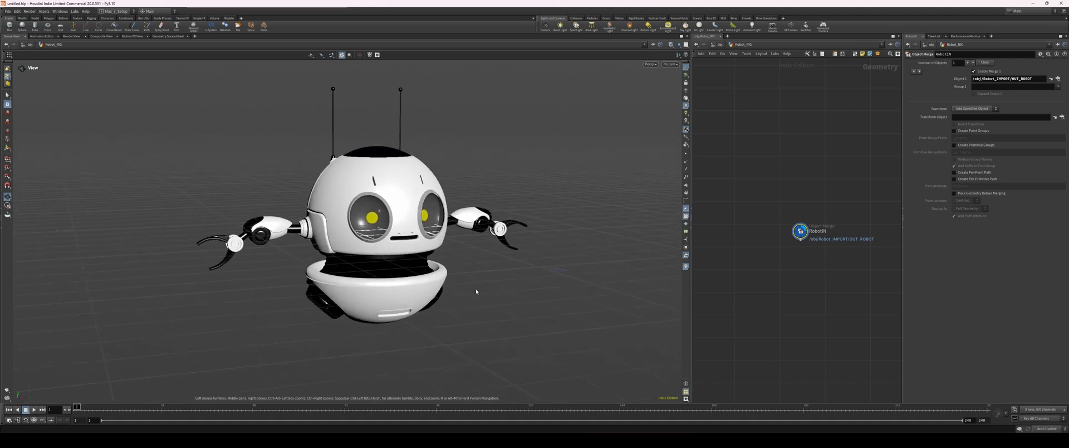
- Add a Geometry Spreadsheet pane below the viewport and shrink it to leave more viewport height
key(alt+bracketright)
drag(543, 297, 557, 303)
key(alt+8)
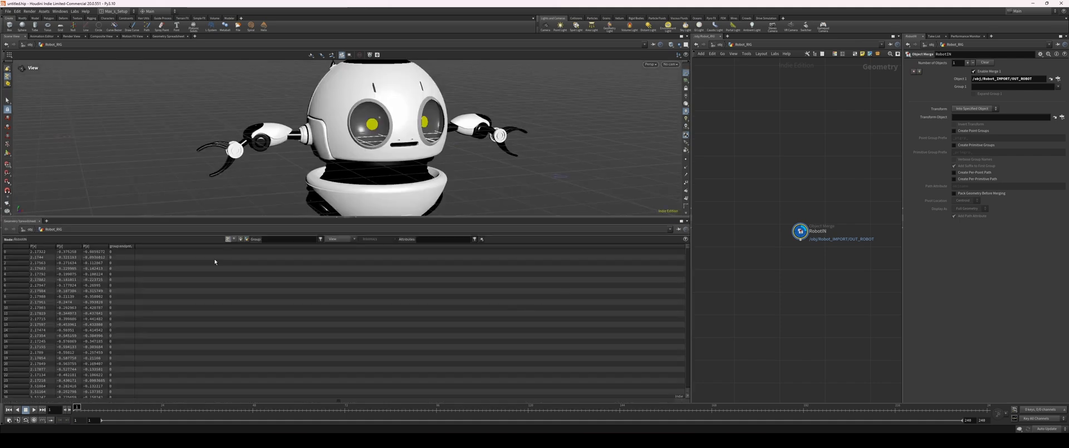
drag(468, 216, 468, 291)
scroll(456, 246, down, 2)
middle_drag(456, 246, 397, 232)
click(243, 315)
click(228, 314)
- Switch the viewport to selection mode with the group list shown over the robot
scroll(397, 228, down, 1)
middle_drag(785, 267, 760, 259)
scroll(779, 271, up, 2)
scroll(432, 202, up, 2)
middle_drag(413, 203, 410, 221)
scroll(410, 221, down, 1)
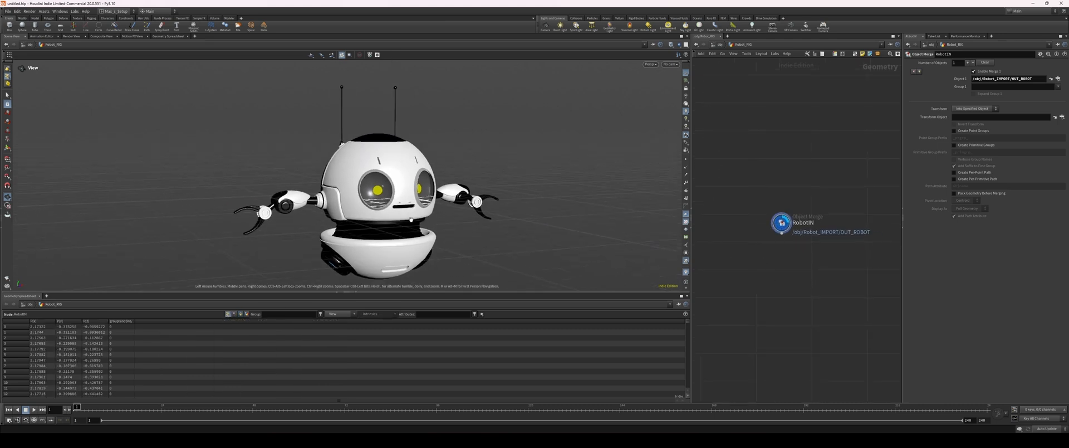
scroll(410, 215, up, 1)
middle_drag(410, 185, 424, 167)
key(9)
scroll(424, 166, up, 1)
key(s)
- Show the primitive attributes in the spreadsheet and widen the name column to read the full part names
click(240, 315)
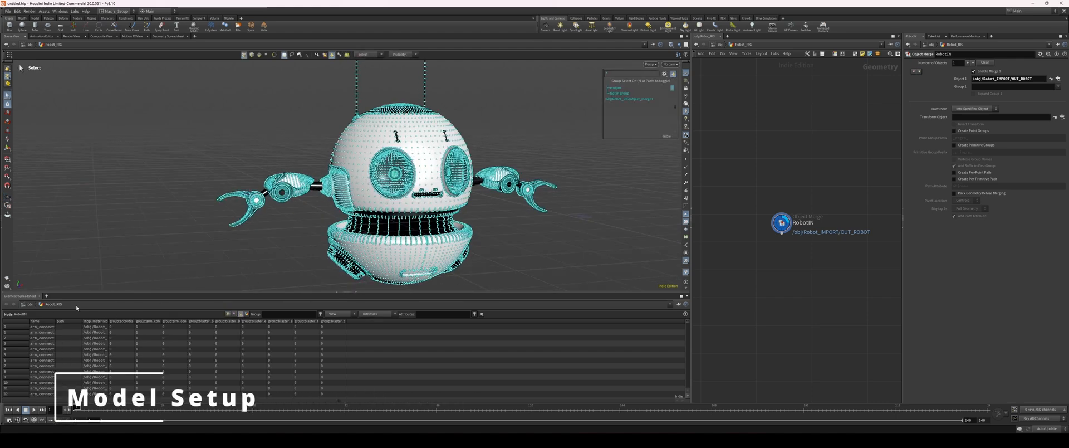
drag(56, 321, 96, 321)
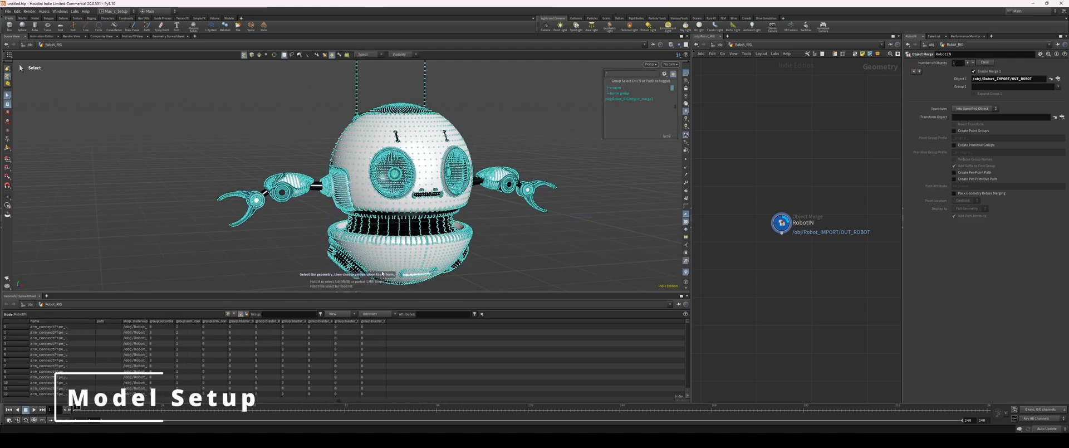
drag(687, 321, 693, 314)
- Set viewport selection to primitives so that the group list shows the robot's primitive groups
alt+middle_drag(585, 167, 584, 185)
drag(614, 74, 569, 72)
key(Return)
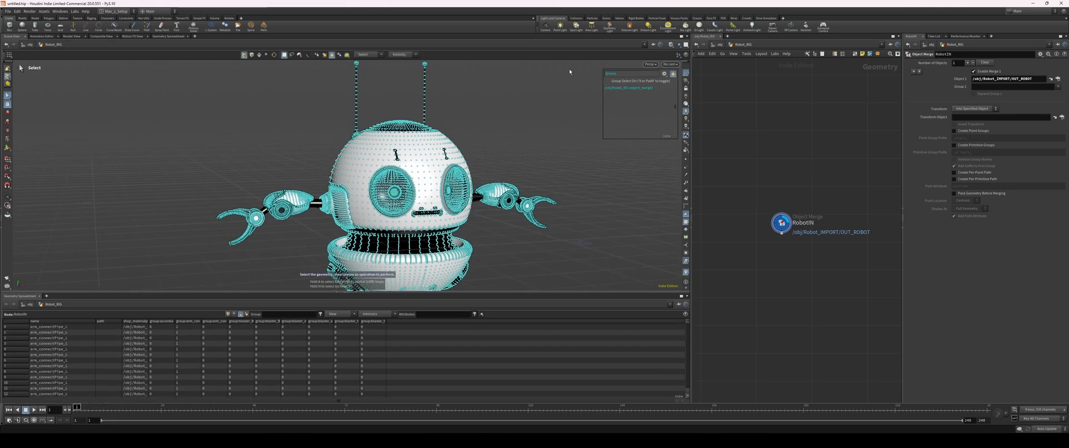
click(259, 54)
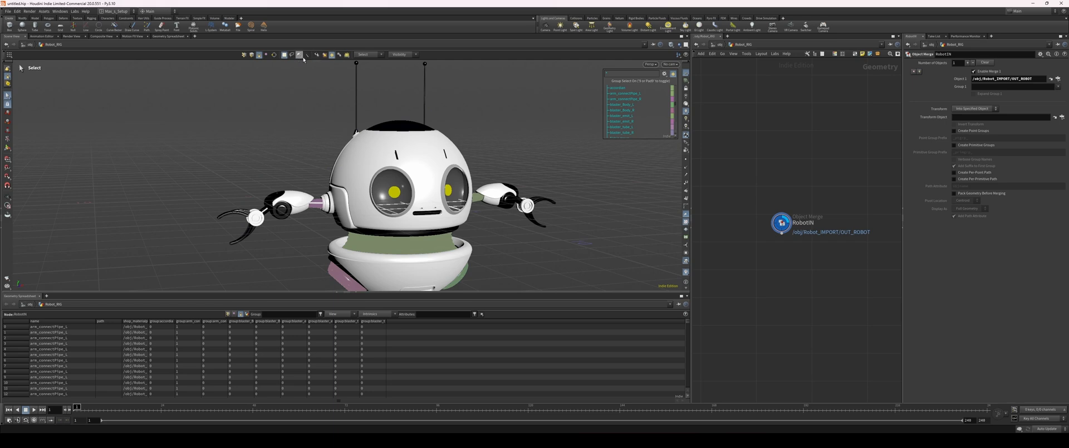
- Examine the colour-coded primitive groups on the robot's head, arms and body
alt+middle_drag(529, 168, 520, 151)
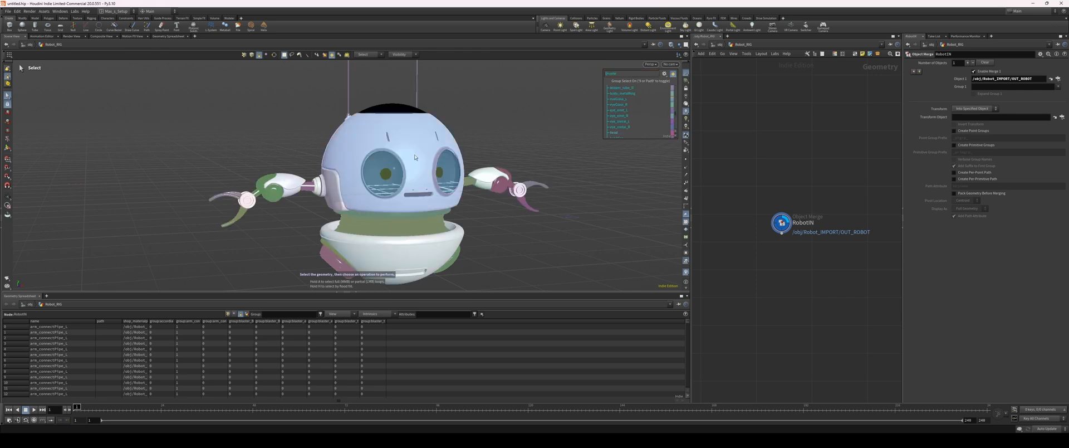
scroll(411, 150, up, 3)
alt+drag(305, 166, 351, 133)
mouse_move(402, 177)
alt+mouse_down()
mouse_move(378, 150)
mouse_move(383, 181)
mouse_move(396, 175)
alt+mouse_up()
scroll(383, 162, up, 3)
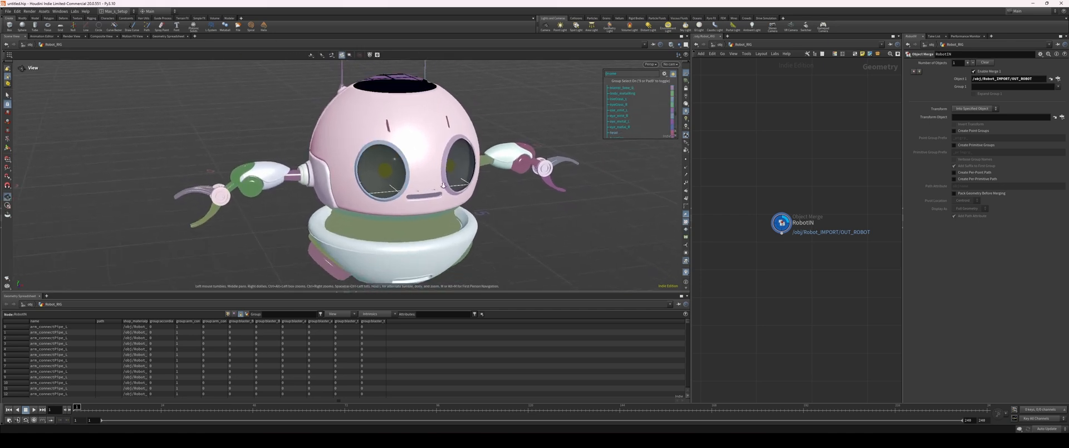
scroll(396, 175, up, 1)
alt+drag(468, 181, 445, 174)
scroll(502, 191, down, 3)
scroll(490, 189, up, 3)
- Add a Groups from Name node, connect it after RobotIN and display its result
key(Tab)
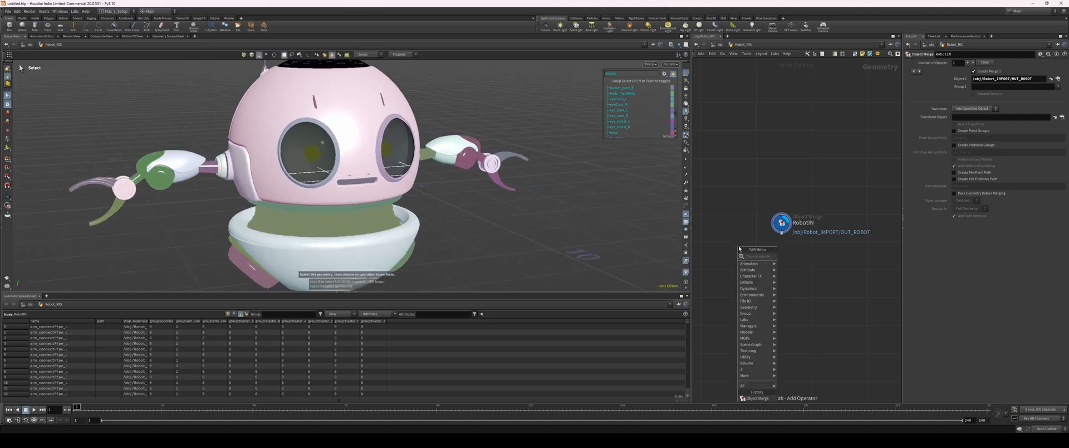
text(group f)
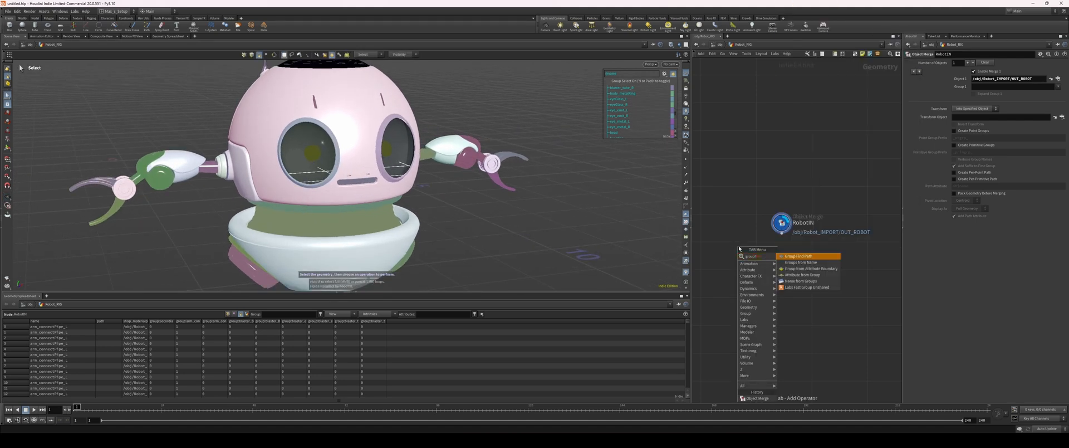
key(Return)
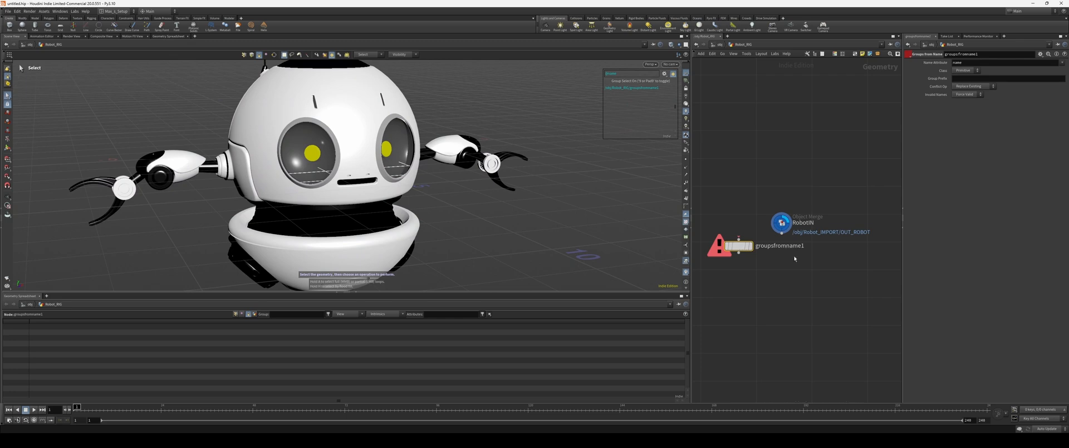
drag(740, 247, 766, 261)
middle_click(765, 265)
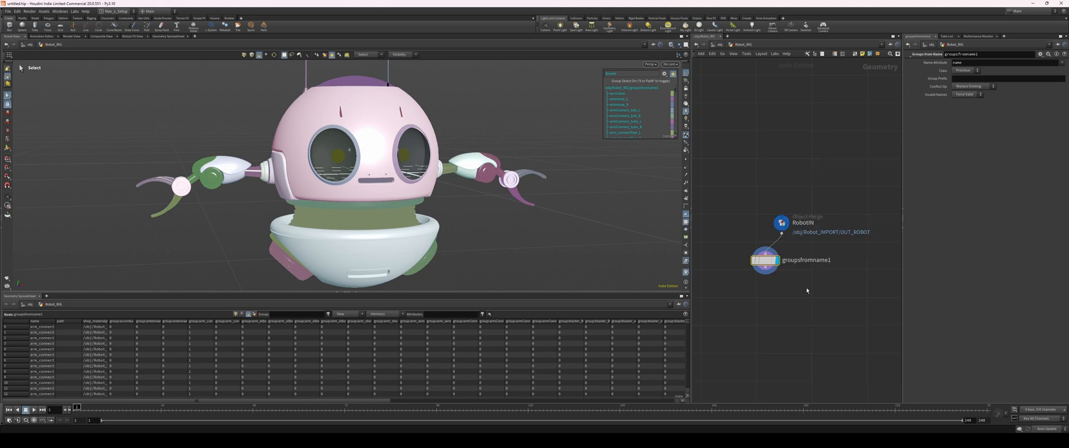
- Align RobotIN and groupsfromname1 in the network and show the primitive attributes in the spreadsheet
drag(807, 288, 751, 202)
key(l)
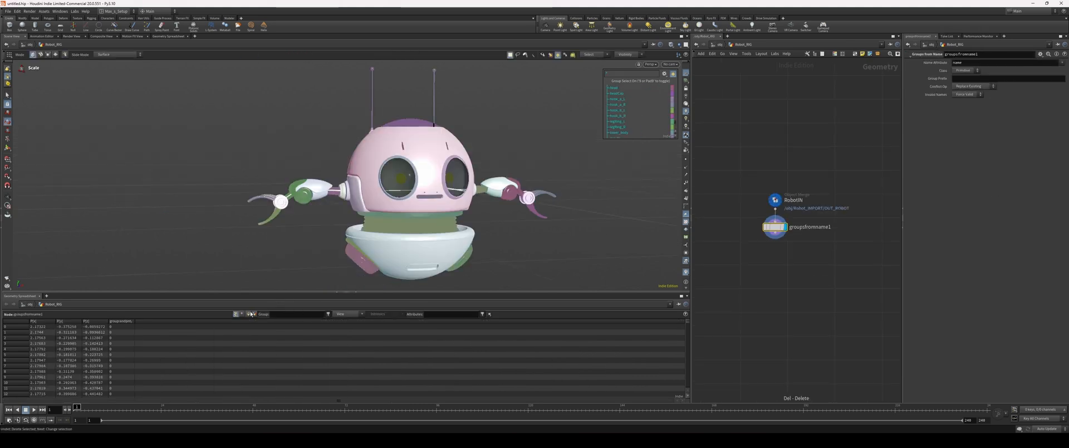
click(251, 314)
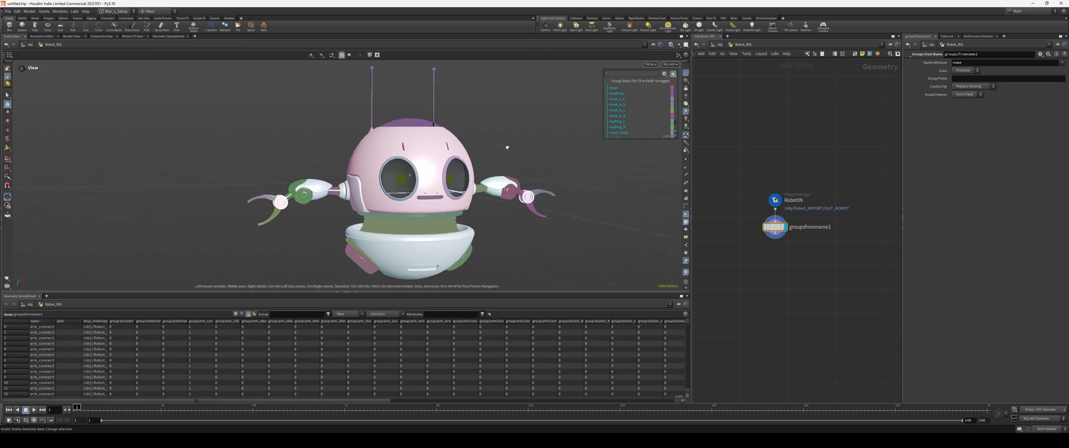
alt+drag(503, 143, 498, 136)
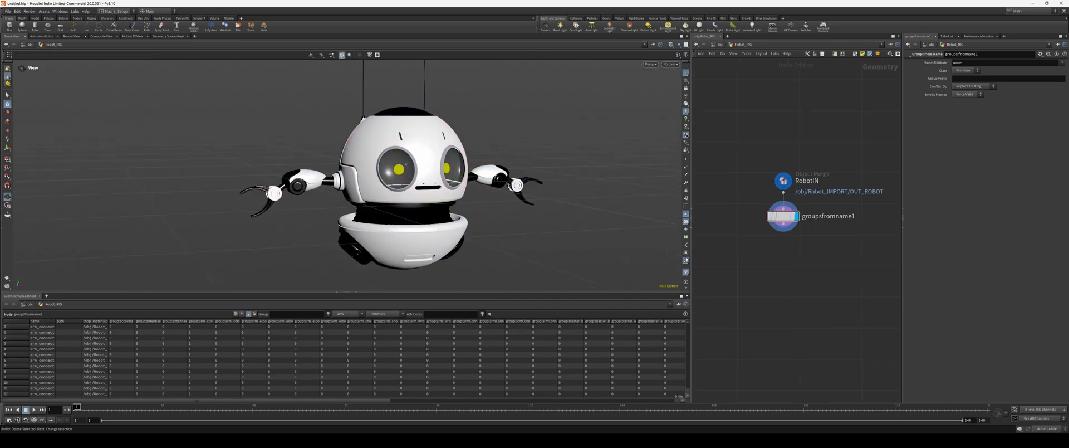
- Add and display an Attribute Delete node after groupsfromname1, set to remove the path primitive attribute
middle_click(784, 221)
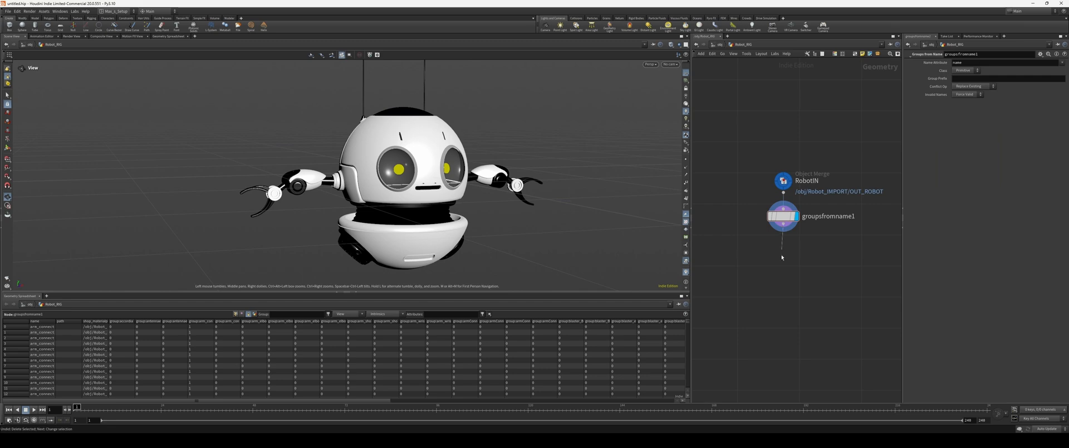
key(Tab)
text(attr)
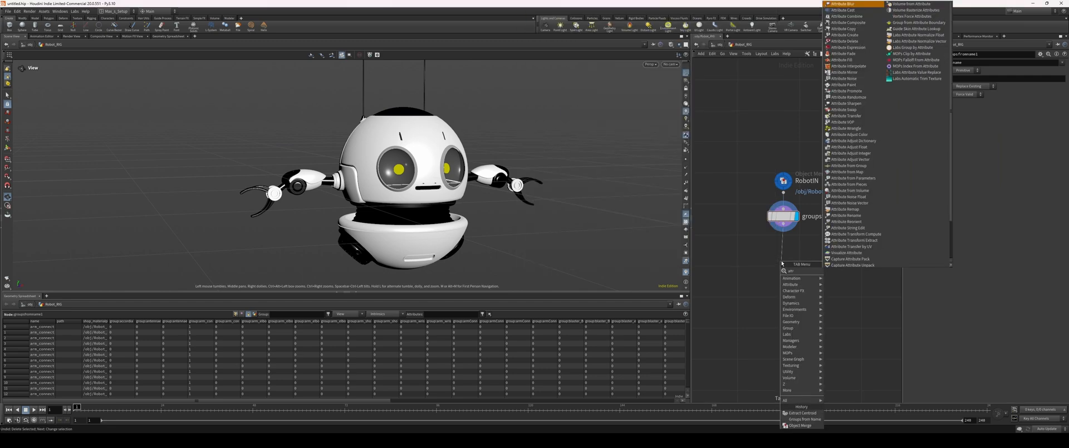
key(Return)
click(781, 261)
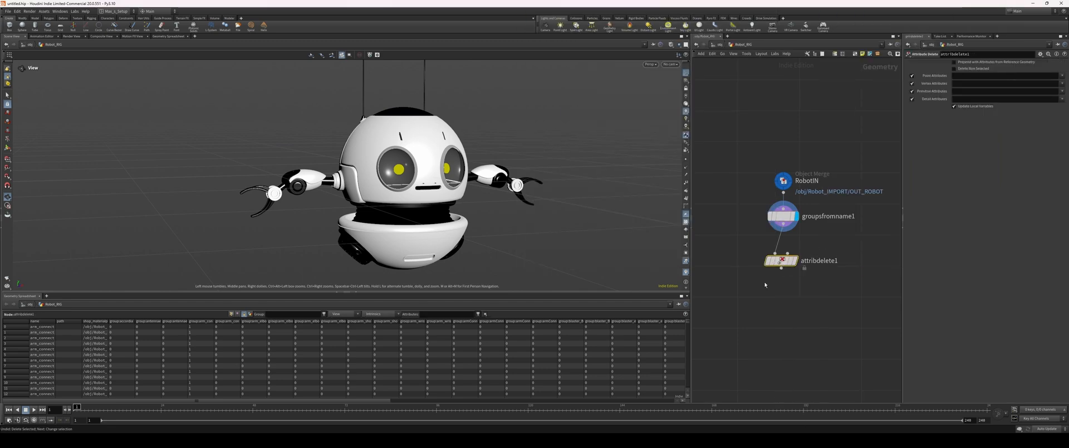
click(1062, 90)
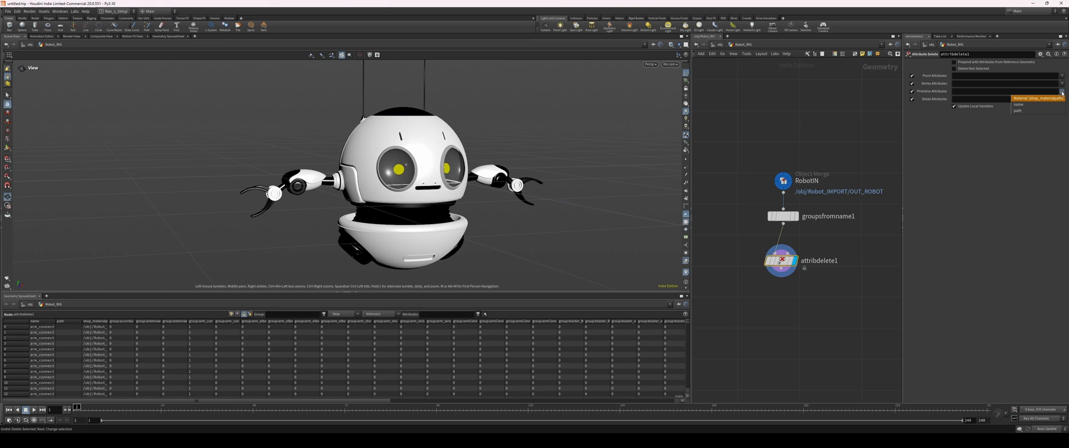
click(1033, 111)
scroll(558, 179, down, 1)
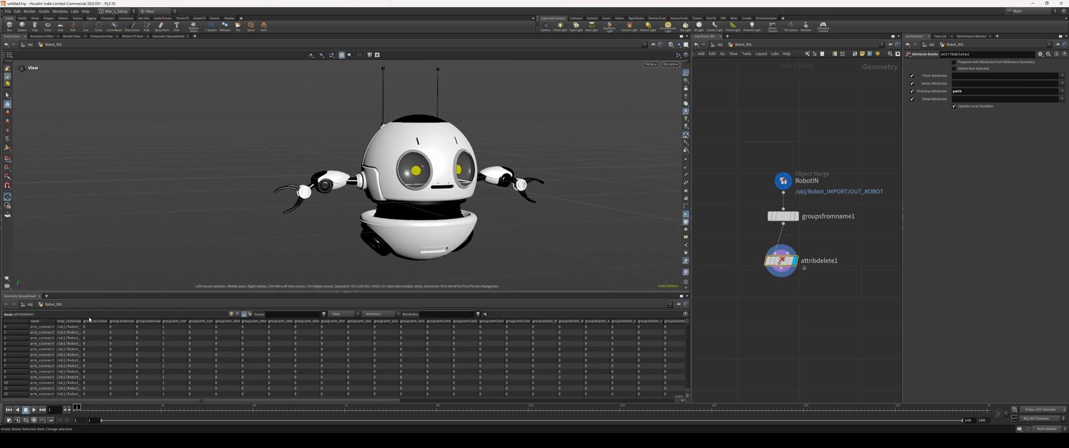
- Lay out all the nodes of the Robot_RIG network in a tidy vertical chain
scroll(465, 188, down, 2)
key(ctrl+a)
key(l)
click(768, 301)
drag(473, 215, 509, 248)
scroll(503, 217, up, 1)
scroll(505, 212, up, 2)
scroll(432, 238, down, 2)
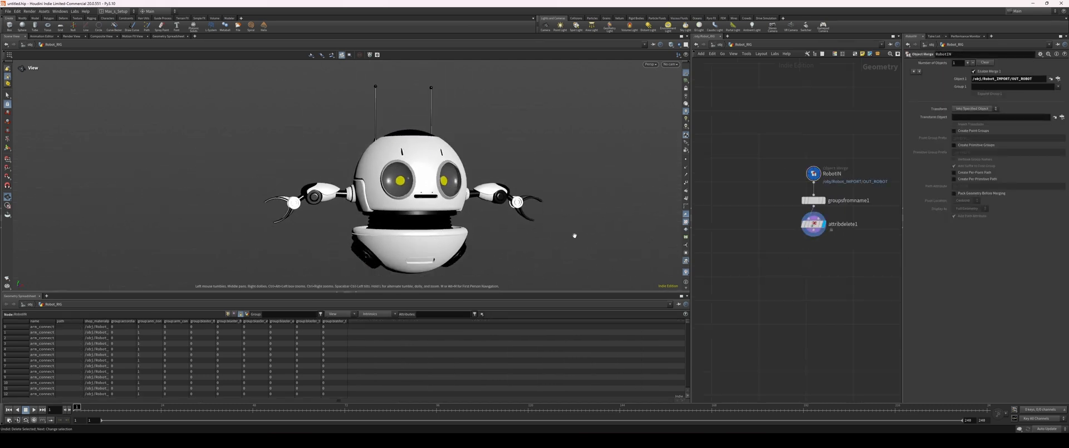
drag(573, 233, 573, 202)
- Add a Null node connected to the output of attribdelete1
click(814, 236)
key(Tab)
text(null)
key(Return)
middle_drag(756, 252, 802, 260)
- Move the null far to the left of the main node chain to open up space for a new branch
key(r)
middle_drag(739, 271, 808, 260)
drag(734, 249, 733, 250)
middle_drag(785, 273, 809, 259)
alt+drag(749, 245, 895, 249)
middle_drag(895, 269, 783, 261)
alt+drag(763, 243, 860, 242)
middle_drag(829, 266, 866, 266)
scroll(866, 267, down, 4)
click(735, 251)
scroll(722, 256, up, 2)
middle_drag(721, 257, 773, 240)
scroll(751, 254, up, 2)
scroll(735, 262, down, 2)
scroll(486, 176, up, 4)
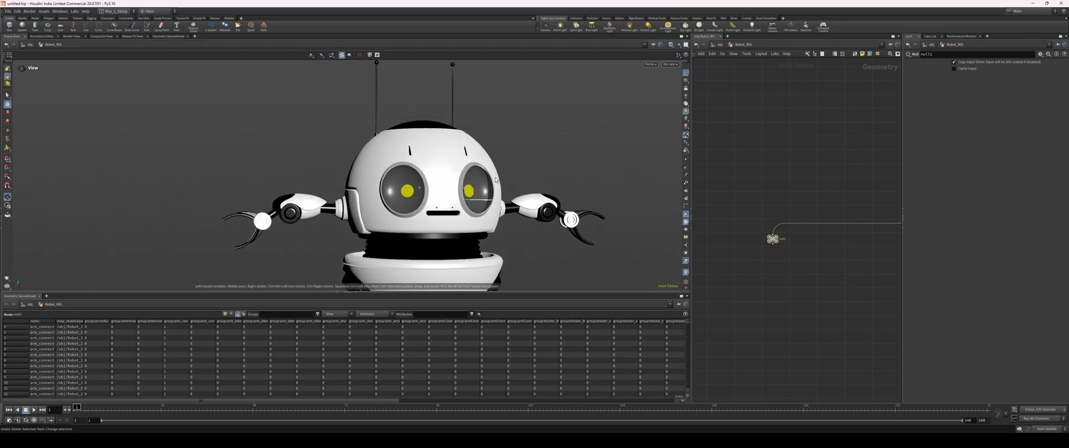
- Add a Split node below the null of the new branch
key(s)
key(9)
key(Tab)
text(split)
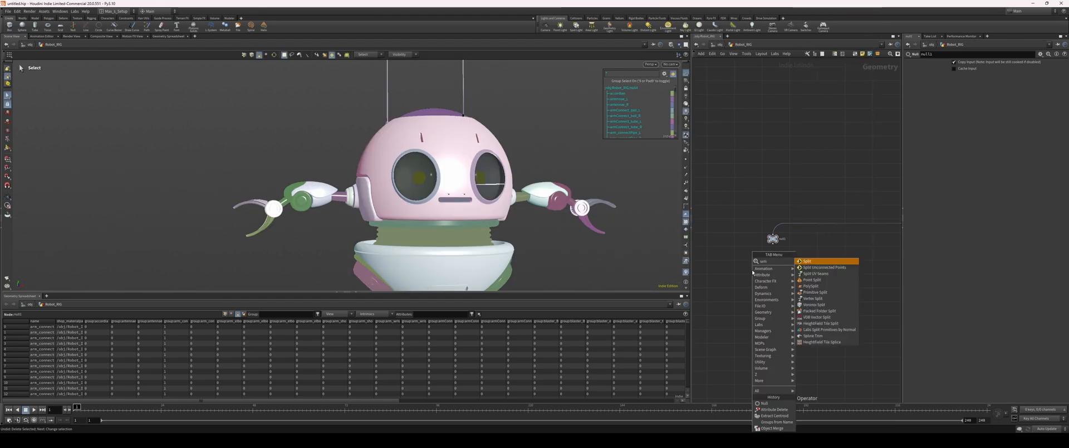
key(Return)
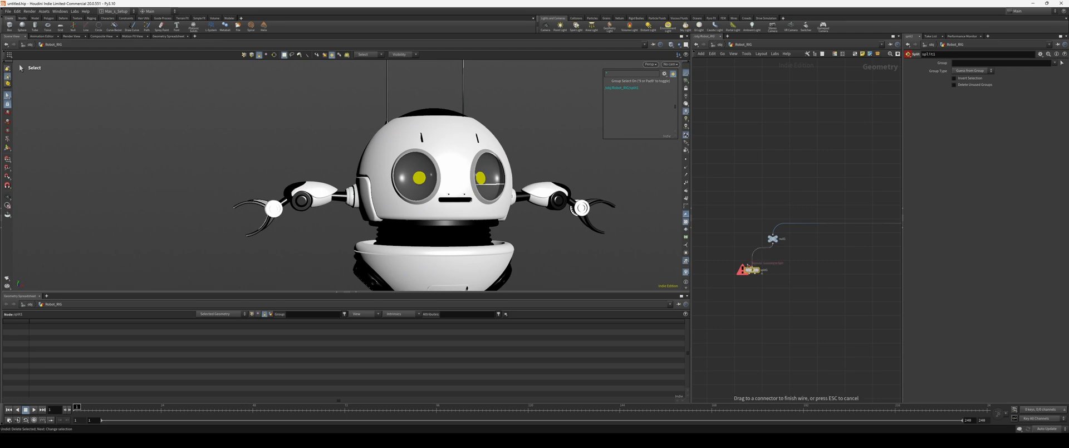
click(749, 269)
- Set the split's group to the robot's head parts, including the antennae and side shoulder pieces, by picking them on the model
click(1061, 63)
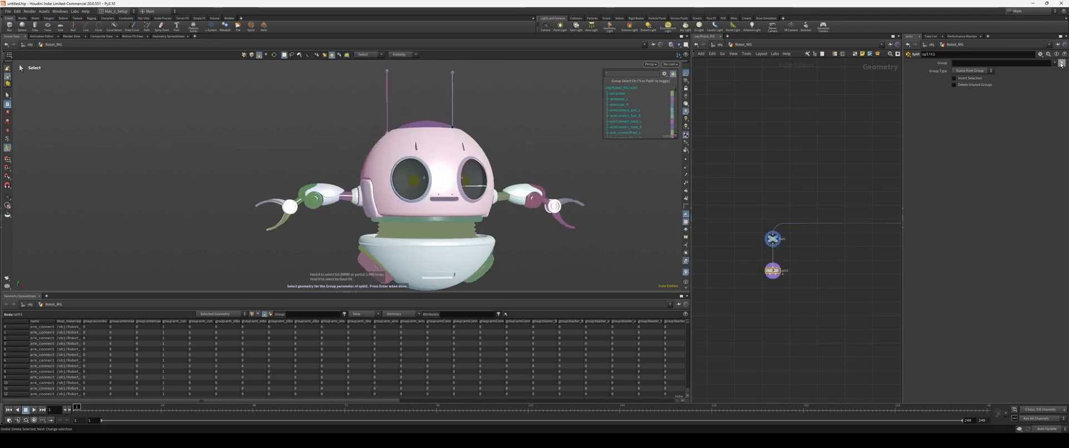
drag(471, 91, 374, 158)
alt+drag(423, 161, 373, 162)
alt+middle_drag(479, 195, 389, 161)
alt+right_drag(412, 161, 357, 167)
alt+drag(356, 167, 490, 172)
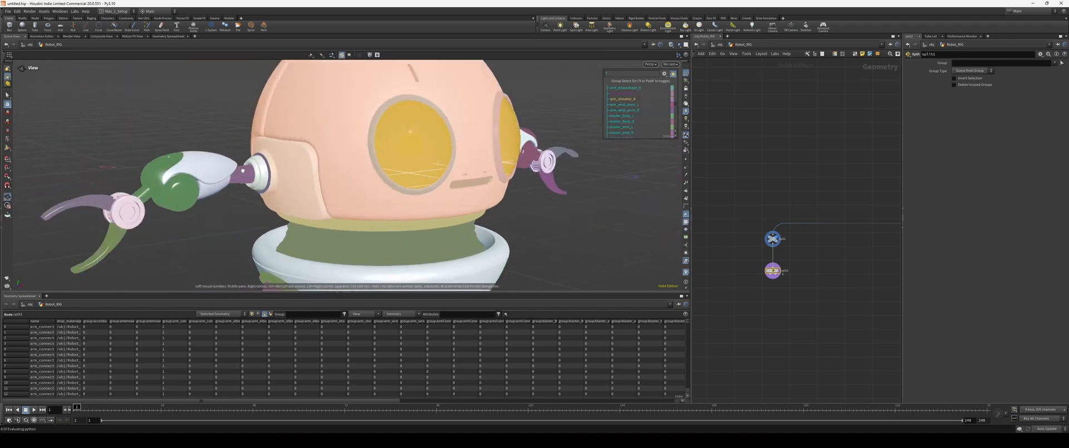
alt+right_drag(334, 172, 378, 177)
alt+right_drag(298, 173, 285, 136)
alt+middle_drag(285, 136, 272, 124)
key(Return)
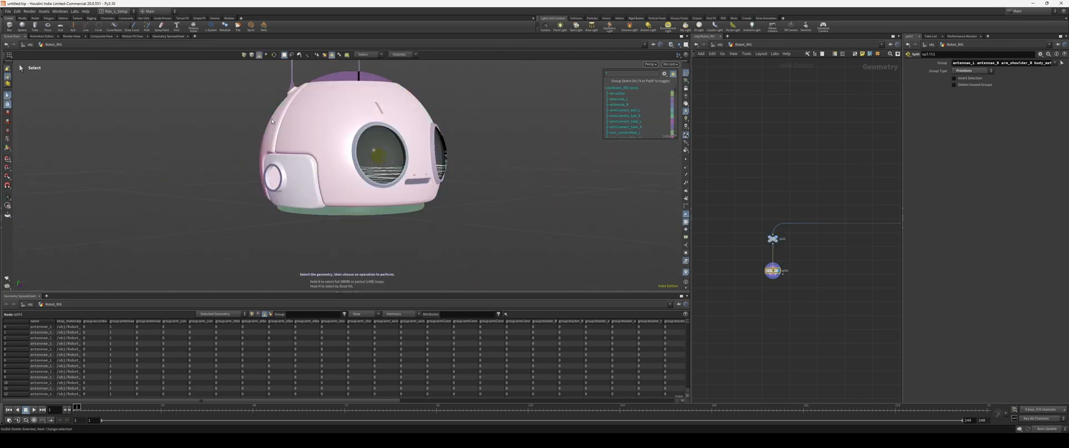
alt+drag(446, 167, 557, 206)
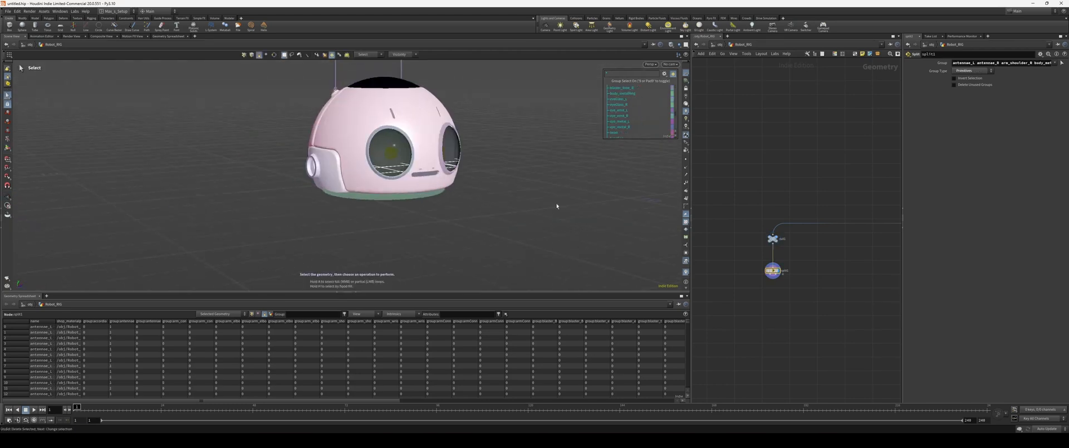
- Label the branch with a sticky note reading Head and align its null and split nodes
key(shift+p)
scroll(751, 192, up, 3)
drag(862, 216, 745, 192)
double_click(744, 188)
text(Head)
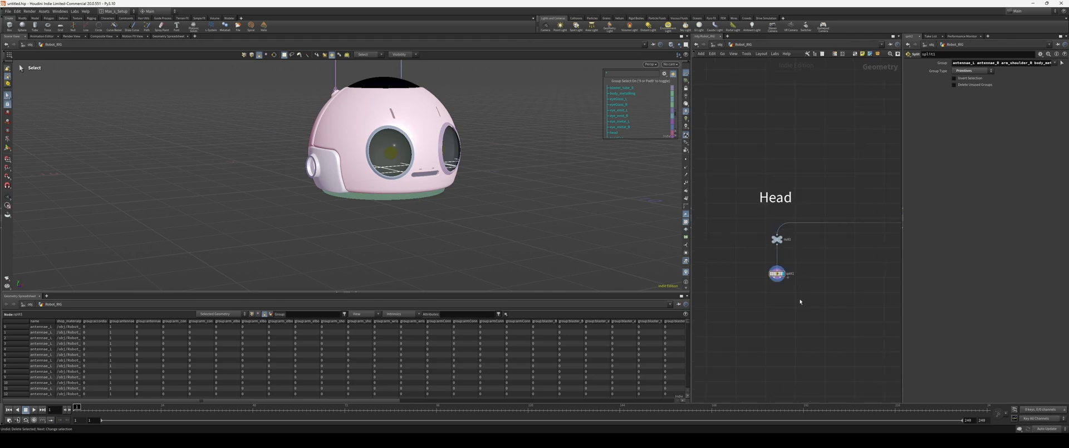
drag(797, 292, 770, 243)
key(l)
- Start a second branch from attribdelete1 with a null and a displayed Split node below it
middle_drag(878, 262, 787, 248)
click(809, 251)
scroll(802, 249, down, 3)
click(852, 239)
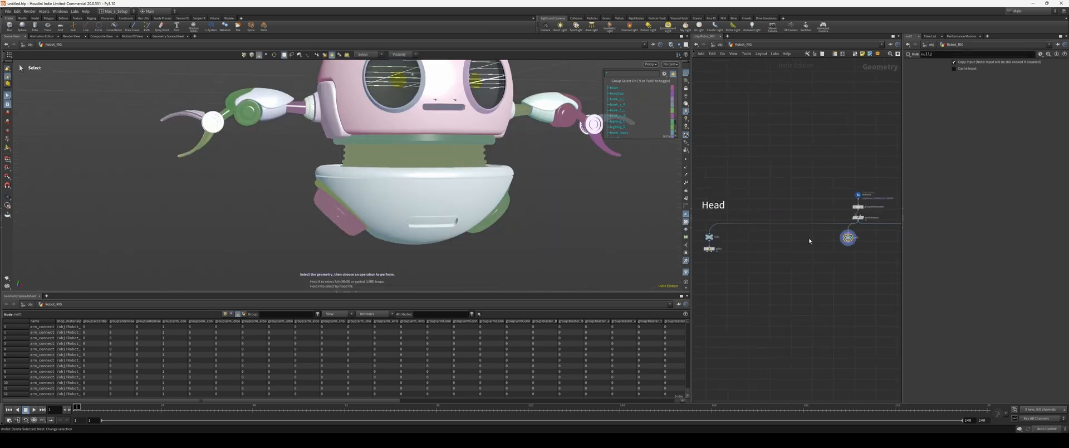
middle_drag(792, 249, 789, 249)
key(Tab)
text(split)
key(Return)
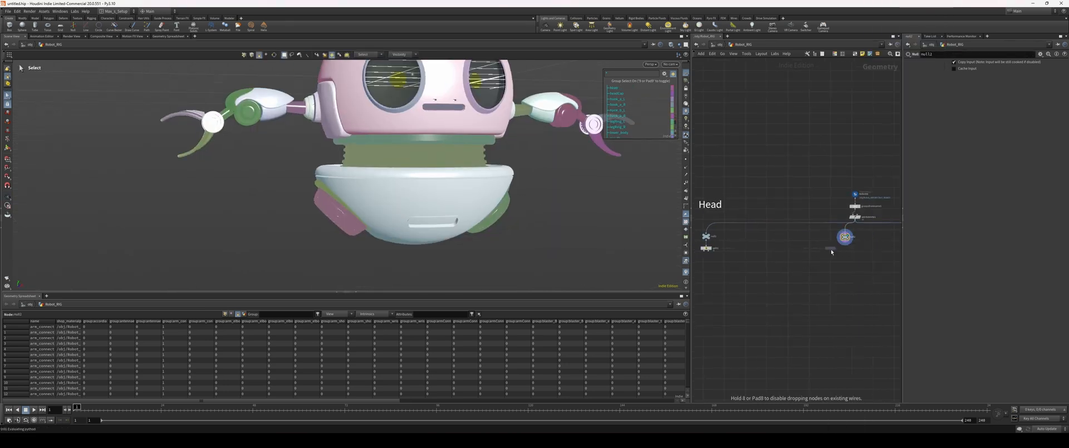
click(835, 246)
scroll(855, 249, up, 3)
drag(812, 249, 837, 251)
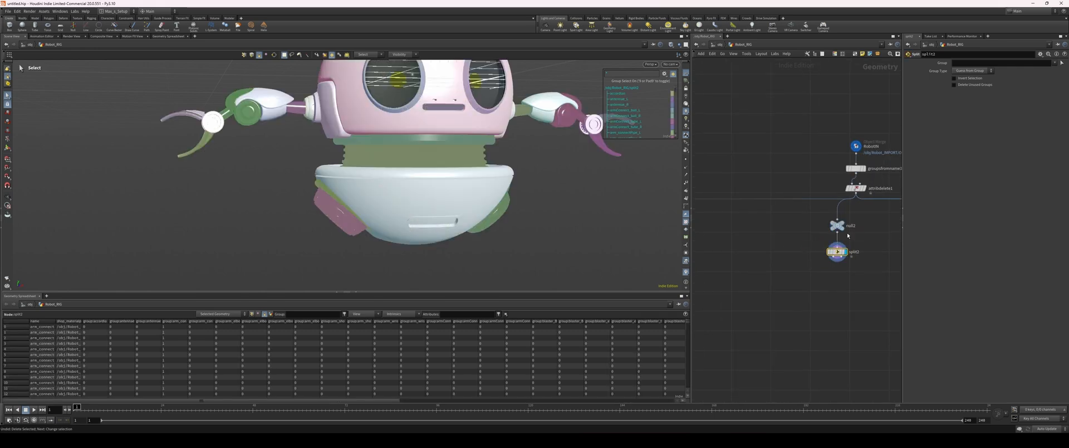
- Set the second split's group to the lower body bowl and blaster parts, and label that branch Waist with a copied note
click(1061, 63)
drag(546, 170, 305, 240)
ctrl+click(423, 139)
alt+drag(561, 155, 456, 177)
key(Return)
alt+right_drag(455, 177, 494, 174)
scroll(817, 273, down, 3)
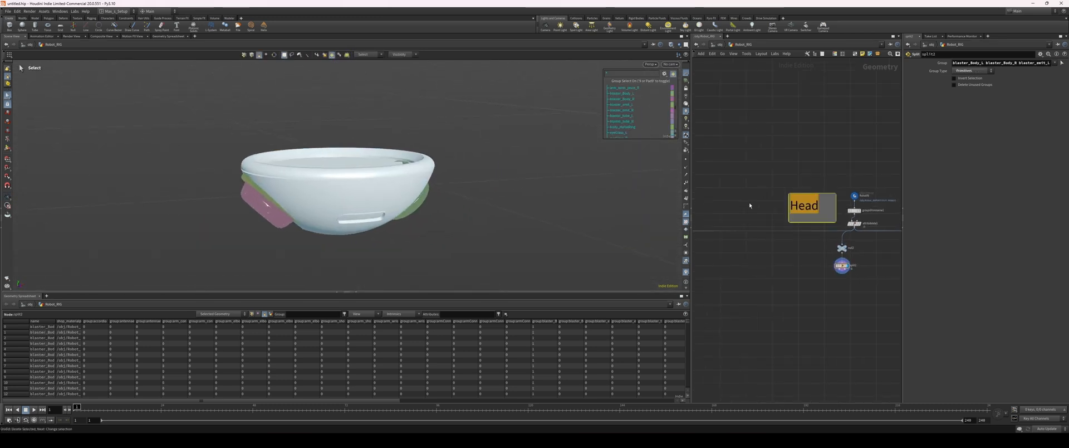
click(749, 202)
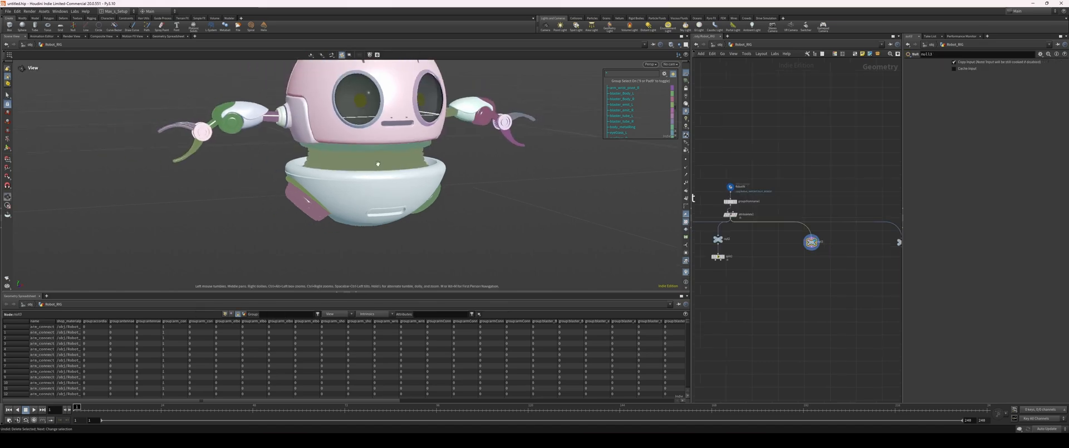
- Try to split both arms off below the third null, and undo that split
alt+drag(300, 173, 239, 139)
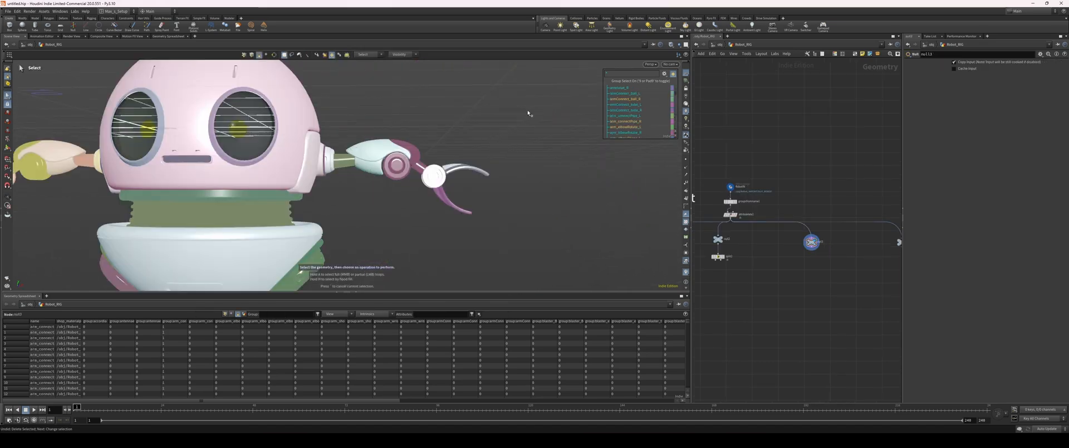
drag(531, 109, 423, 192)
scroll(423, 192, down, 2)
key(Tab)
text(spli)
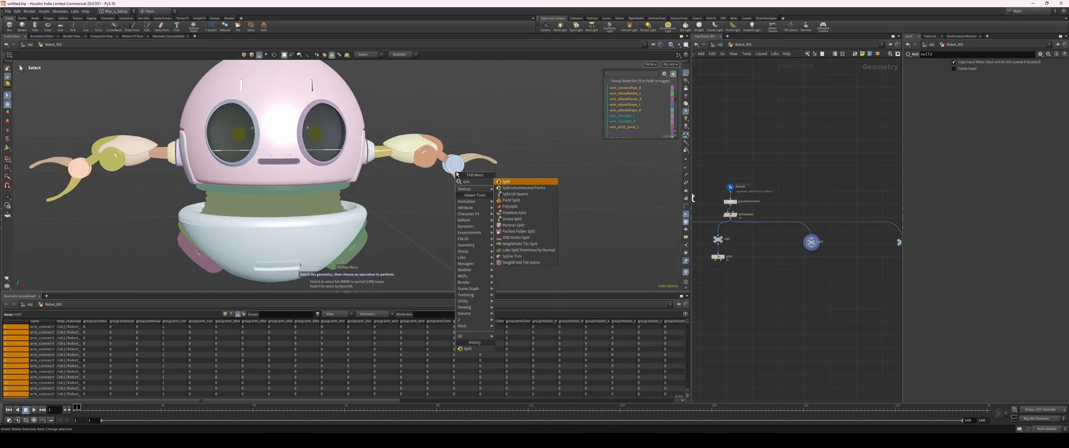
key(Return)
alt+drag(577, 249, 444, 170)
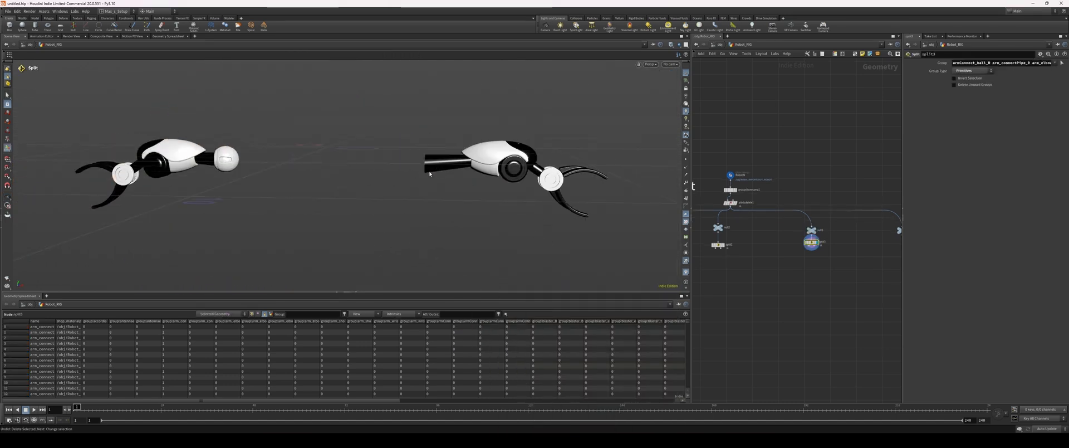
key(ctrl+z)
- Reselect both complete arms, including the connecting balls and pipes on each side, and split them off below the third null
key(s)
drag(602, 124, 447, 231)
alt+middle_drag(105, 148, 305, 149)
shift+drag(238, 122, 412, 205)
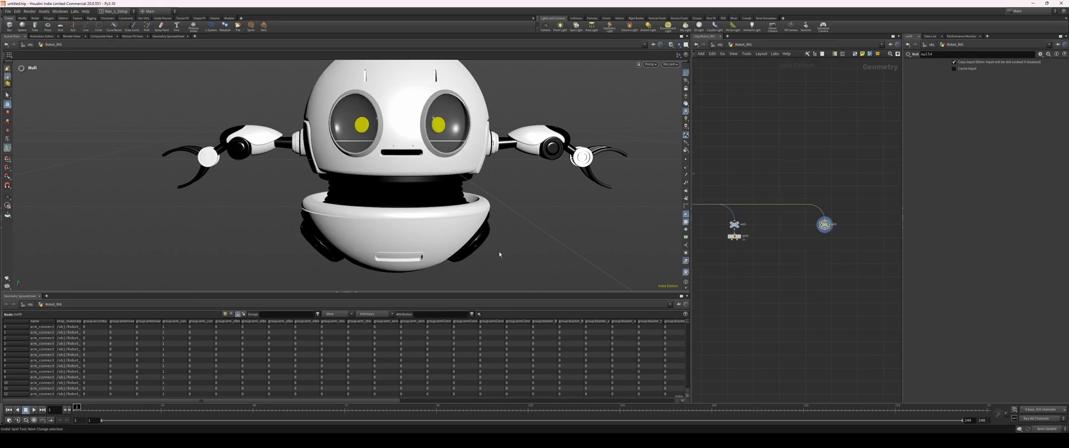
- Split the accordian part between head and waist off below the fourth null
scroll(452, 176, up, 5)
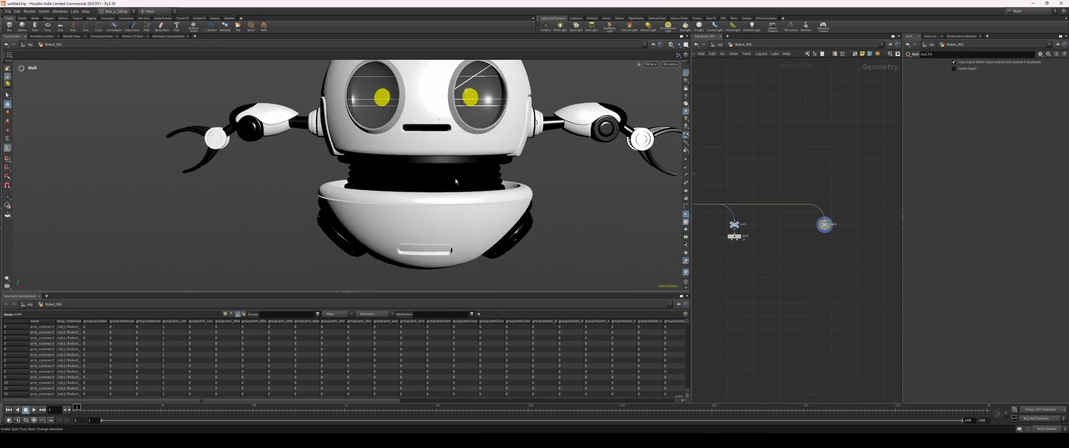
key(s)
alt+drag(573, 199, 507, 178)
alt+middle_drag(507, 179, 539, 172)
key(s)
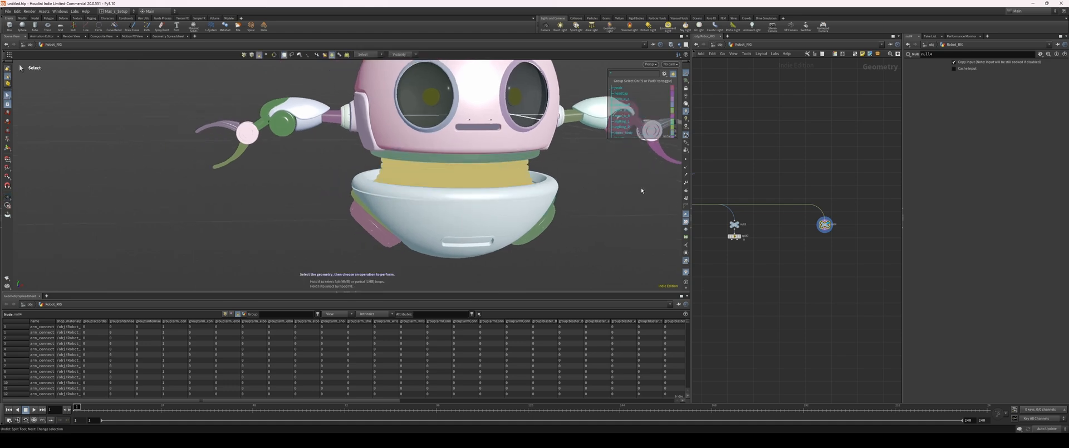
key(Tab)
key(Return)
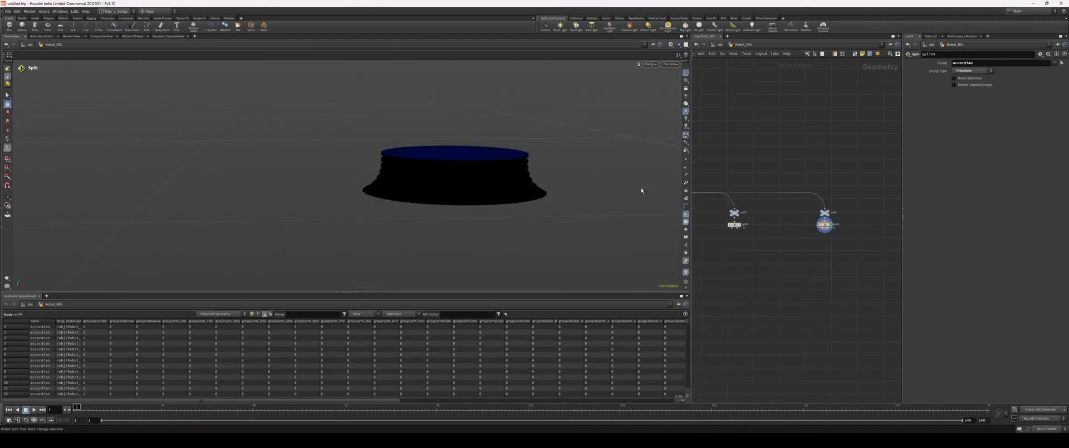
- Copy the Waist note above the arm branch, retitle it Arms and display that branch's split
click(846, 242)
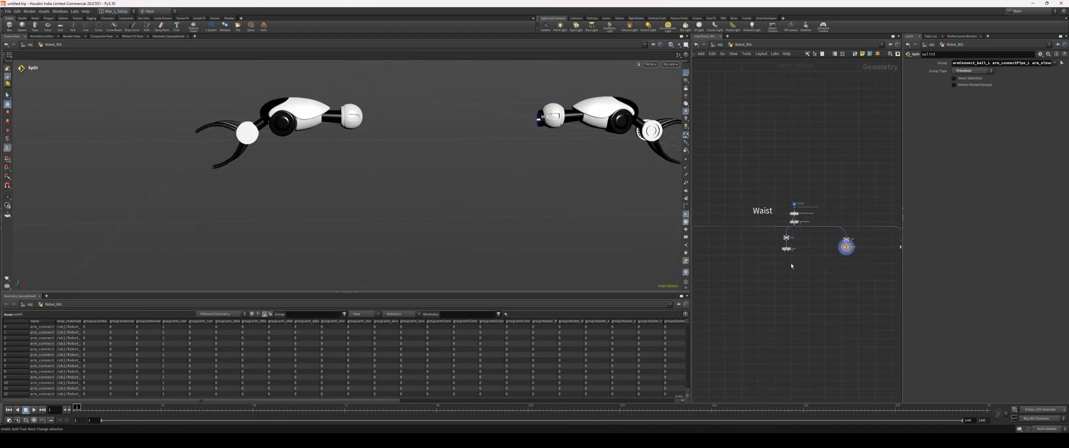
mouse_move(727, 215)
alt+mouse_down()
mouse_move(813, 215)
mouse_move(712, 211)
alt+mouse_up()
scroll(819, 211, up, 4)
double_click(814, 218)
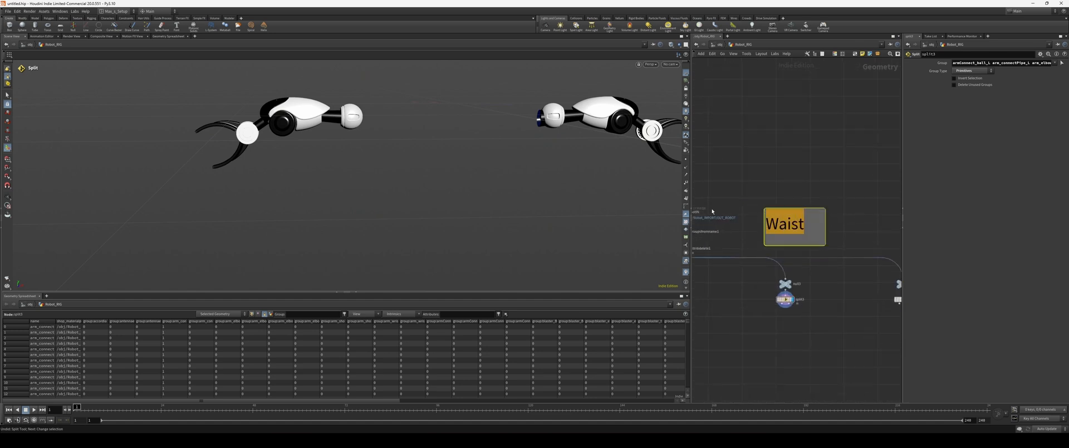
text(Arms)
- Copy the Arms note above the accordian branch and retitle it Spine
middle_drag(898, 205, 837, 201)
alt+drag(740, 223, 832, 222)
middle_drag(873, 231, 840, 226)
double_click(799, 219)
drag(800, 219, 748, 214)
text(Spin)
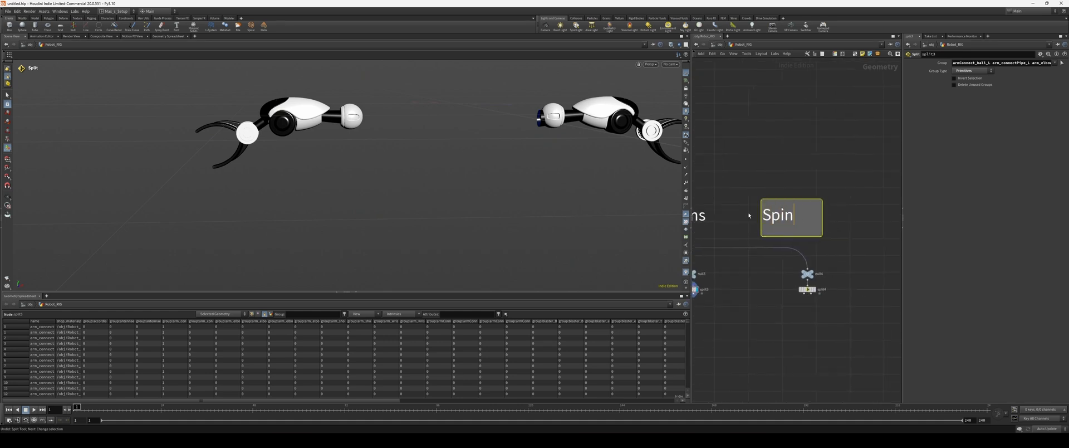
click(790, 312)
- Position the Spine note centred above the null and split of its branch
scroll(789, 315, down, 4)
scroll(835, 307, up, 3)
middle_drag(852, 308, 784, 312)
drag(872, 283, 817, 189)
middle_drag(838, 185, 809, 190)
drag(810, 191, 828, 190)
click(793, 266)
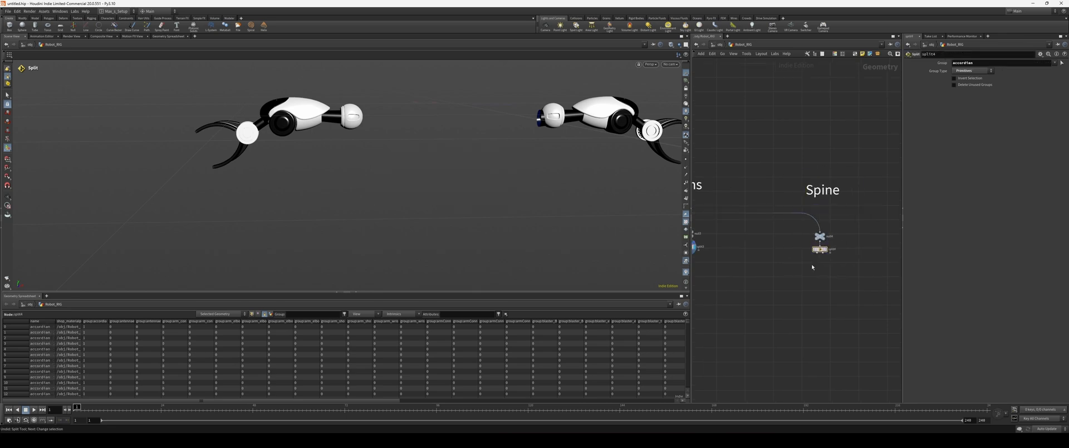
- Set the display to attribdelete1 so the viewport shows the whole robot
drag(813, 252, 817, 250)
key(r)
middle_drag(774, 252, 868, 272)
middle_drag(752, 270, 840, 278)
scroll(778, 254, down, 3)
drag(761, 246, 759, 245)
key(r)
scroll(492, 241, down, 5)
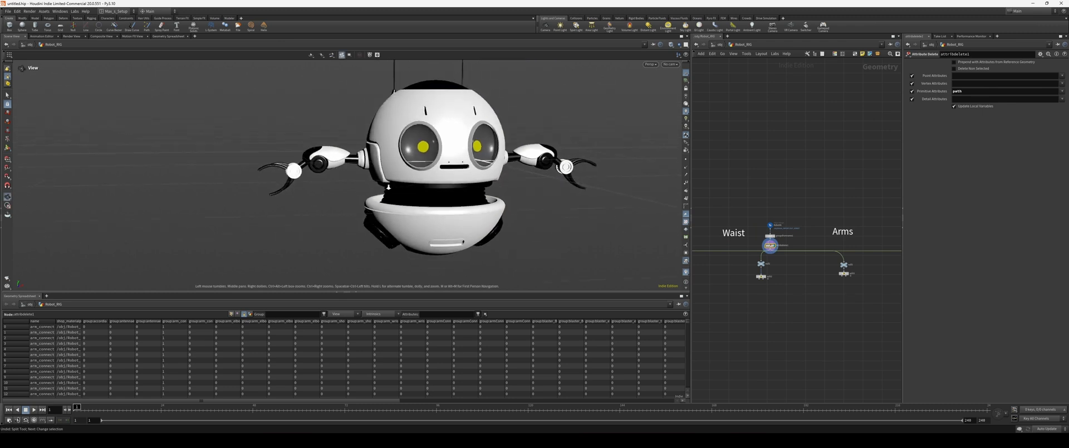
- Examine the complete robot from several angles, focusing on how the head, arms, spine and waist connect
scroll(454, 202, up, 2)
drag(453, 203, 443, 162)
key(Return)
scroll(440, 182, up, 1)
key(Return)
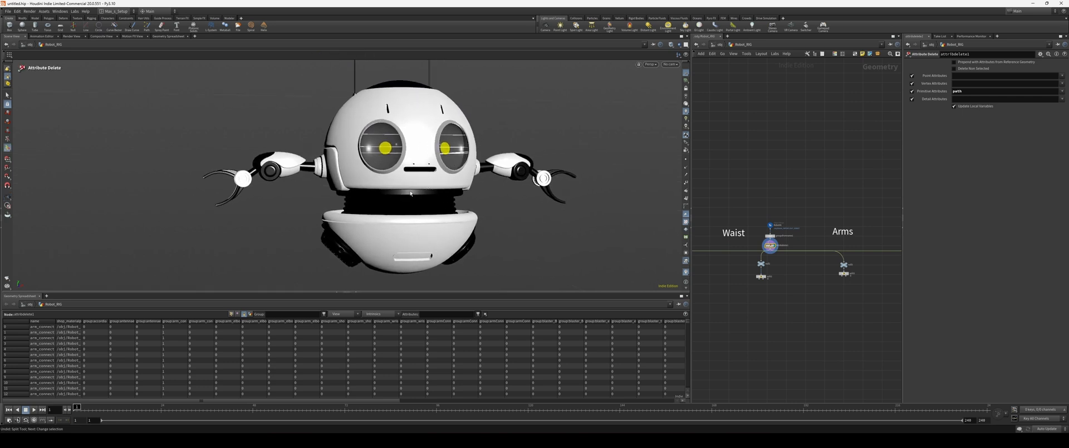
alt+drag(402, 234, 421, 220)
alt+drag(399, 166, 443, 163)
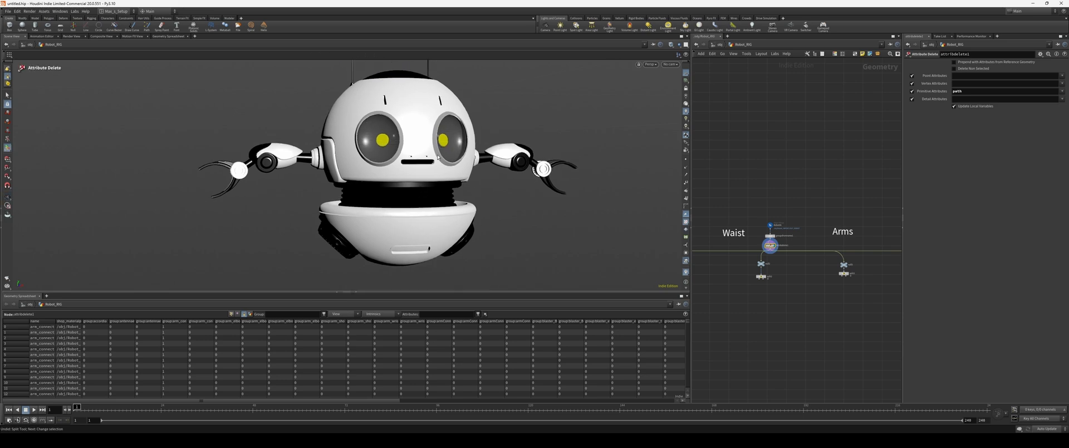
alt+right_drag(443, 163, 440, 206)
alt+middle_drag(439, 206, 429, 172)
alt+right_drag(429, 172, 315, 186)
alt+drag(314, 186, 405, 196)
alt+middle_drag(406, 197, 403, 215)
alt+right_drag(403, 215, 404, 199)
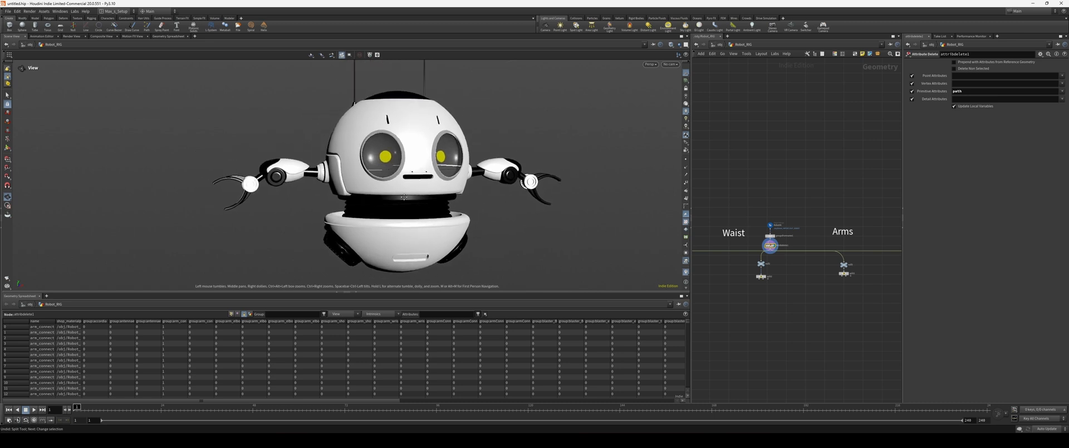
mouse_move(403, 199)
alt+middle_down()
mouse_move(395, 195)
mouse_move(393, 212)
alt+middle_up()
alt+drag(446, 205, 429, 204)
- Display the Spine branch's split and view the accordian part in wireframe
middle_drag(897, 328, 779, 317)
scroll(778, 317, up, 2)
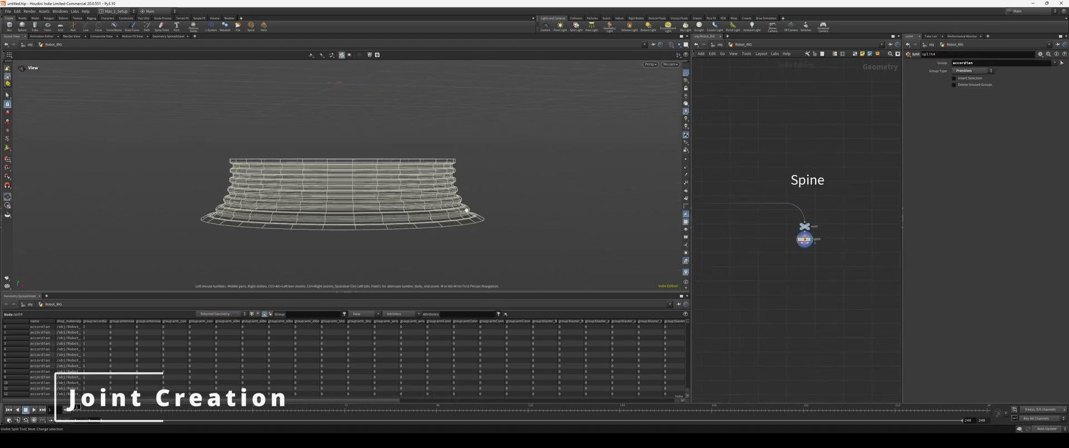
alt+drag(467, 210, 381, 152)
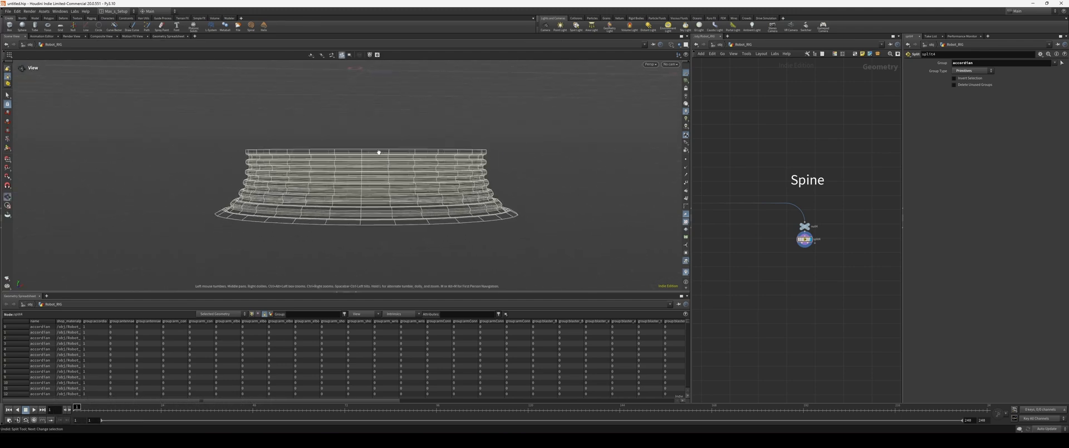
alt+right_drag(382, 152, 371, 151)
mouse_move(390, 170)
alt+mouse_down()
mouse_move(362, 174)
mouse_move(373, 172)
alt+mouse_up()
- Set up two side-by-side viewports, a front view and a perspective view, and frame the accordian part in both
key(ctrl+4)
key(space+2)
key(space+3)
alt+right_drag(225, 155, 196, 156)
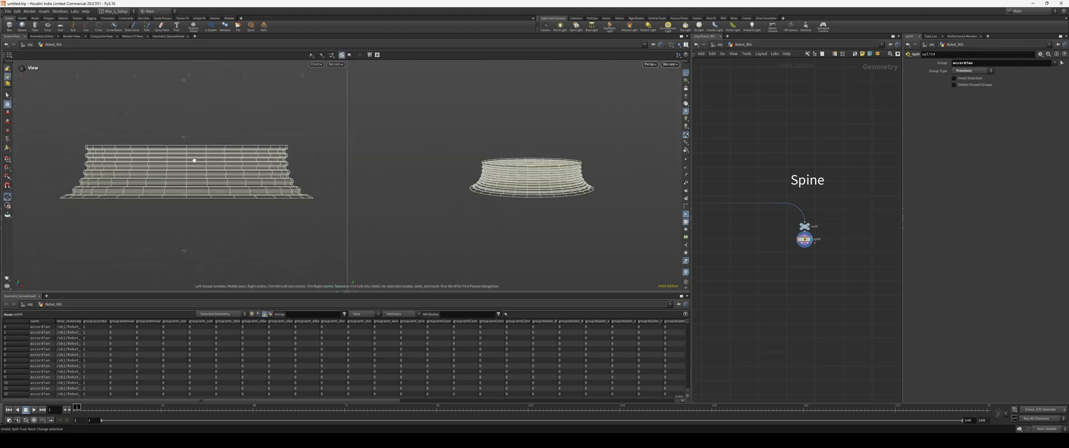
alt+middle_drag(195, 155, 177, 167)
alt+right_drag(177, 167, 229, 167)
alt+middle_drag(182, 169, 202, 169)
alt+right_drag(202, 169, 185, 169)
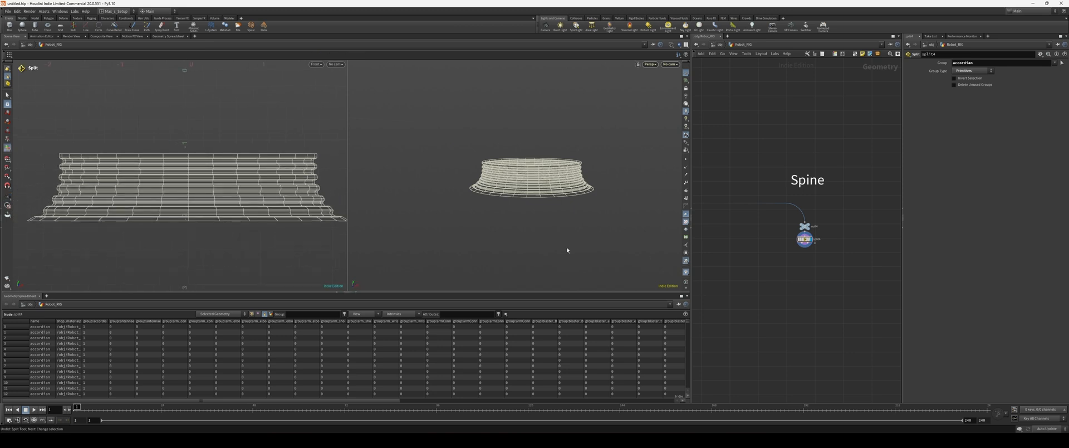
alt+right_drag(503, 208, 532, 211)
mouse_move(532, 210)
alt+mouse_down()
mouse_move(562, 212)
mouse_move(551, 217)
alt+mouse_up()
alt+right_drag(207, 155, 200, 197)
alt+right_drag(543, 202, 522, 203)
- Add a Bound node below the Spine branch's split
scroll(804, 255, up, 2)
key(Tab)
text(bound)
key(Return)
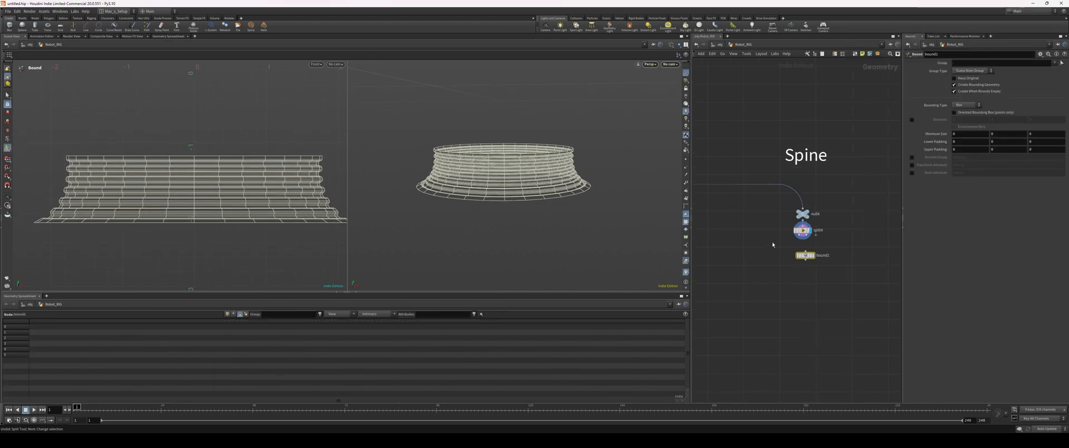
- Add a Line node beside the bound node, and connect and display the bound
key(Tab)
text(line)
key(Return)
click(765, 254)
scroll(597, 107, up, 5)
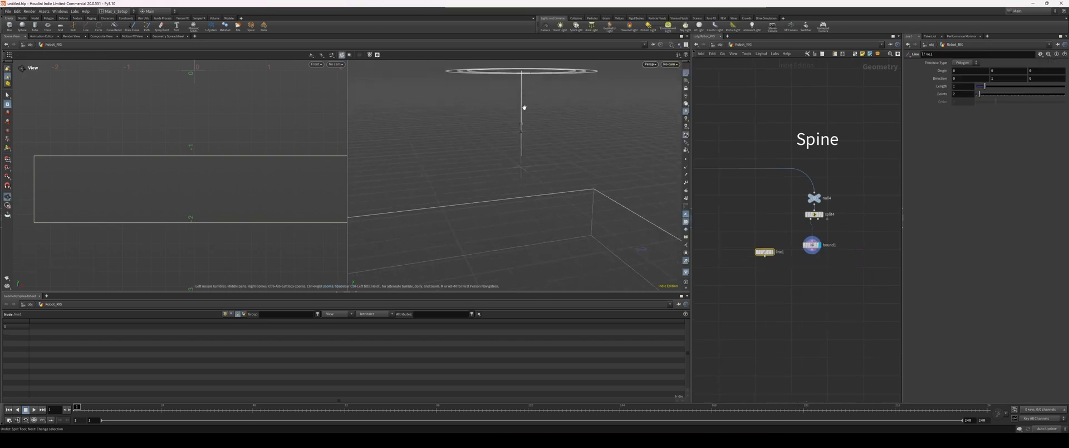
- Drive the line's Y origin with a relative reference to its length, divided by 2 and multiplied by -1
right_click(960, 86)
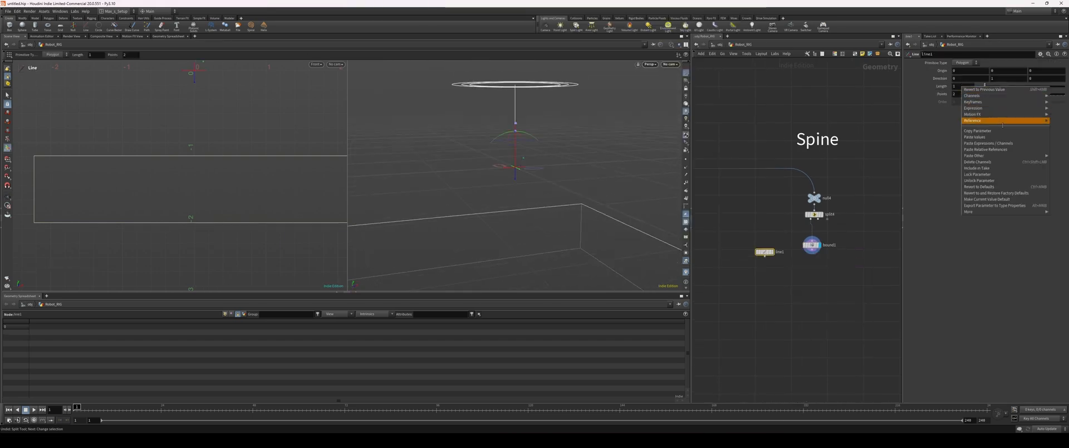
click(974, 130)
right_click(993, 71)
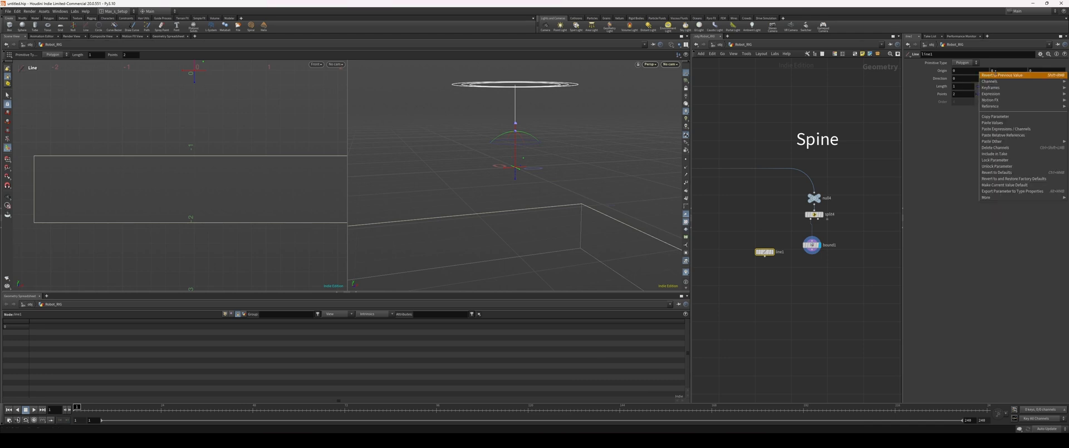
click(1010, 134)
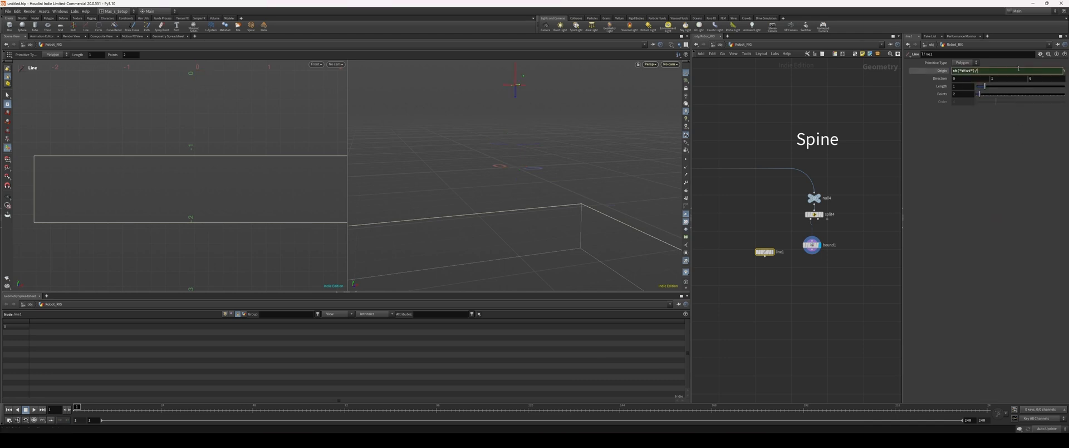
text(-1)
key(Return)
- Set the line's length to 10
alt+drag(505, 154, 539, 160)
key(Return)
drag(985, 87, 995, 89)
text(10)
key(Return)
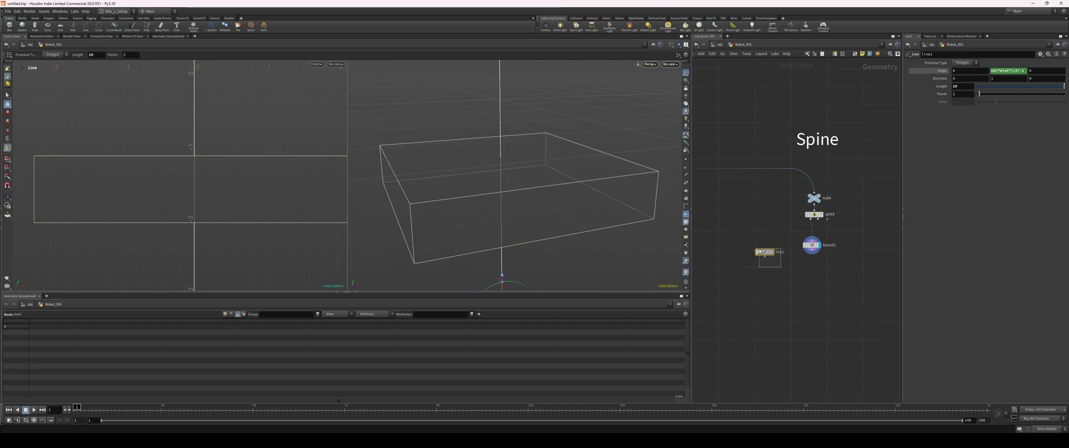
- Add an Extract Centroid node after the bound, display it and clear its piece attribute
scroll(774, 259, up, 3)
click(850, 222)
key(Tab)
text(extr)
key(Return)
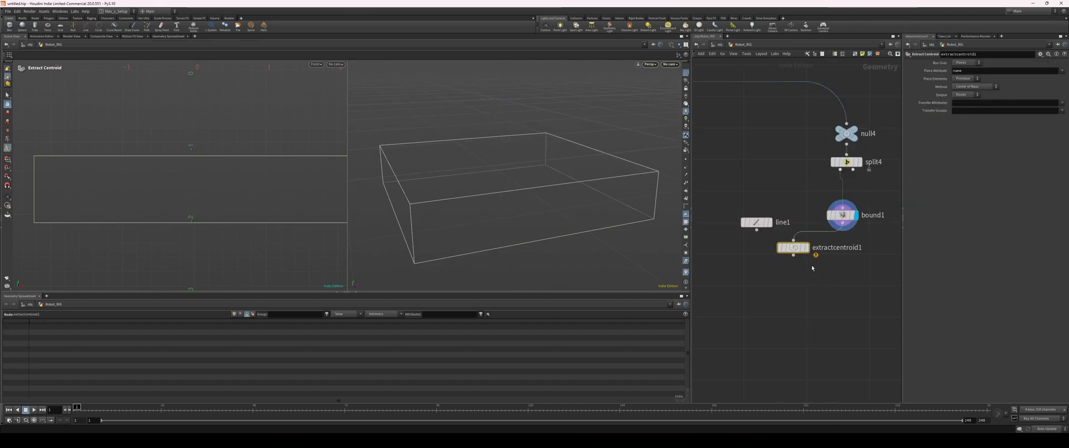
click(807, 247)
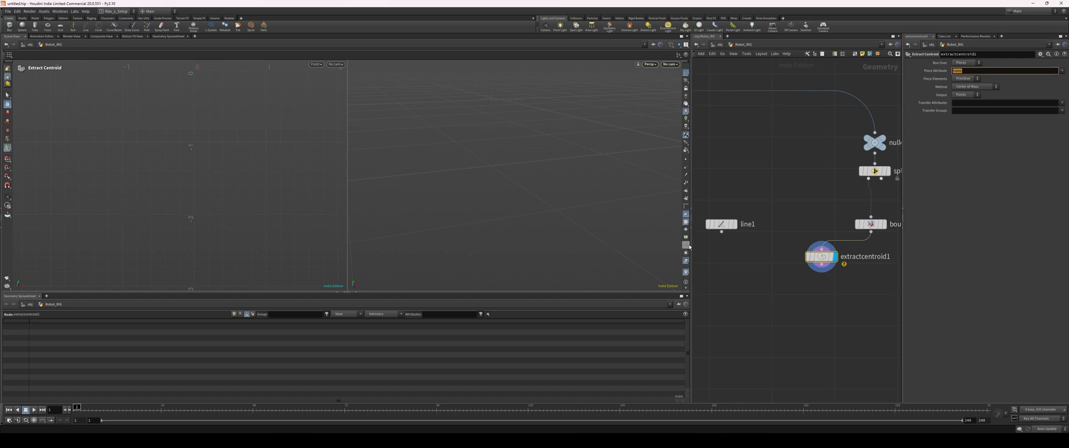
key(BackSpace)
key(Return)
- Add a Copy to Points node that copies the line onto the extracted centroid, and display its result
middle_drag(738, 267, 781, 245)
key(Tab)
text(cy)
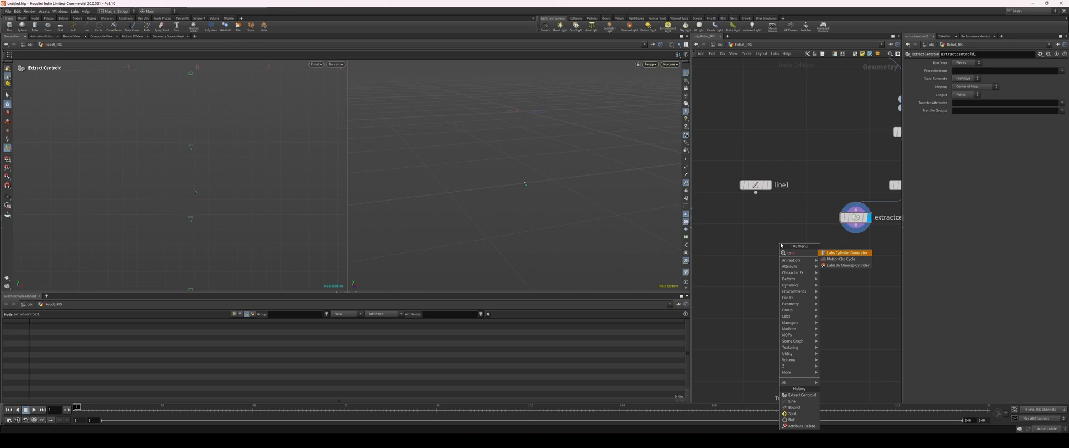
key(BackSpace)
key(BackSpace)
text(copy)
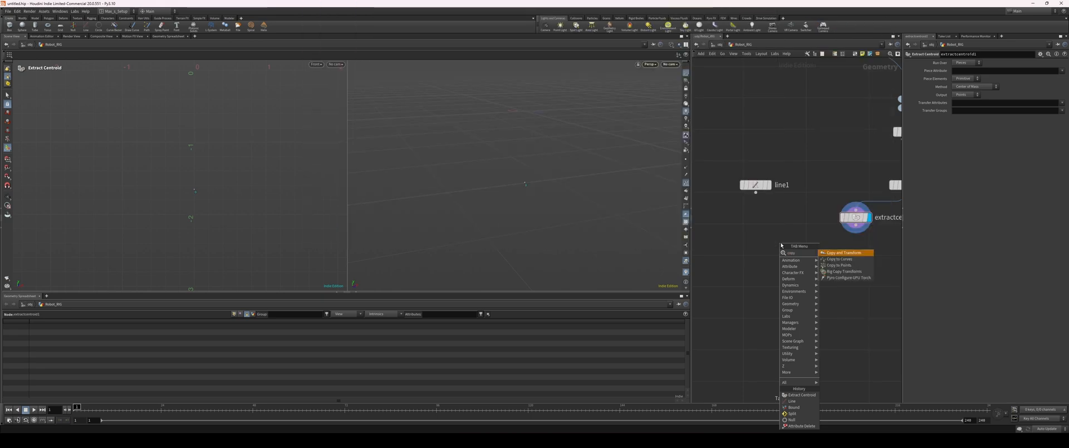
key(Down)
key(Down)
key(Return)
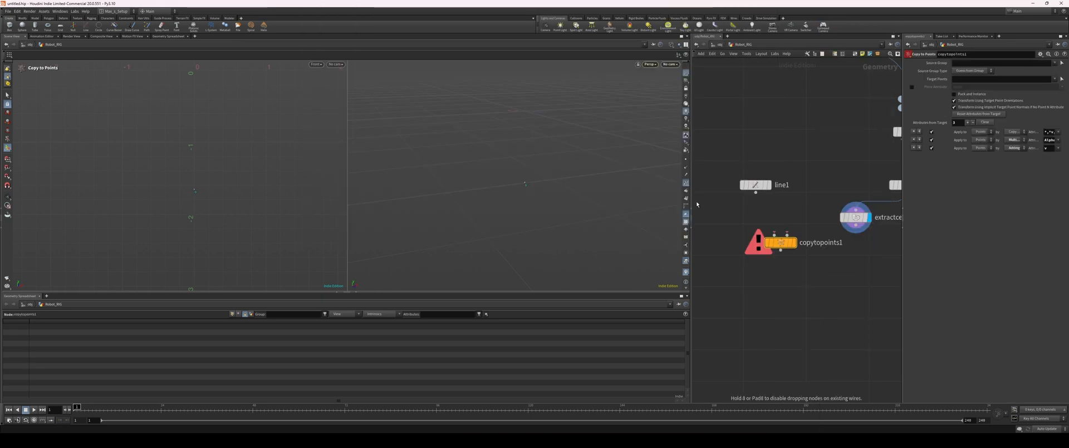
drag(756, 193, 780, 266)
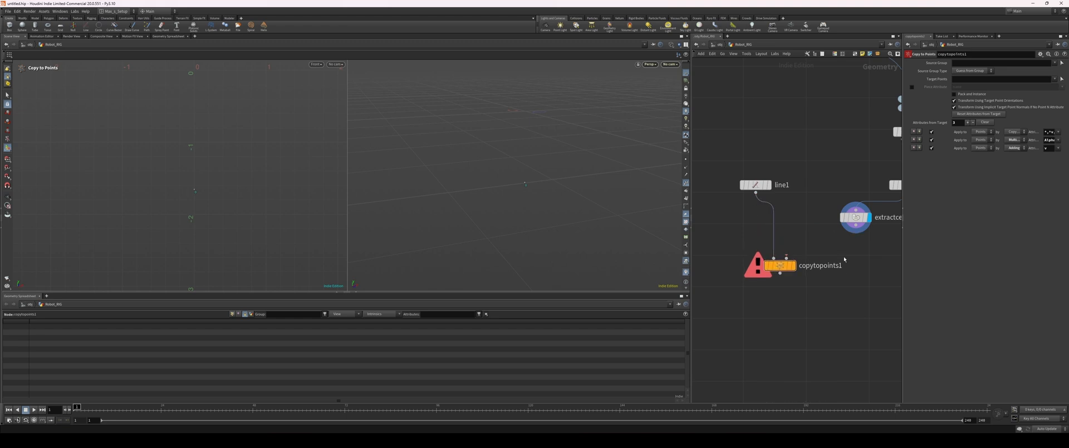
drag(856, 224, 786, 258)
middle_drag(865, 254, 821, 254)
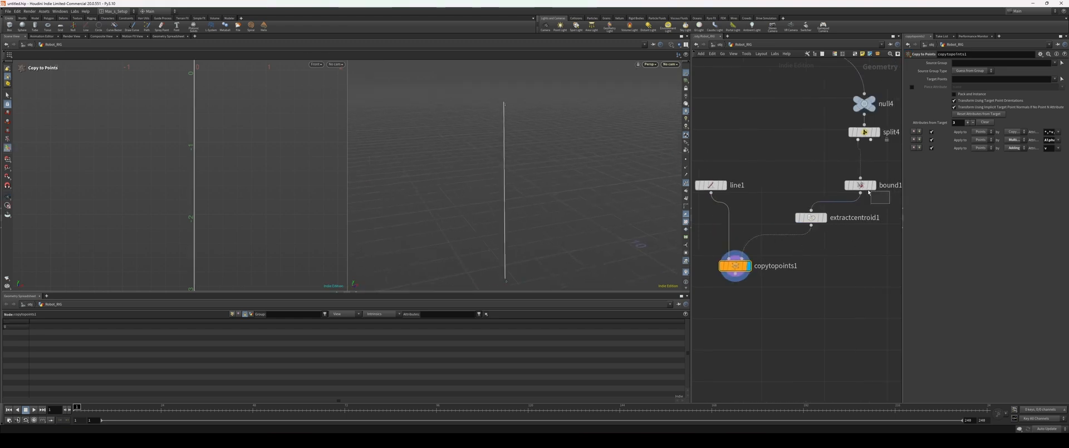
- Add an Intersection Analysis node fed by the copied line and the bound, and display the intersection points
click(859, 184)
key(Tab)
text(inter)
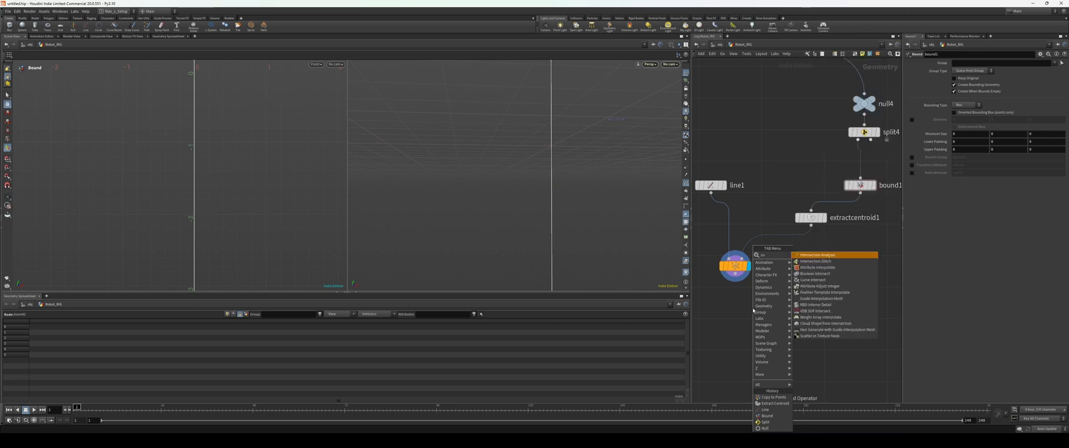
key(Return)
click(753, 310)
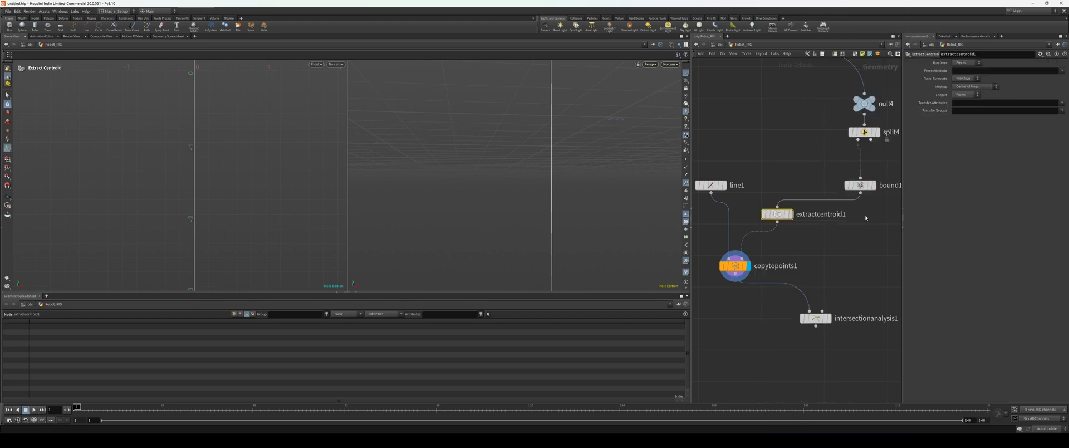
drag(860, 193, 822, 311)
click(829, 319)
key(Escape)
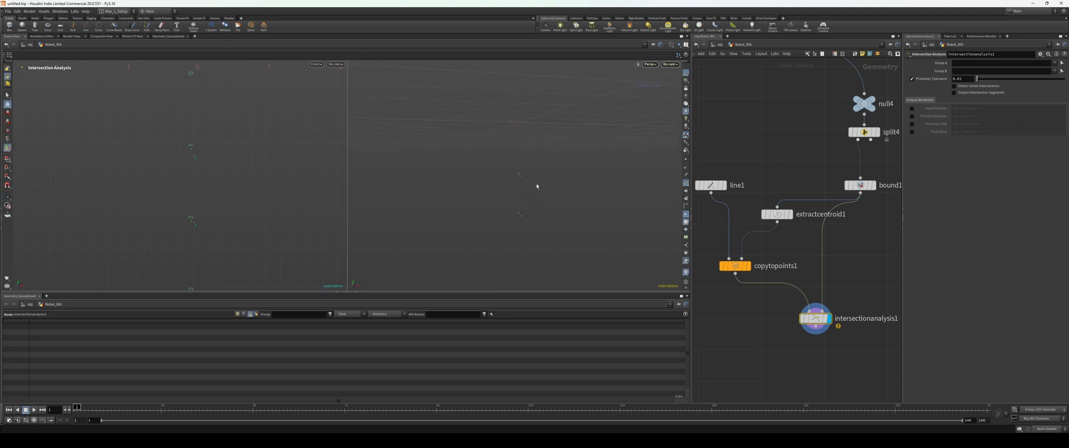
key(Return)
key(Escape)
key(Return)
- Add a Fuse node below the intersection analysis and display it
key(Tab)
text(fuse)
key(Return)
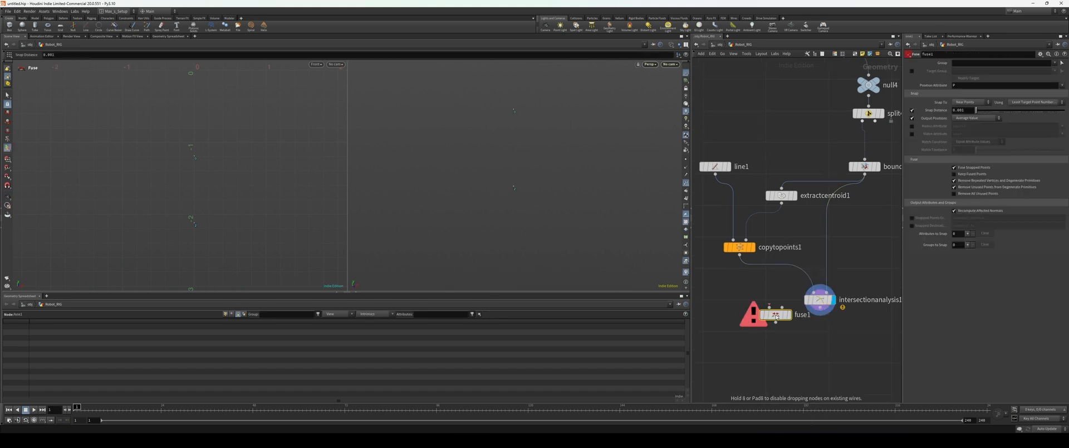
click(808, 330)
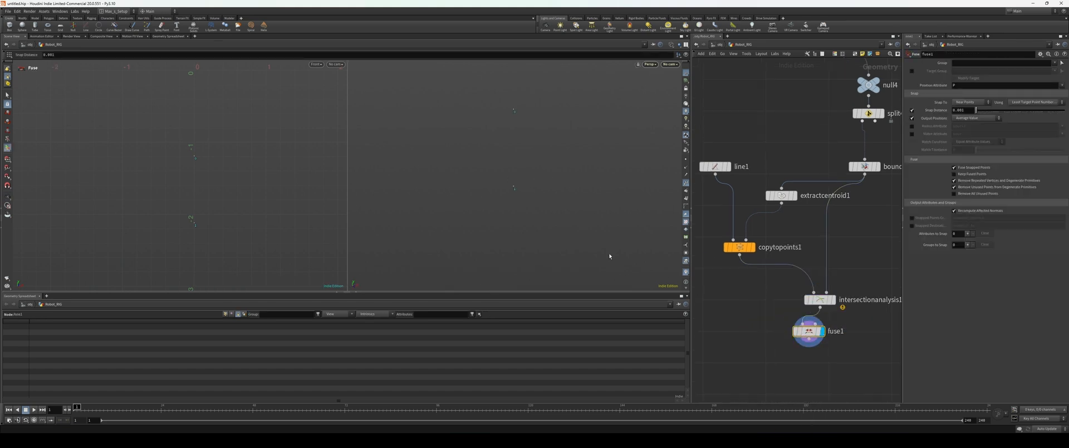
key(Up)
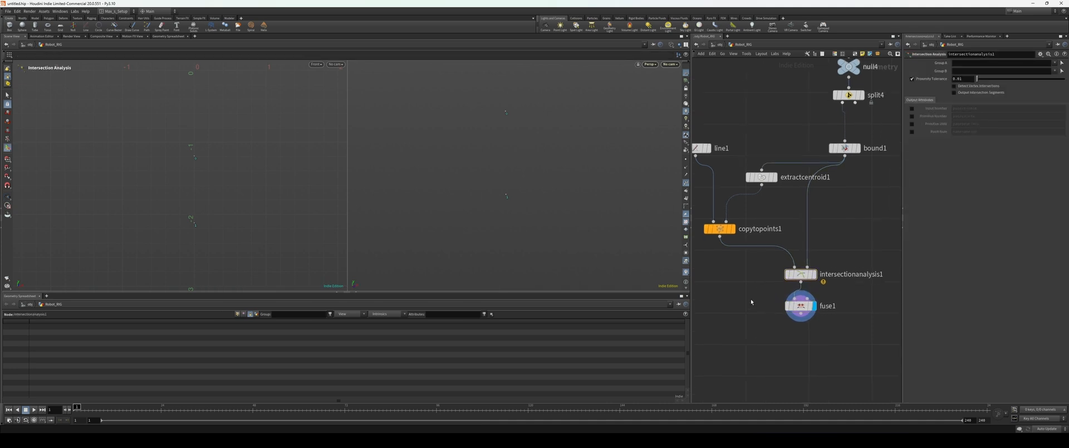
- Add a Sort node below the fuse, display it and enable Reverse Point Sort
drag(464, 118, 523, 140)
key(Tab)
text(sort)
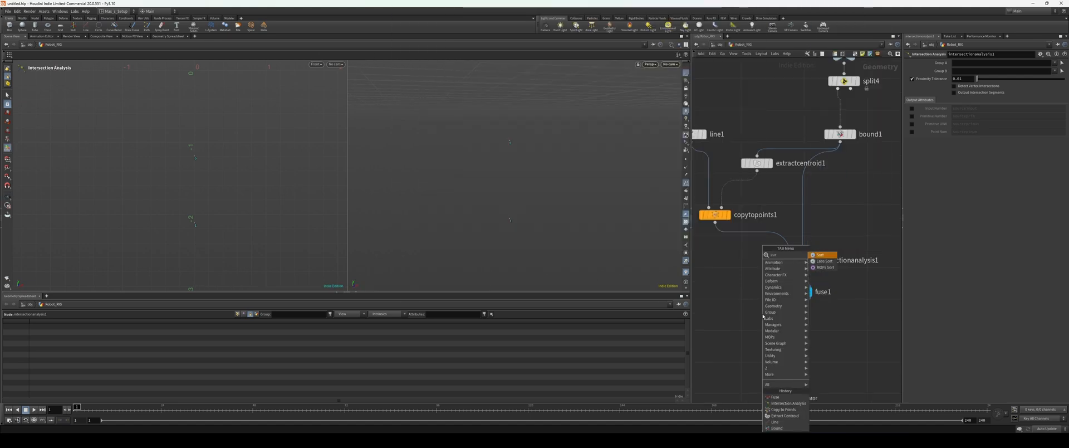
key(Return)
click(771, 323)
drag(776, 327, 794, 336)
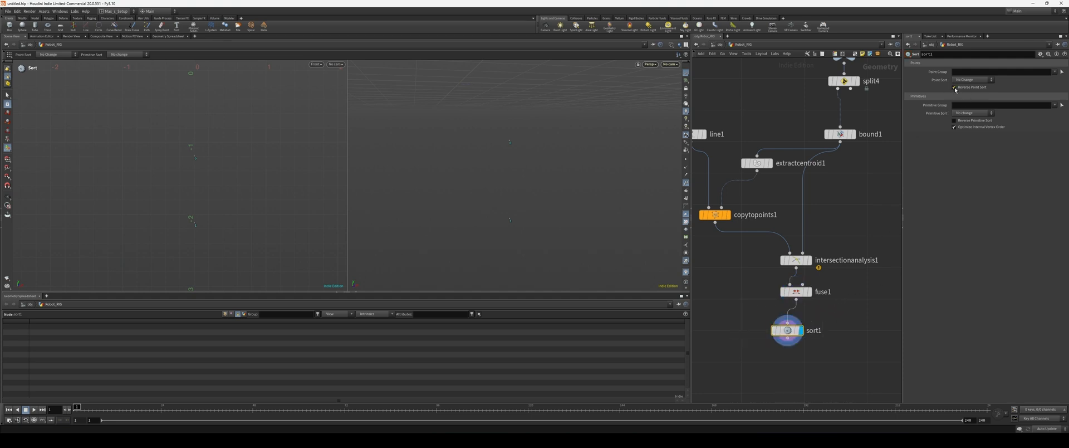
alt+drag(504, 151, 523, 162)
middle_drag(769, 361, 756, 302)
drag(779, 272, 787, 267)
- Add and display an Add node after the sort, and have it create polygons by group from all points
middle_drag(732, 299, 740, 293)
key(Tab)
text(add)
key(Return)
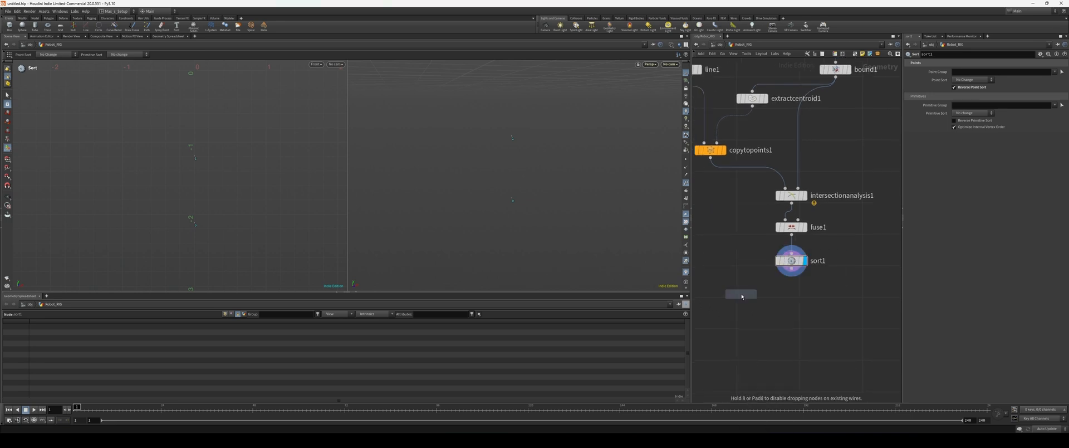
click(741, 293)
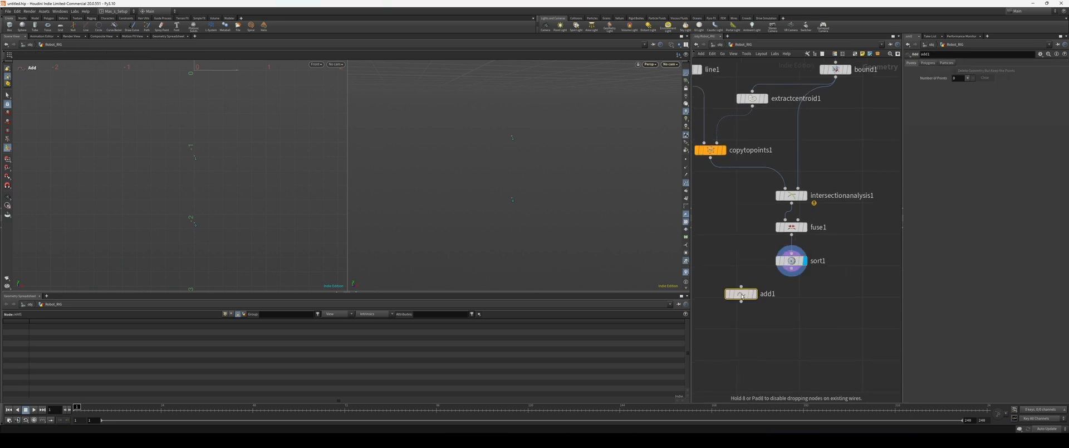
click(754, 294)
click(928, 63)
click(941, 80)
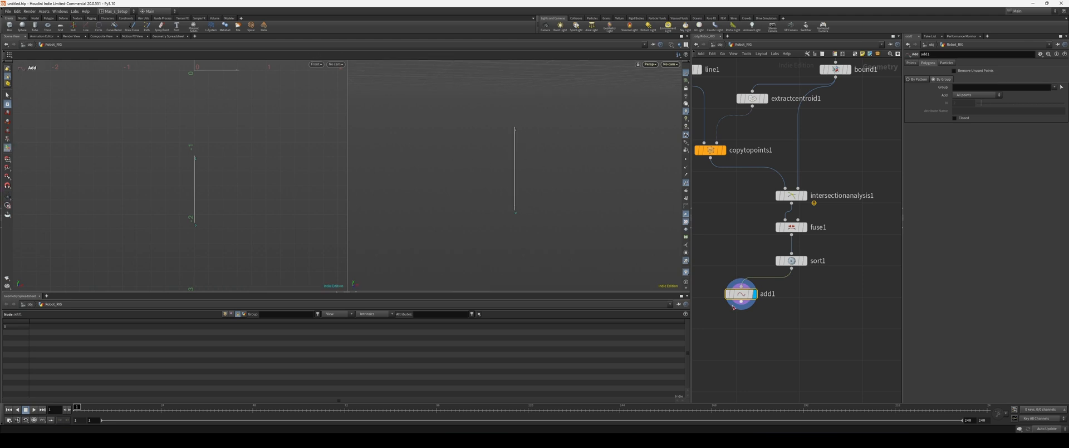
- Line up the Add node with the chain and place a Resample below it, using maximum segments set to 3
drag(741, 294, 782, 291)
key(Tab)
text(res)
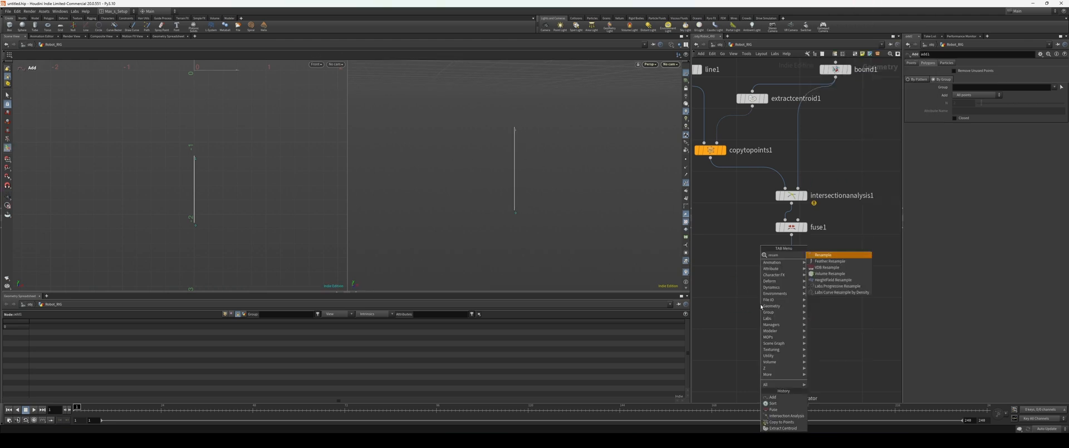
key(Return)
click(771, 325)
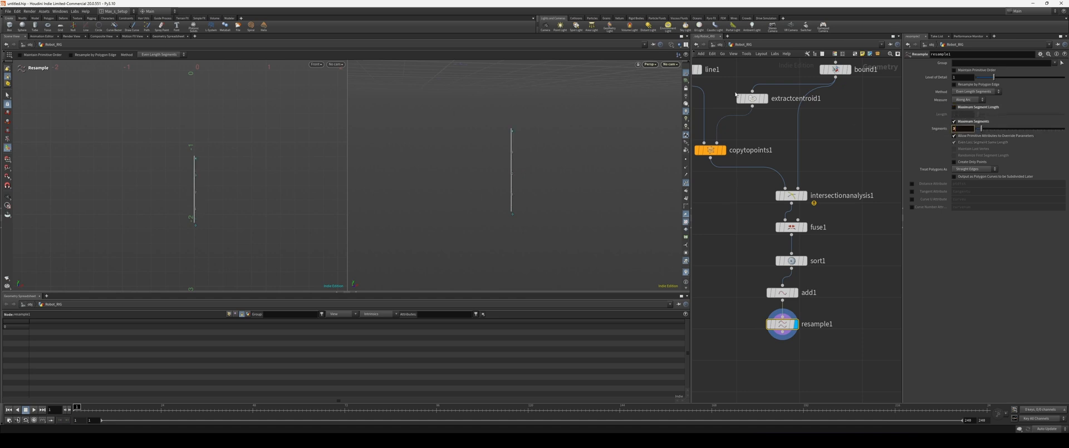
alt+drag(541, 154, 568, 154)
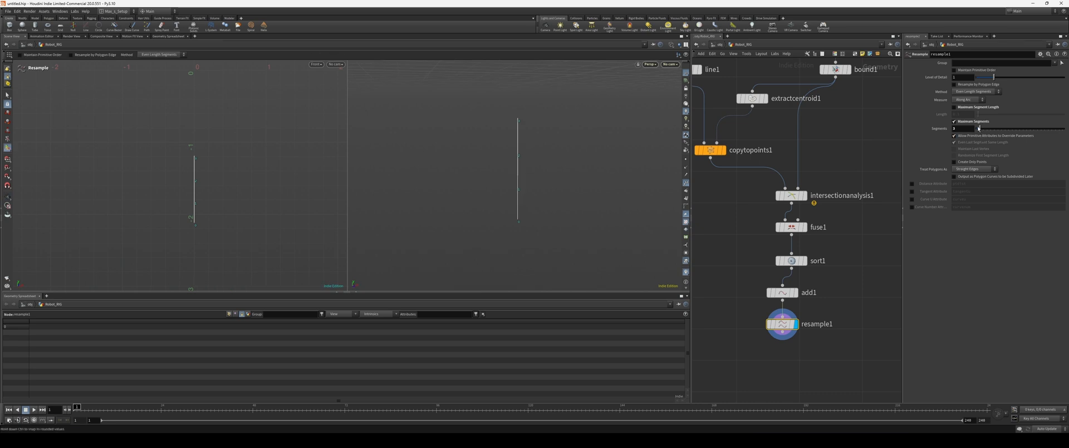
mouse_move(518, 202)
alt+mouse_down()
mouse_move(506, 174)
mouse_move(525, 207)
alt+mouse_up()
- Lay out the nodes of the Spine center-line network neatly
drag(826, 350, 760, 188)
key(l)
scroll(716, 206, down, 4)
middle_drag(715, 206, 749, 263)
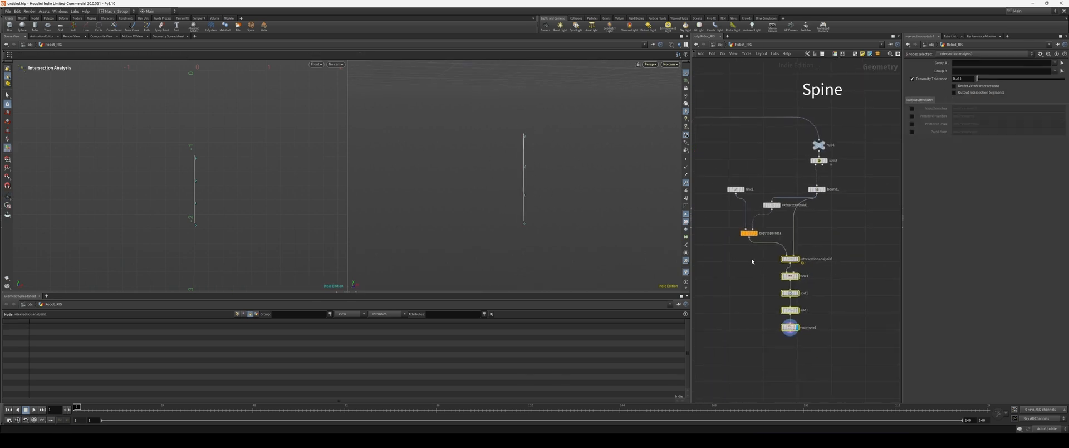
drag(786, 243, 832, 340)
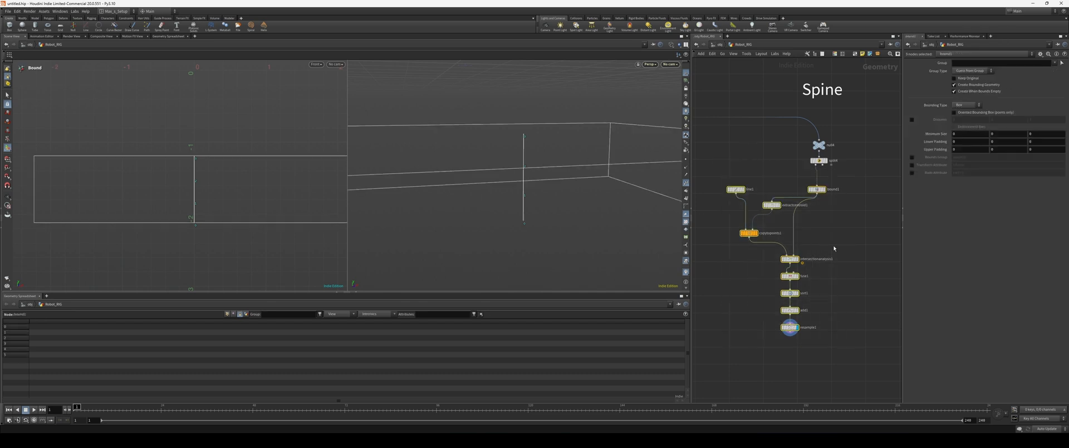
drag(790, 276, 770, 274)
click(839, 217)
middle_drag(841, 211, 879, 206)
scroll(879, 206, up, 2)
- Collapse the nodes from the line and bound through the Add node into a subnetwork named Get_center_Line
mouse_move(722, 174)
mouse_down()
mouse_move(716, 185)
mouse_move(841, 268)
mouse_move(843, 319)
mouse_move(847, 306)
mouse_up()
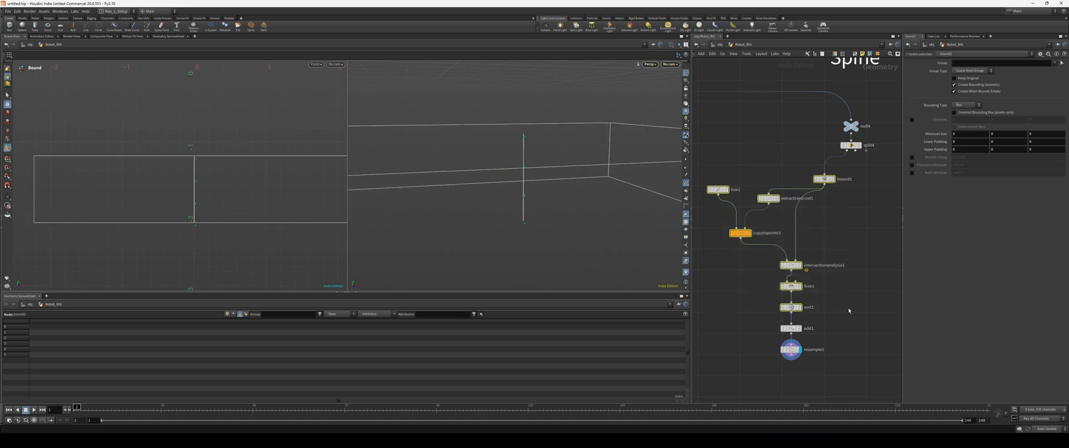
drag(733, 180, 865, 334)
key(shift+c)
drag(814, 177, 775, 181)
double_click(806, 183)
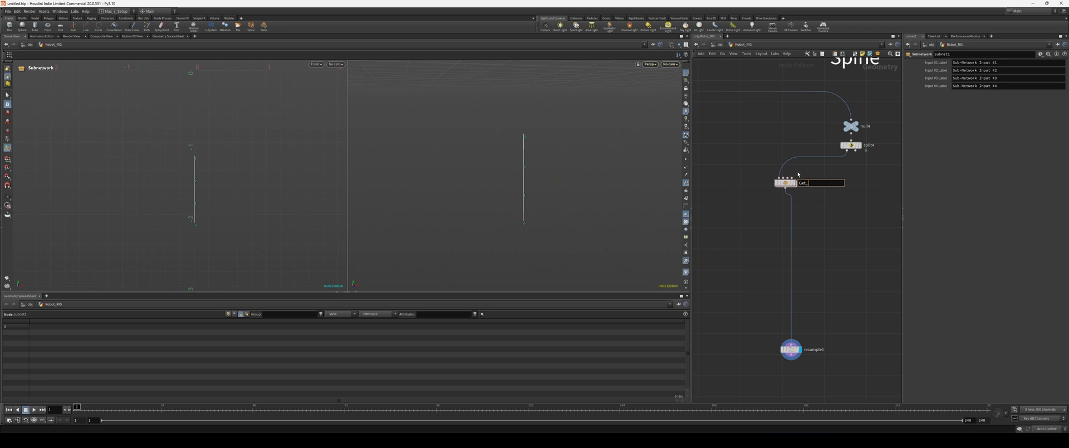
text(Get_center_Line)
key(Return)
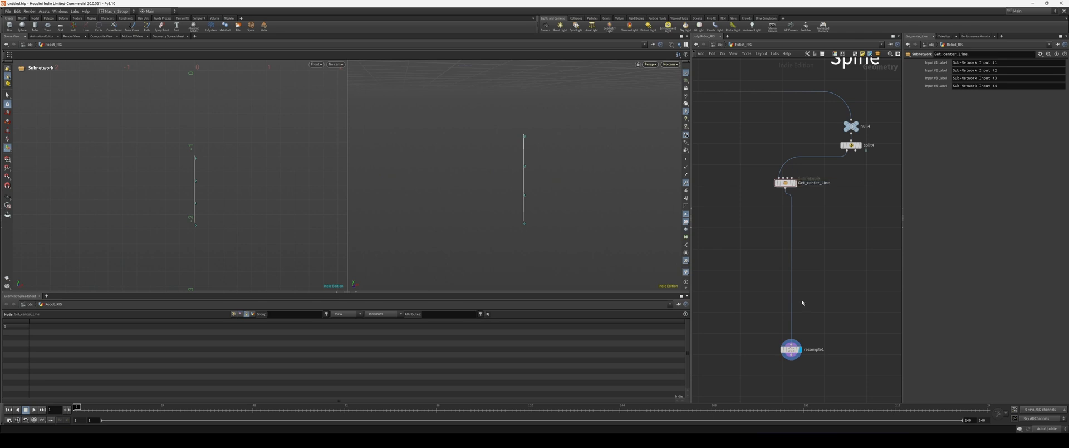
- Move the resample node up directly beneath the Get_center_Line subnetwork
drag(801, 334, 785, 337)
drag(790, 349, 785, 217)
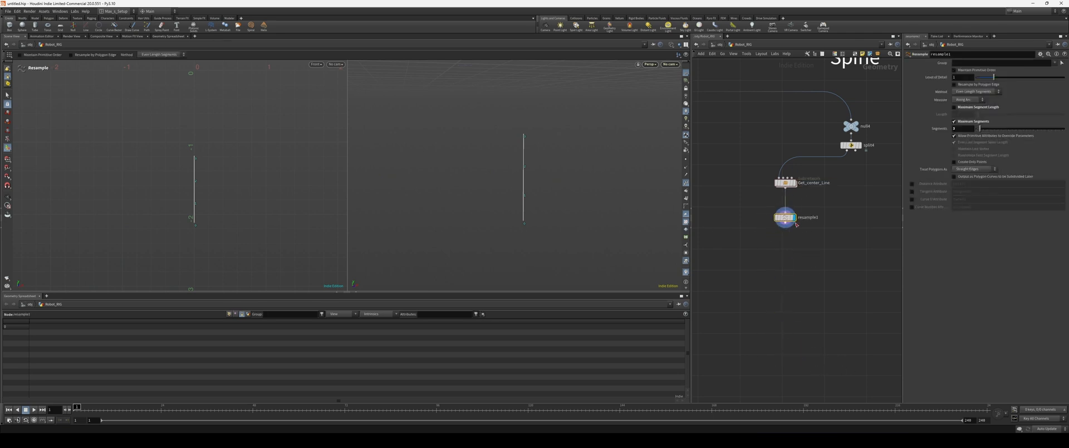
middle_drag(811, 228, 806, 243)
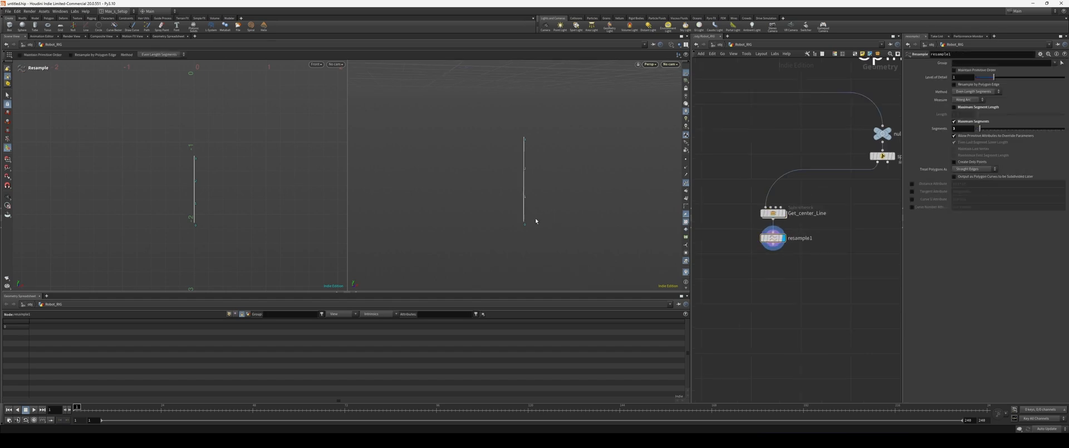
key(Escape)
drag(539, 219, 514, 180)
- Add an Attribute Wrangle below the resample and display it
key(Tab)
text(attrenam)
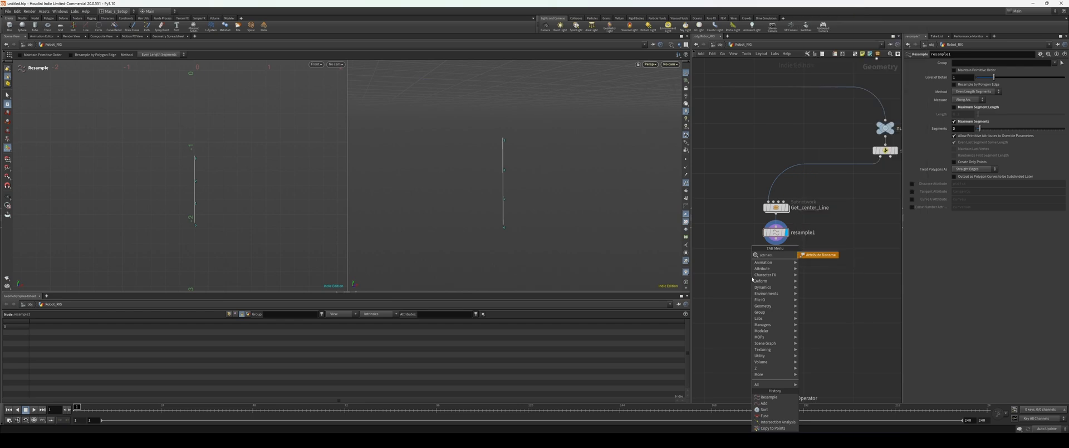
key(BackSpace)
key(BackSpace)
key(BackSpace)
text(wran)
key(Return)
click(781, 265)
click(957, 122)
text(@nam)
text(e = 'spine_' +)
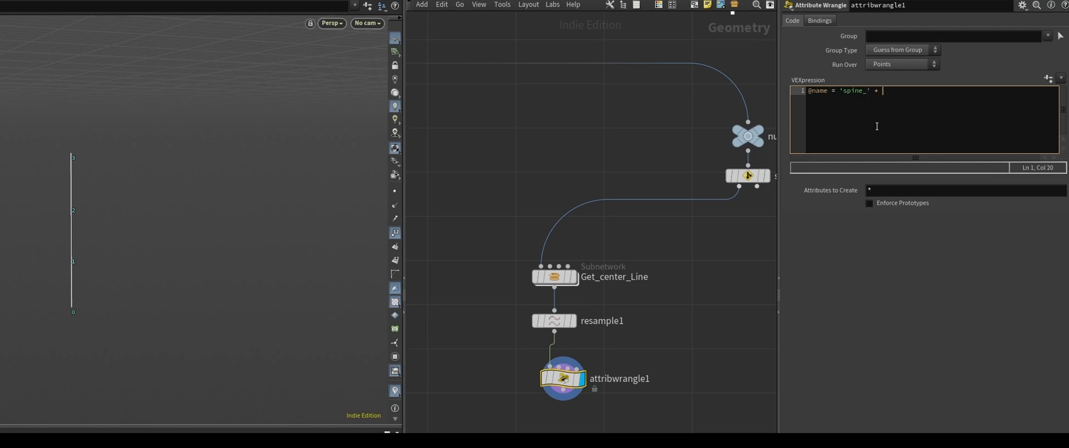
text(toa(@ptnum);)
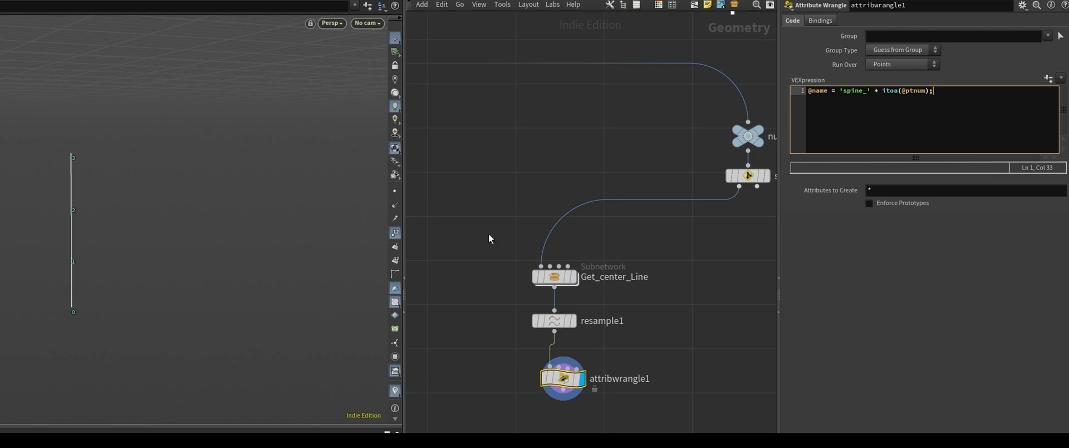
- Apply the point-naming VEX code in the attribute wrangle
key(ctrl+Return)
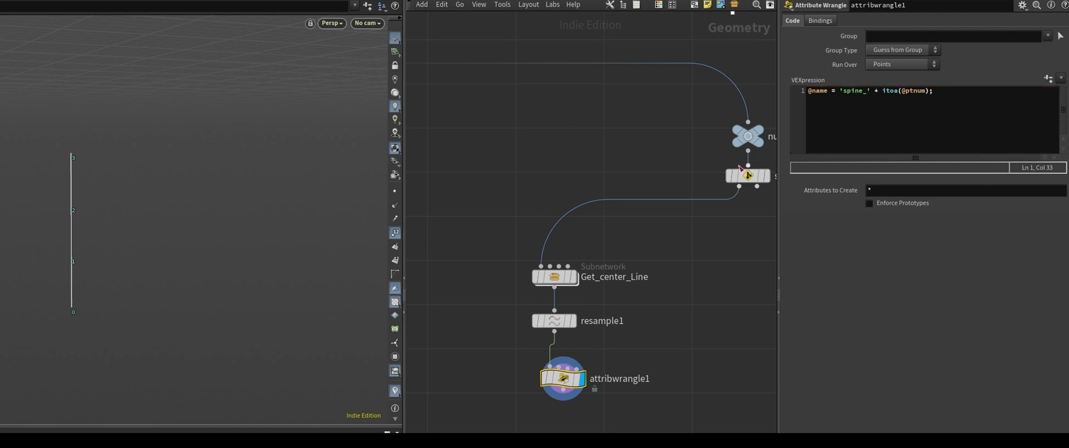
drag(887, 90, 928, 90)
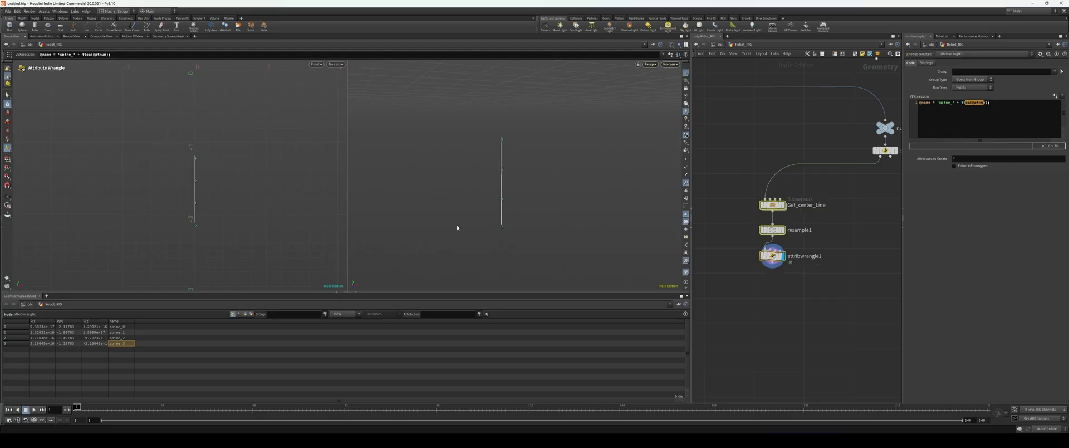
alt+drag(457, 225, 502, 223)
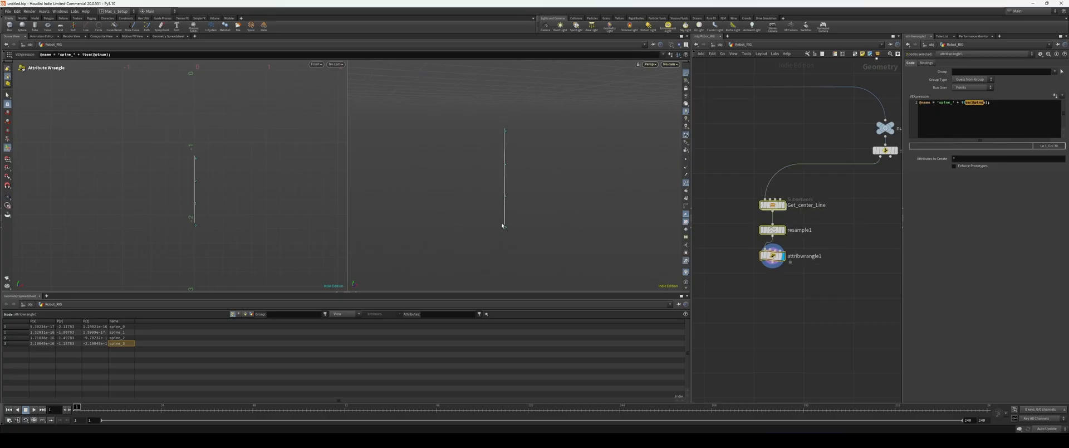
- Add a Rig Doctor node below the attribute wrangle, display it and enable Initialize Transforms
click(769, 274)
key(Tab)
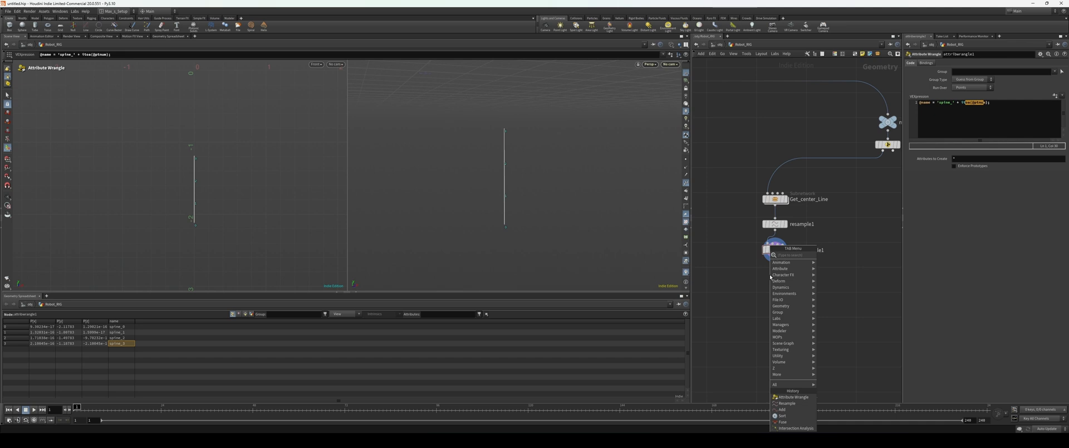
text(rig)
key(Down)
key(Return)
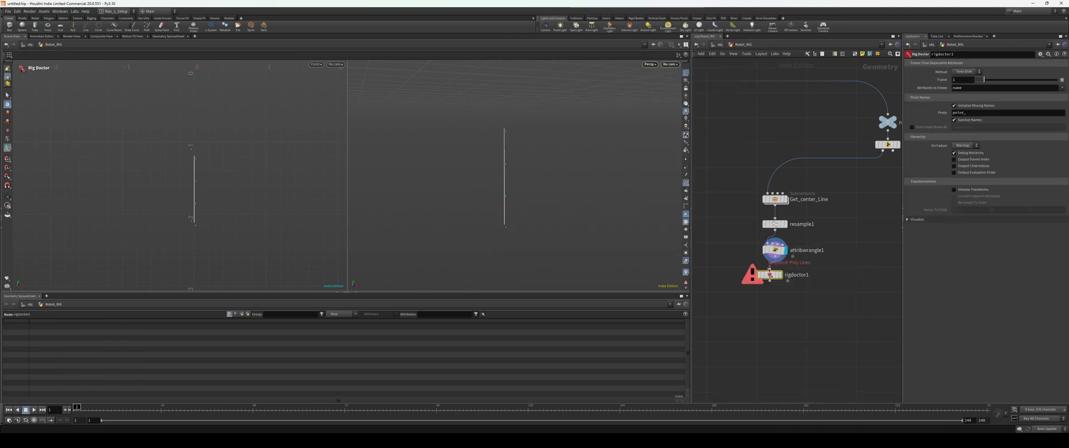
click(774, 281)
click(954, 190)
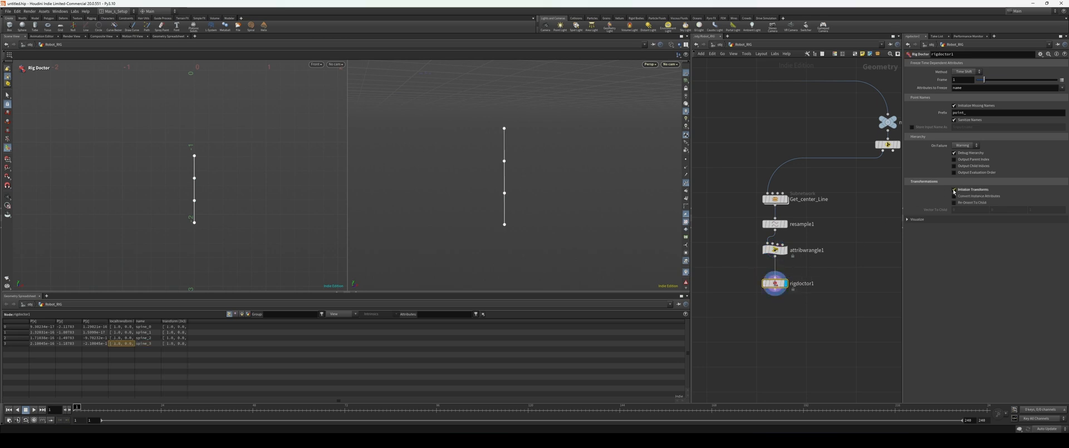
- Connect a Rig Pose node below the Rig Doctor and start posing the root spine joint
drag(485, 223, 511, 200)
key(Tab)
text(rigp)
key(Return)
click(749, 339)
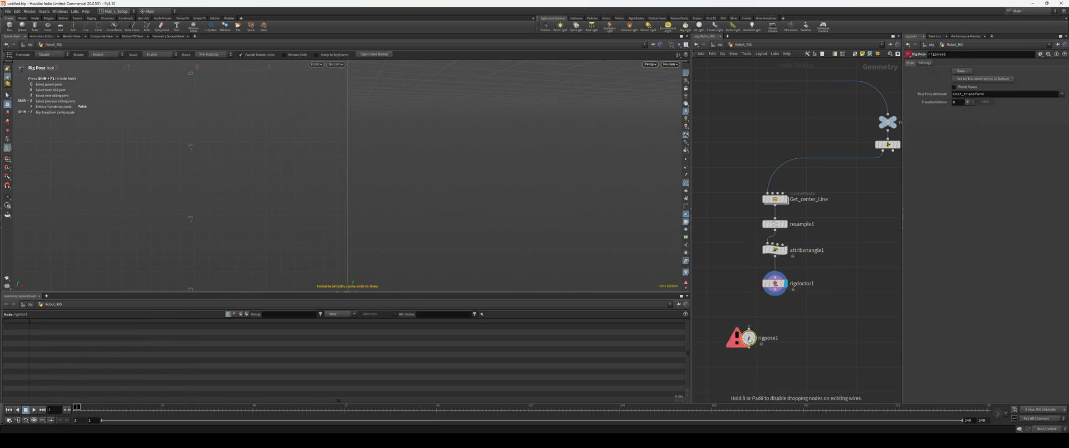
click(512, 230)
click(491, 193)
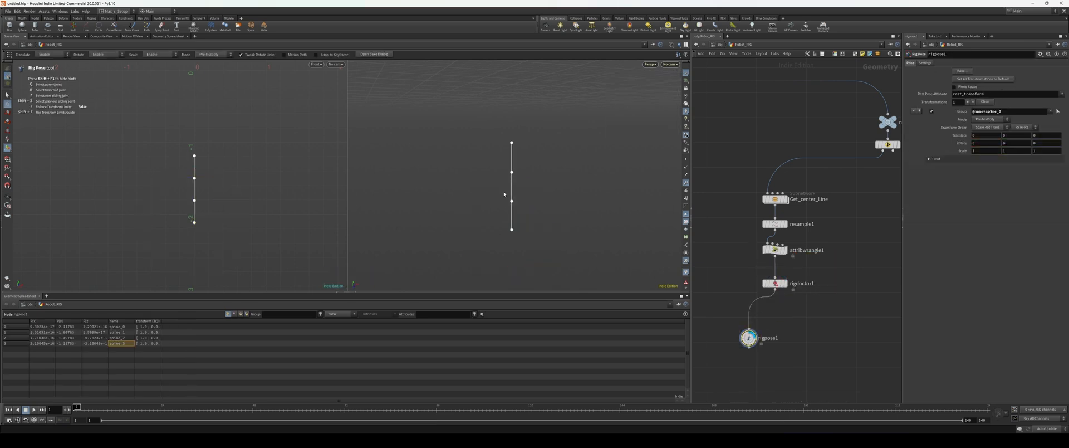
- Test-bend the spine by rotating all four joints together about Z, and delete the Rig Pose node
click(512, 202)
click(487, 191)
drag(541, 126, 483, 245)
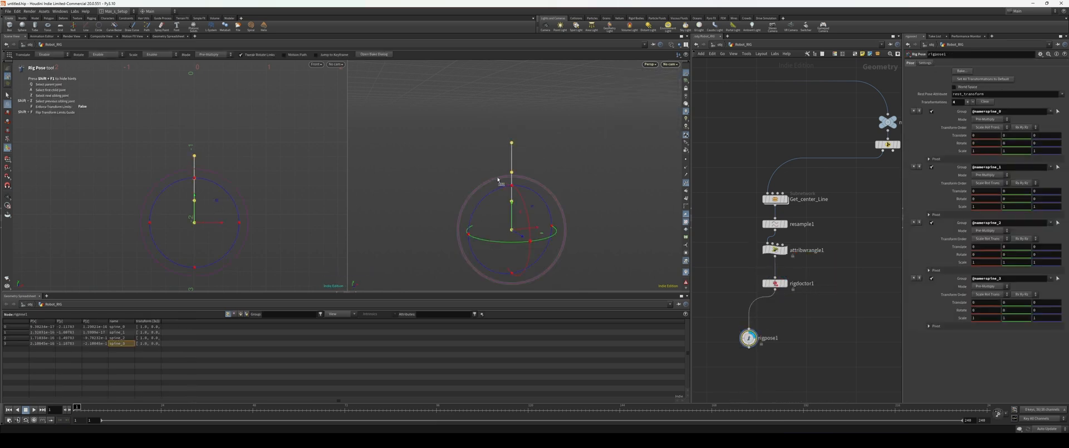
drag(497, 189, 495, 190)
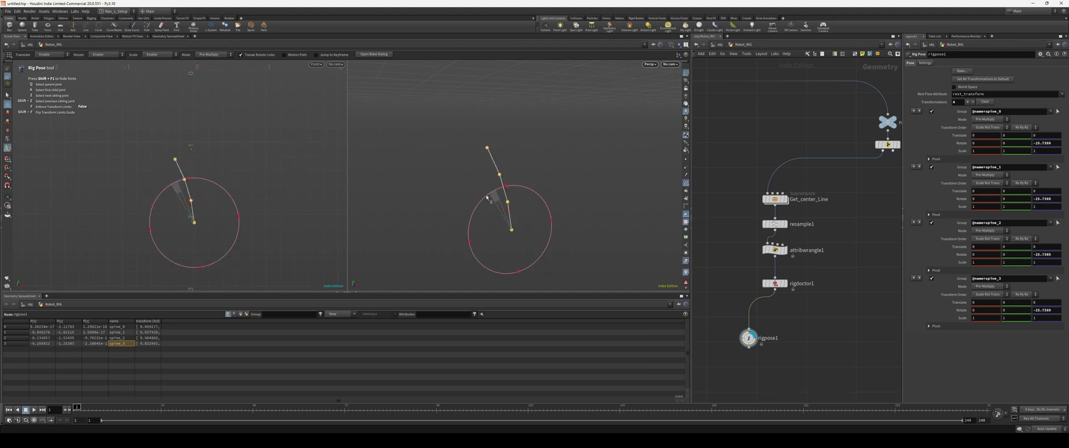
key(Delete)
- Tidy the layout of the center-line node chain and display the split4 node's accordion geometry
drag(798, 302, 737, 179)
key(l)
drag(742, 220, 773, 204)
scroll(863, 257, down, 2)
middle_drag(864, 258, 807, 252)
scroll(807, 251, up, 1)
click(833, 154)
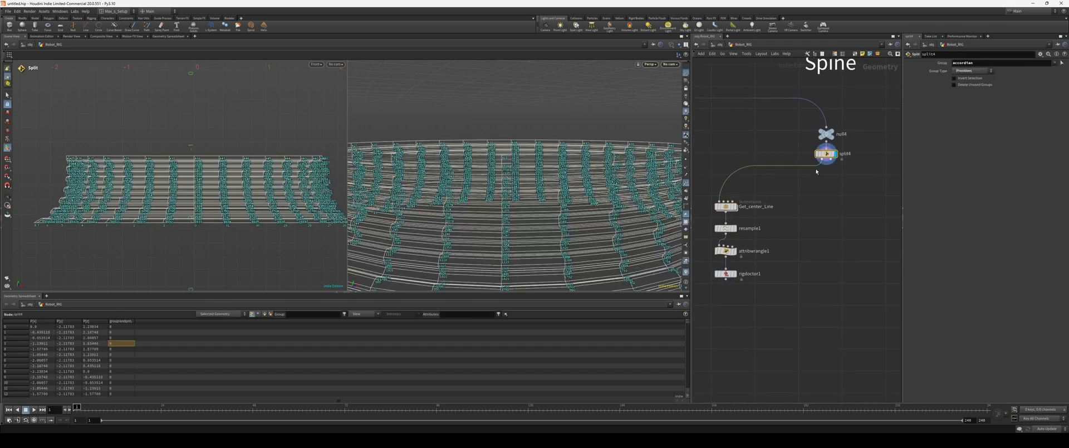
- Hide the point numbers and show the accordion mesh shaded in the perspective view
key(w)
key(w)
click(686, 183)
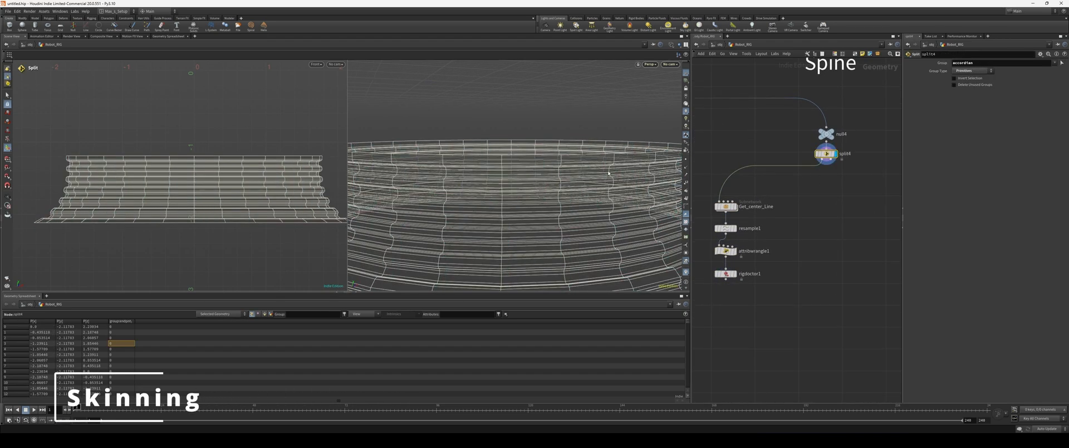
key(w)
right_drag(632, 163, 562, 158)
drag(562, 158, 508, 175)
- Try adding a Joint Capture Biharmonic node beside the Rig Doctor
middle_drag(781, 301, 787, 301)
click(786, 301)
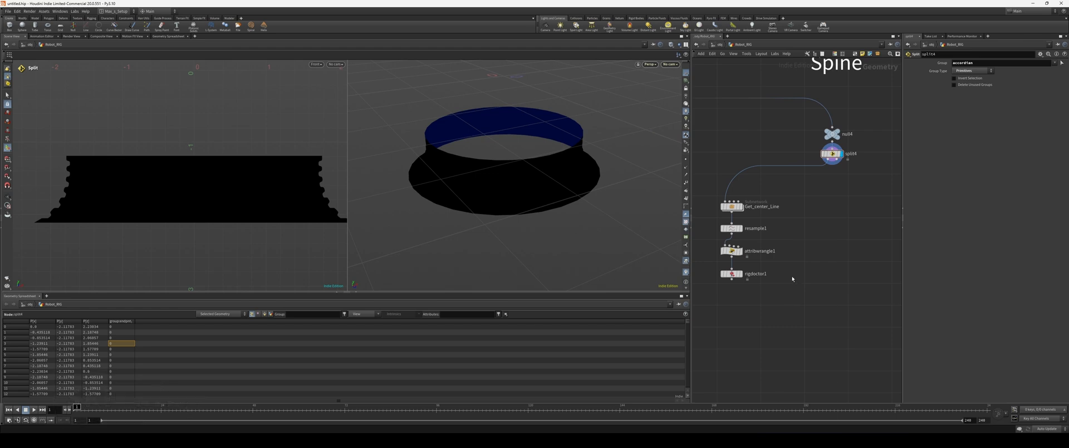
key(Tab)
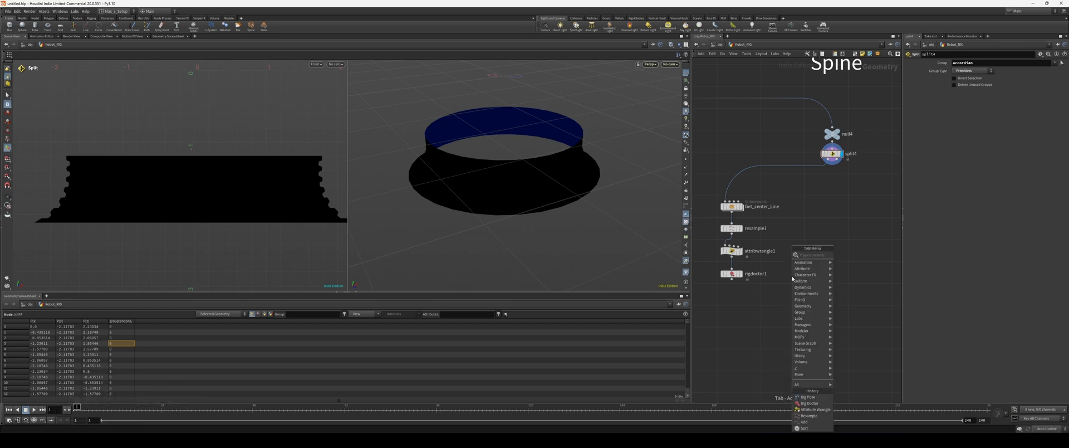
text(jo)
key(Down)
key(Down)
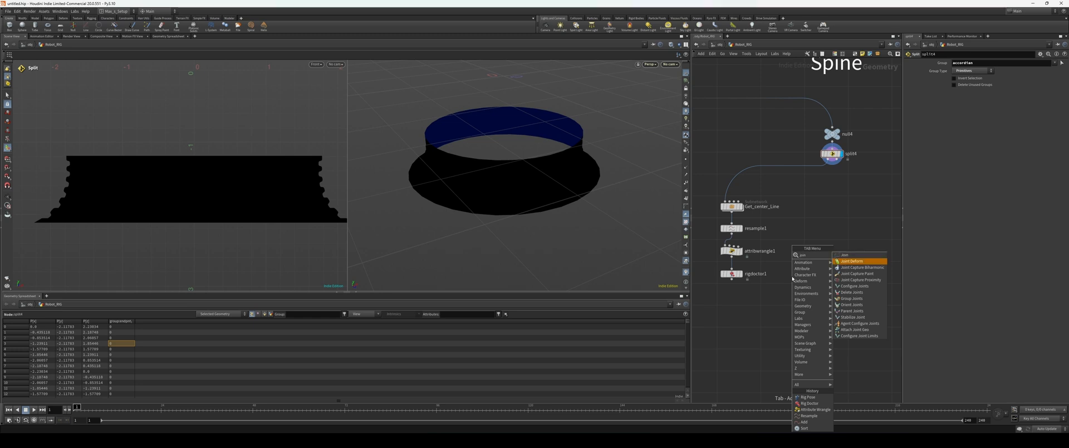
key(Return)
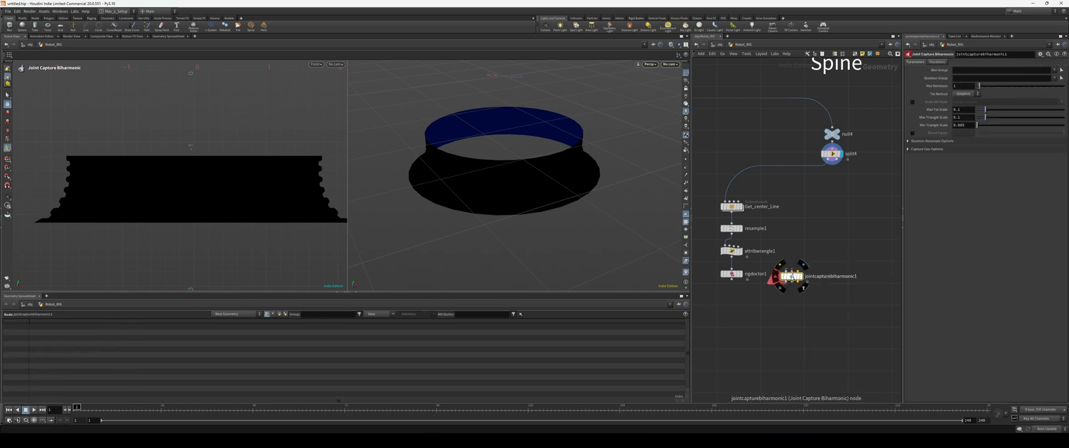
click(794, 306)
click(785, 297)
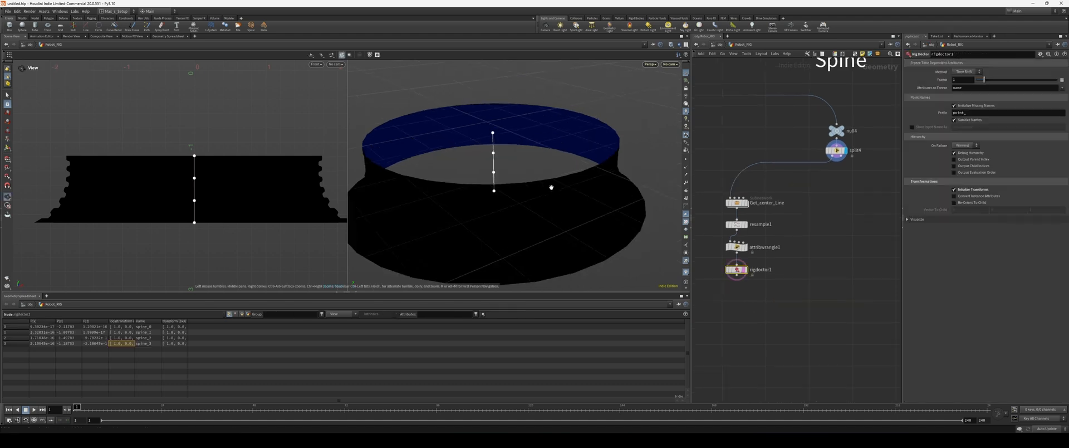
- Switch the mesh to wireframe display and examine the accordion rings around the spine joints from several angles
scroll(544, 189, down, 2)
scroll(501, 172, up, 1)
alt+middle_drag(503, 171, 512, 158)
alt+drag(501, 154, 472, 162)
scroll(537, 130, down, 2)
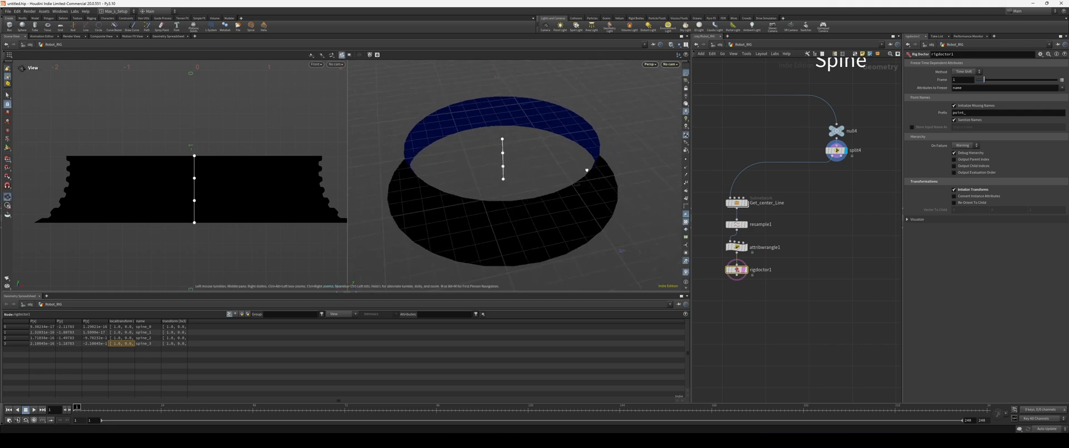
alt+drag(539, 118, 508, 138)
mouse_move(443, 142)
alt+mouse_down()
mouse_move(528, 177)
mouse_move(521, 113)
alt+mouse_up()
key(shift+w)
alt+drag(448, 126, 426, 205)
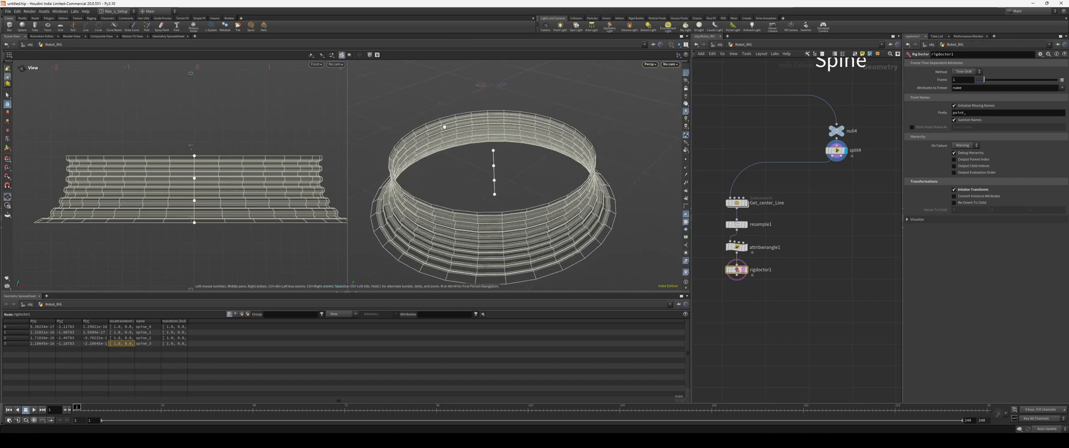
alt+drag(507, 105, 529, 206)
alt+middle_drag(531, 205, 533, 185)
alt+drag(533, 186, 539, 156)
alt+right_drag(539, 155, 510, 167)
- Add a Null below split4's first output and display it
click(835, 151)
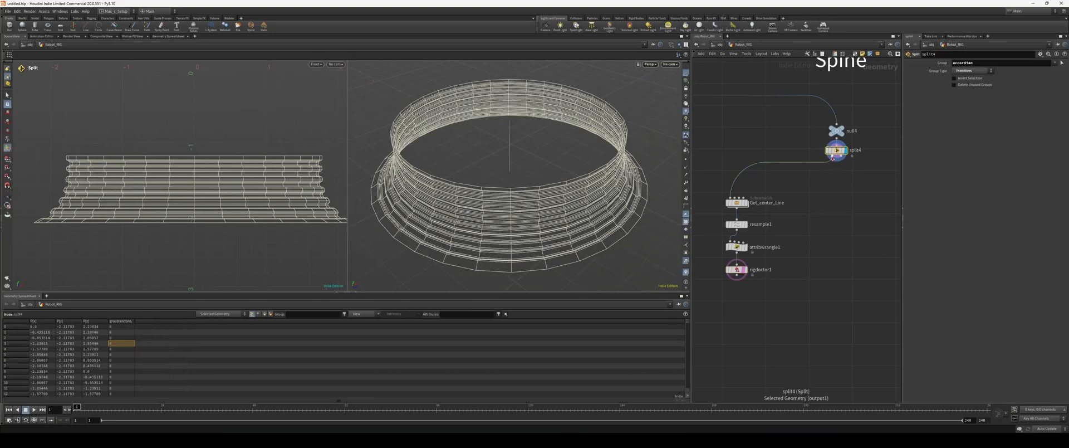
key(Tab)
text(null)
key(Return)
key(Return)
click(833, 174)
drag(830, 179, 830, 188)
middle_drag(830, 188, 810, 273)
scroll(785, 224, up, 4)
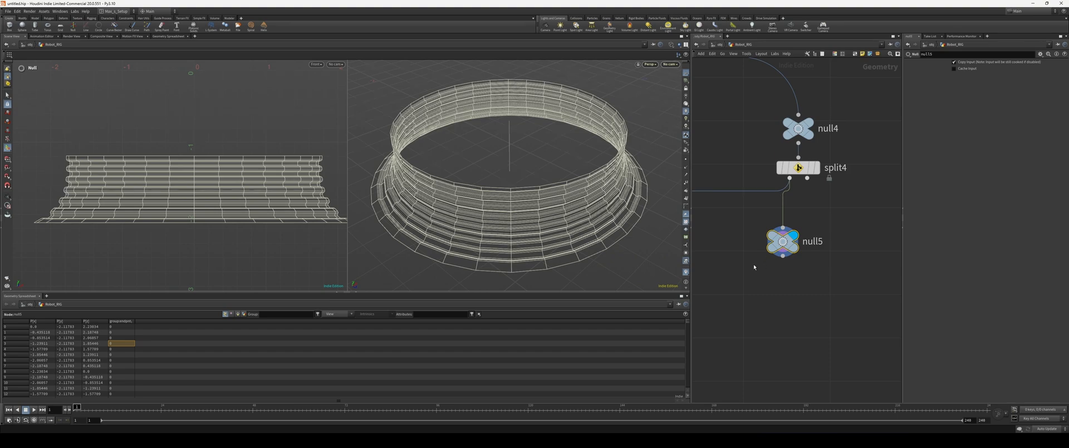
- Compare the Rig Doctor's joint positions with the ring heights of the accordion wireframe
alt+drag(576, 225, 624, 216)
middle_drag(721, 270, 770, 277)
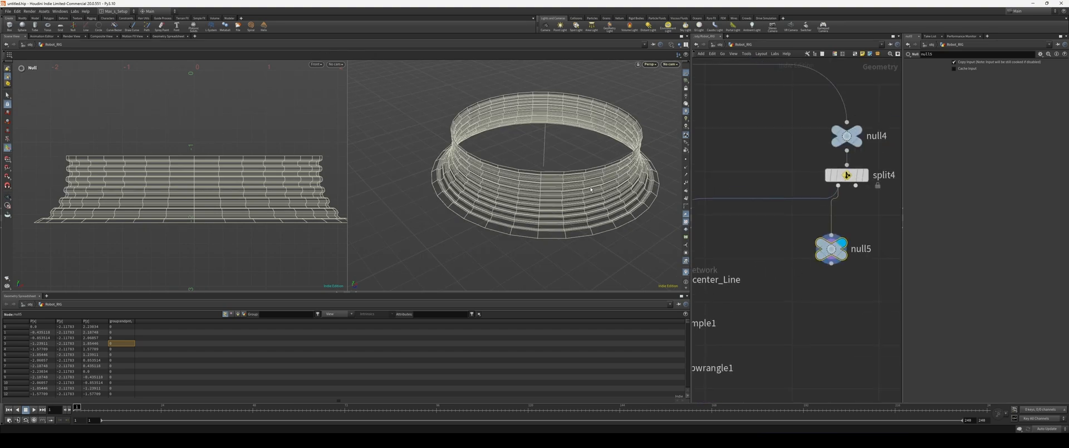
scroll(592, 202, up, 8)
drag(517, 195, 528, 238)
middle_drag(773, 281, 847, 253)
scroll(847, 253, down, 3)
drag(842, 232, 749, 348)
drag(767, 257, 768, 238)
click(732, 298)
middle_drag(732, 298, 734, 291)
alt+drag(529, 120, 556, 193)
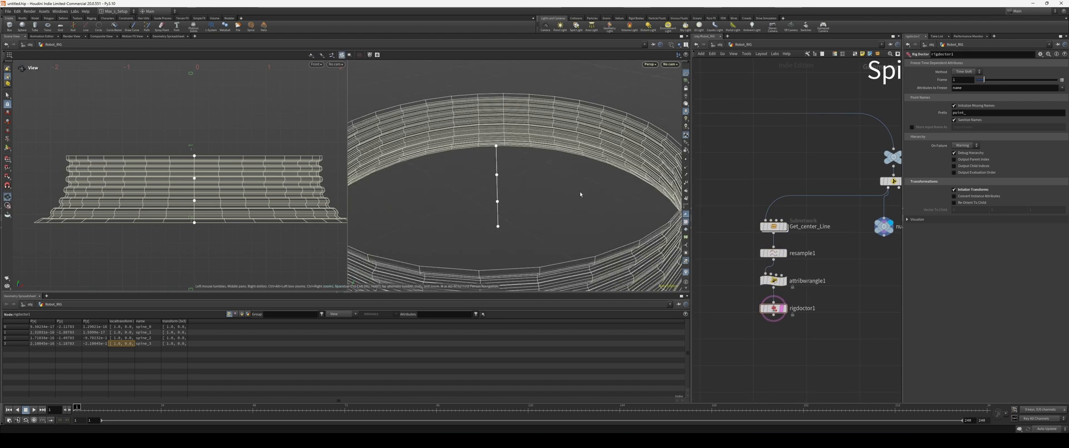
middle_drag(899, 254, 843, 246)
click(825, 219)
alt+right_drag(537, 199, 490, 184)
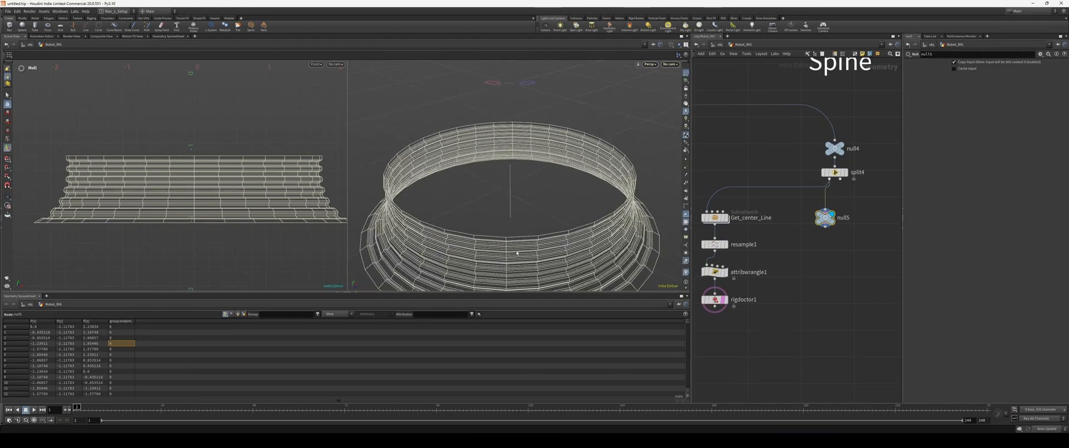
alt+middle_drag(473, 186, 484, 152)
- Add a polygon Sphere node beside the Rig Doctor
middle_drag(761, 329, 806, 308)
click(761, 277)
key(Tab)
text(sphere)
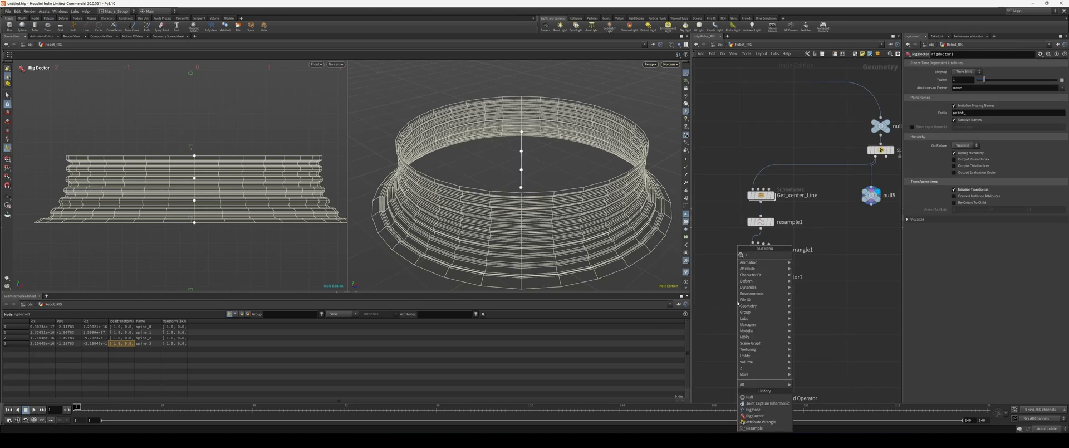
key(Return)
click(708, 281)
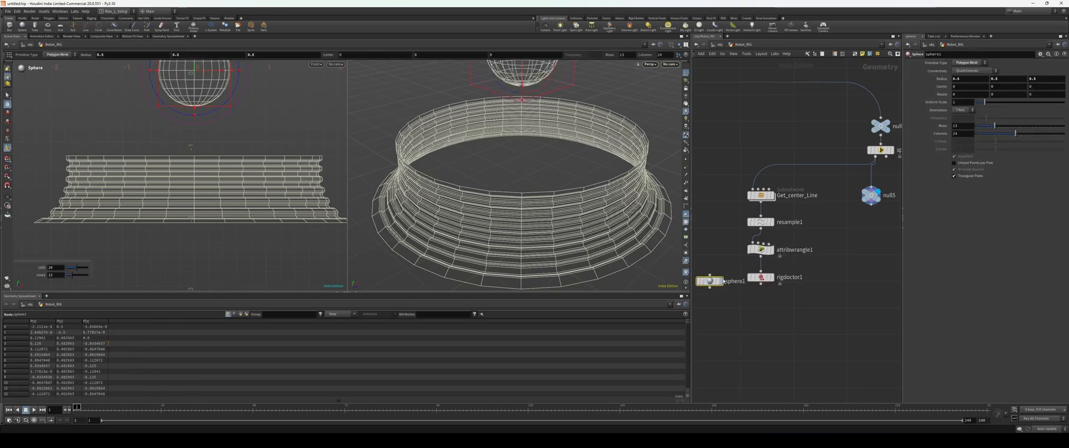
middle_drag(708, 281, 743, 268)
- Add a Copy to Points node that copies the sphere onto the Rig Doctor's spine points
key(Tab)
text(copyt)
key(Down)
key(Down)
key(Return)
click(771, 310)
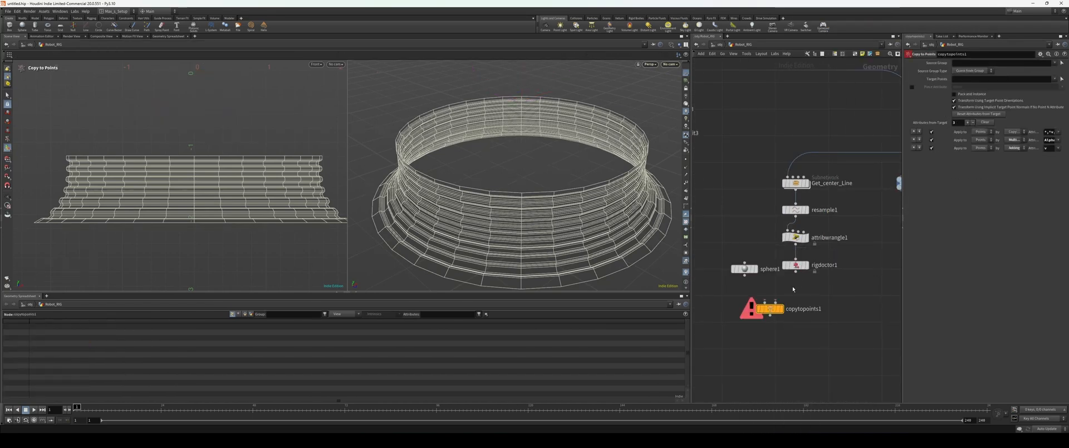
drag(795, 271, 775, 302)
- Reduce the sphere's uniform scale so that each spine point carries a small marker
scroll(815, 296, down, 1)
middle_drag(817, 295, 805, 306)
click(734, 280)
middle_drag(963, 102, 963, 115)
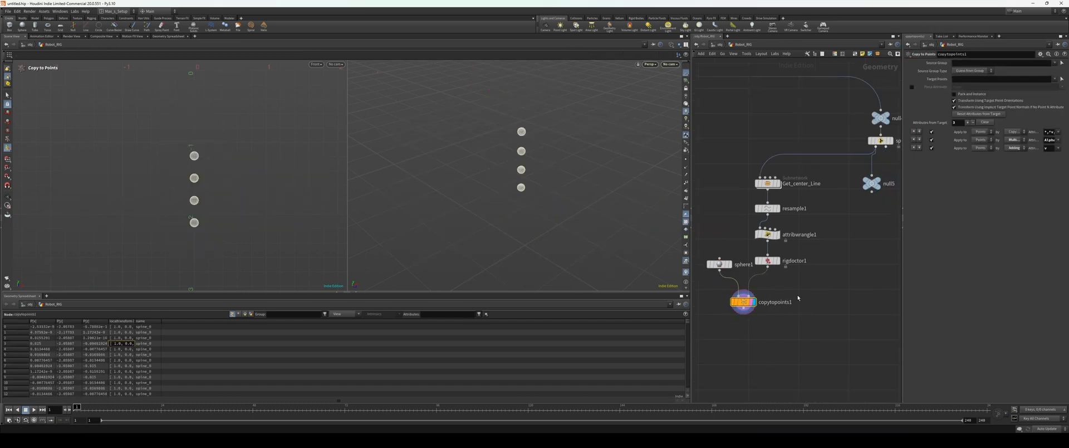
- Display null5 with the copied spheres as a template and frame them closely in the front view
click(871, 181)
scroll(211, 167, up, 4)
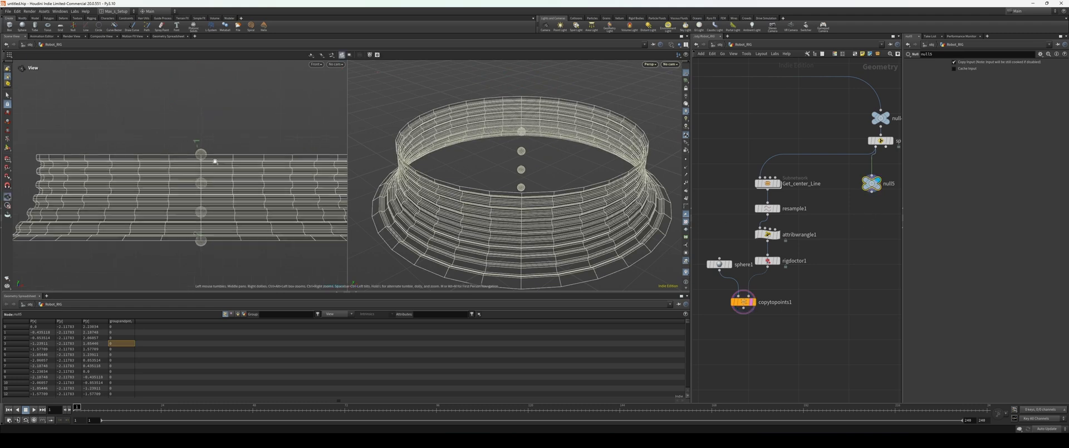
scroll(209, 162, down, 2)
scroll(201, 162, up, 4)
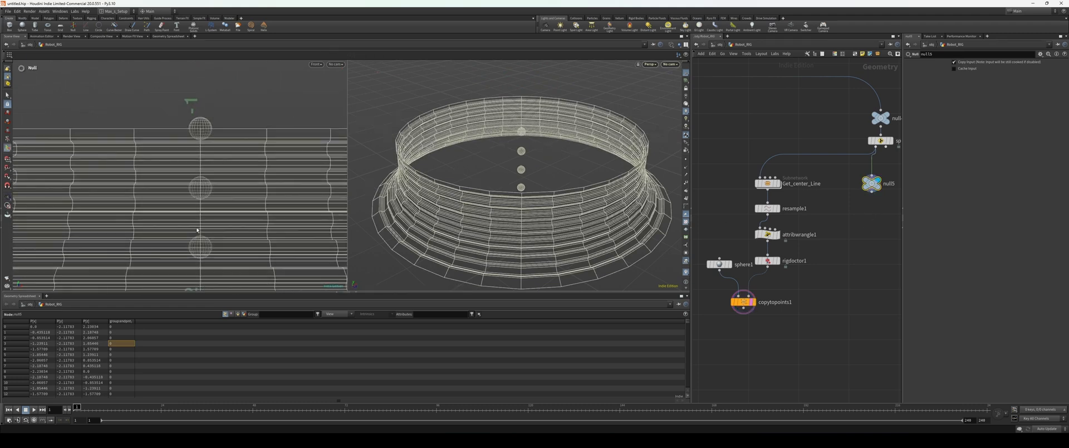
alt+middle_drag(201, 166, 201, 133)
middle_drag(860, 236, 848, 233)
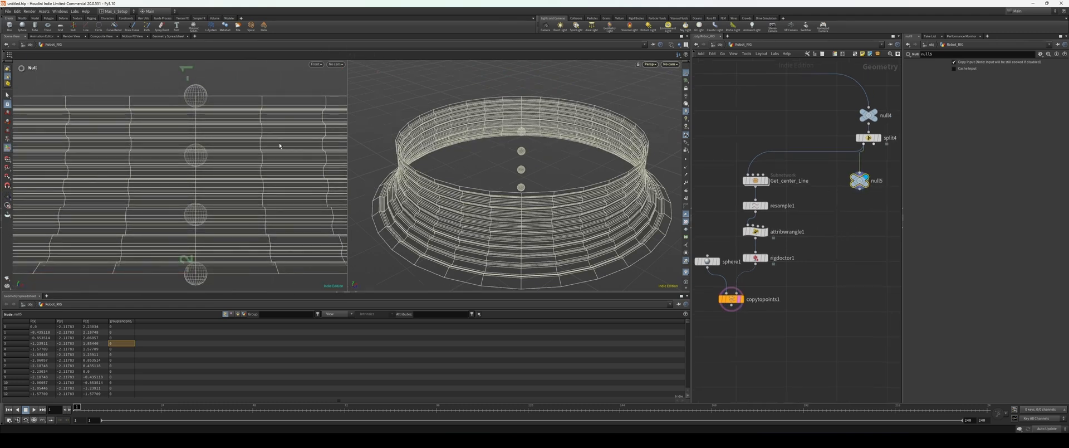
alt+middle_drag(195, 117, 201, 136)
scroll(210, 118, up, 3)
- Select the accordion's horizontal edge loops level with the top two marker spheres
key(s)
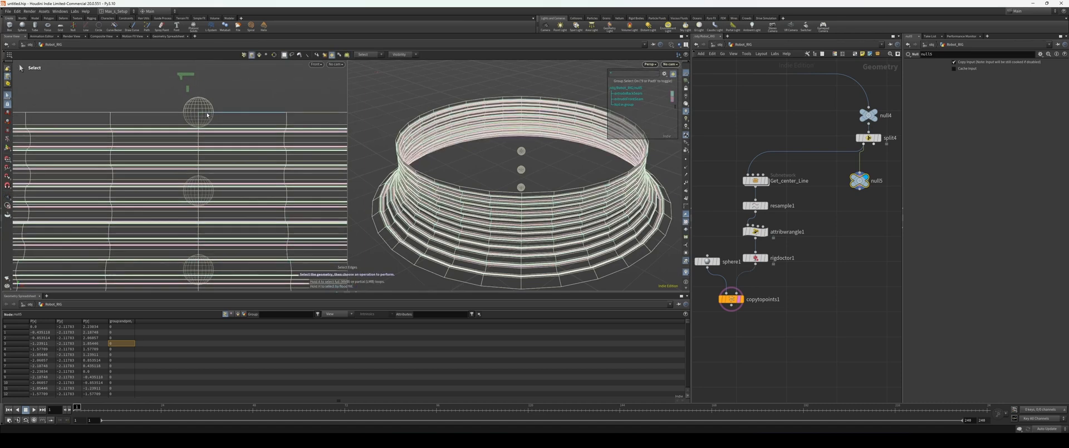
key(a)
middle_click(212, 115)
alt+middle_drag(254, 104, 267, 97)
scroll(214, 182, up, 4)
key(s)
key(a)
shift+middle_click(209, 184)
- Add the edge loops level with the lower two marker spheres to the selection
alt+middle_drag(207, 251, 205, 172)
scroll(215, 223, up, 1)
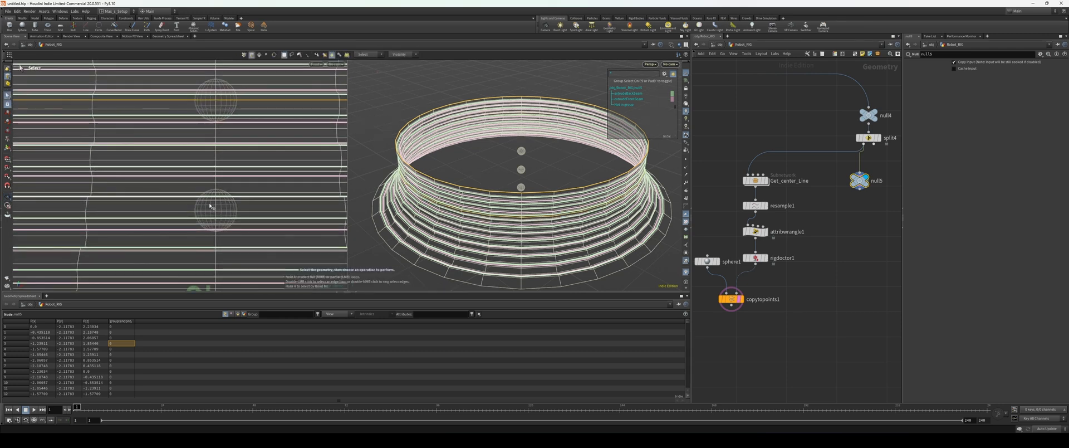
key(a)
shift+middle_click(207, 214)
alt+middle_drag(212, 225, 199, 106)
shift+middle_click(223, 207)
- Convert the four selected accordion edge loops into curves with Labs Edge Group To Curve
scroll(223, 212, down, 6)
alt+drag(519, 214, 521, 174)
scroll(521, 174, down, 1)
key(Tab)
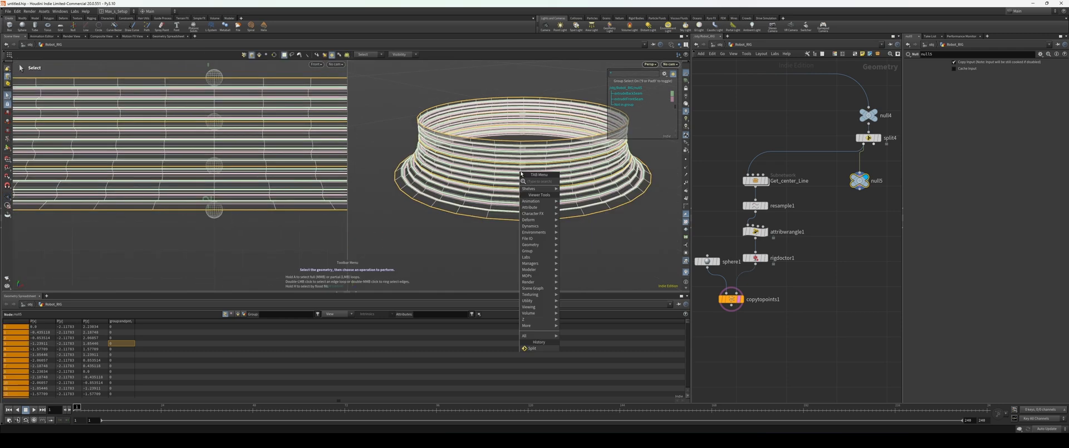
text(edget)
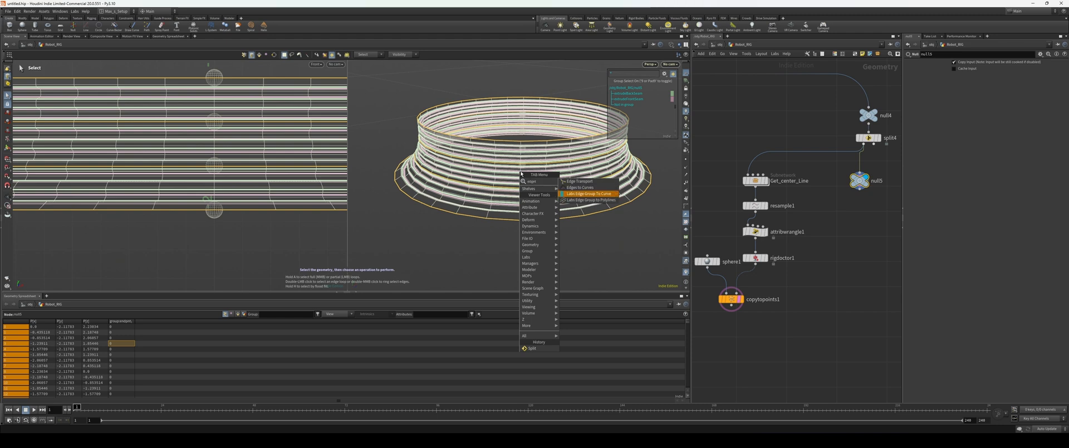
key(Return)
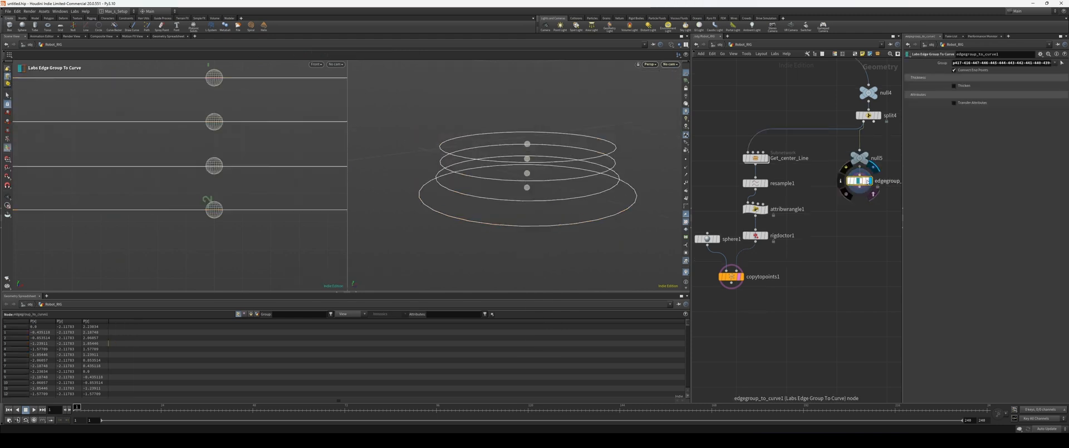
- Examine the extracted ring curves against the spine markers, and review the joint names on rigdoctor1
alt+drag(482, 179, 539, 198)
alt+middle_drag(540, 198, 550, 173)
scroll(542, 196, up, 3)
scroll(437, 179, up, 4)
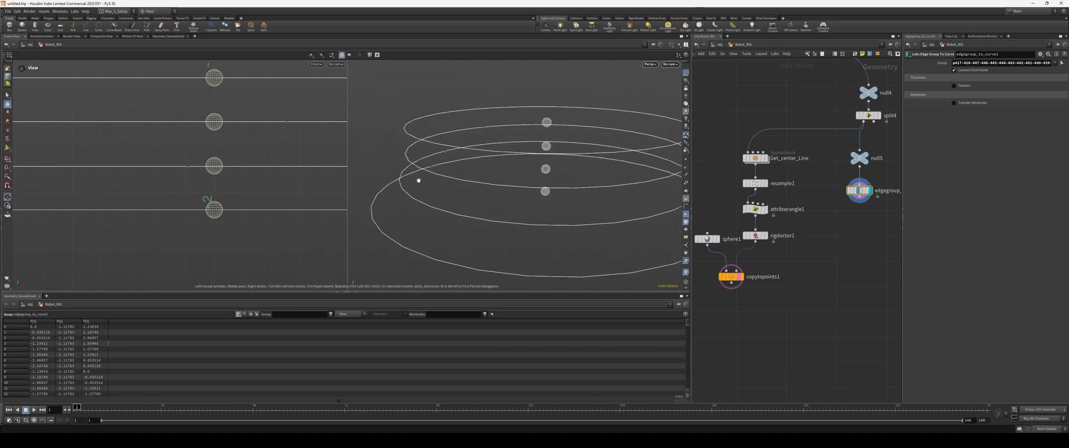
scroll(496, 169, down, 3)
alt+drag(499, 172, 519, 166)
alt+middle_drag(518, 166, 488, 182)
scroll(473, 186, down, 2)
alt+drag(458, 189, 492, 194)
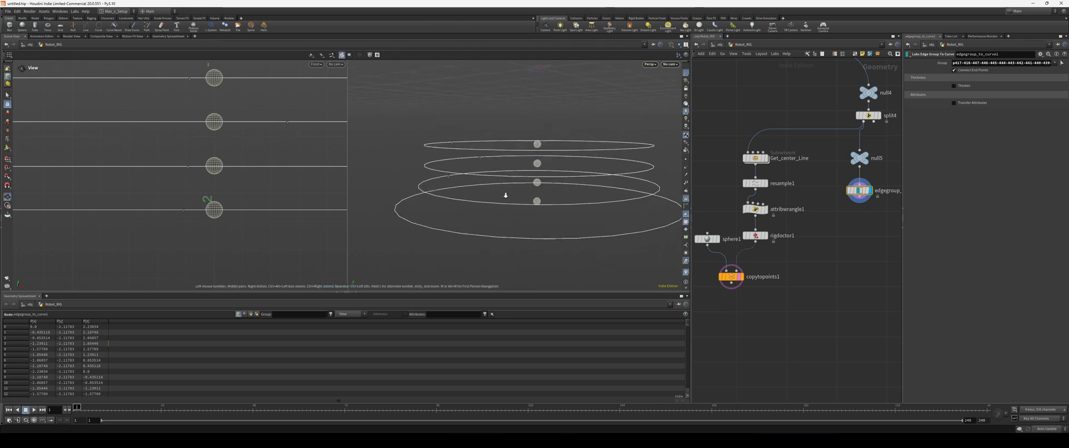
scroll(497, 195, up, 2)
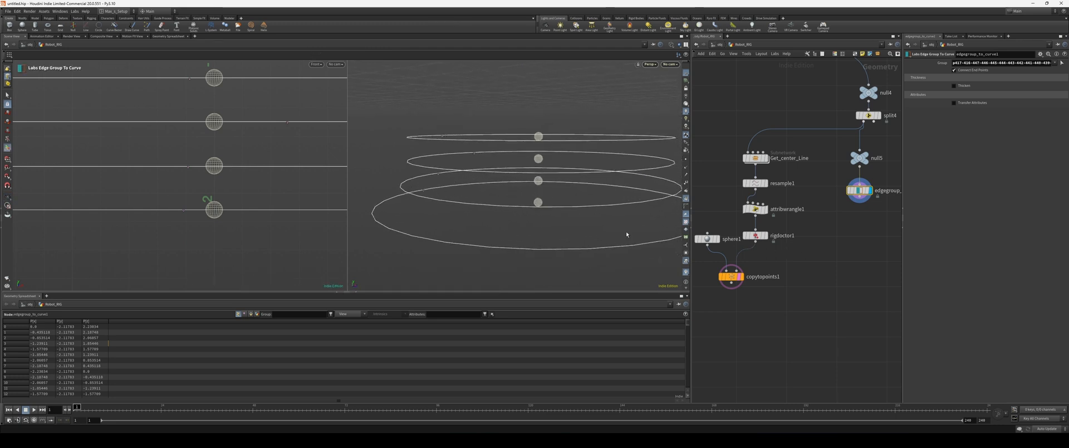
click(763, 235)
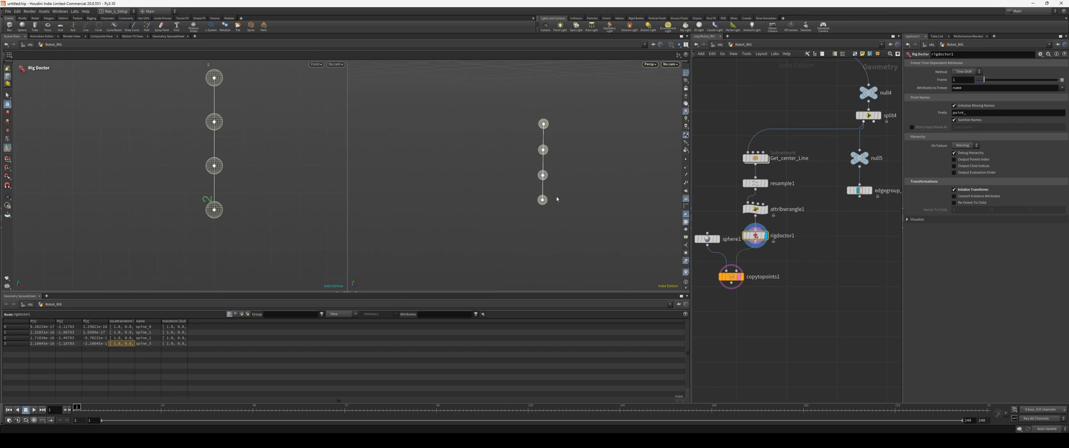
- Append a Sort node to the edge-group-to-curve node and sort the primitives by Y
click(869, 190)
key(Tab)
key(Return)
click(824, 238)
click(969, 113)
click(971, 139)
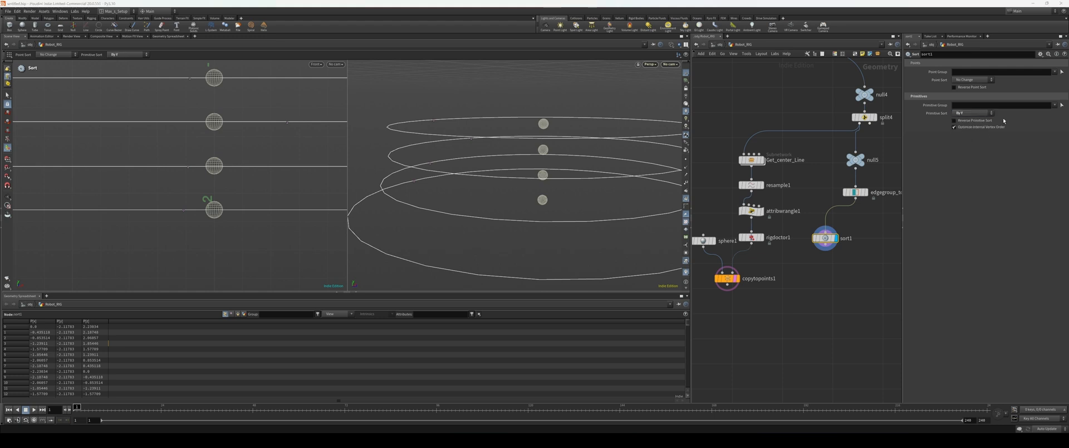
scroll(431, 186, up, 2)
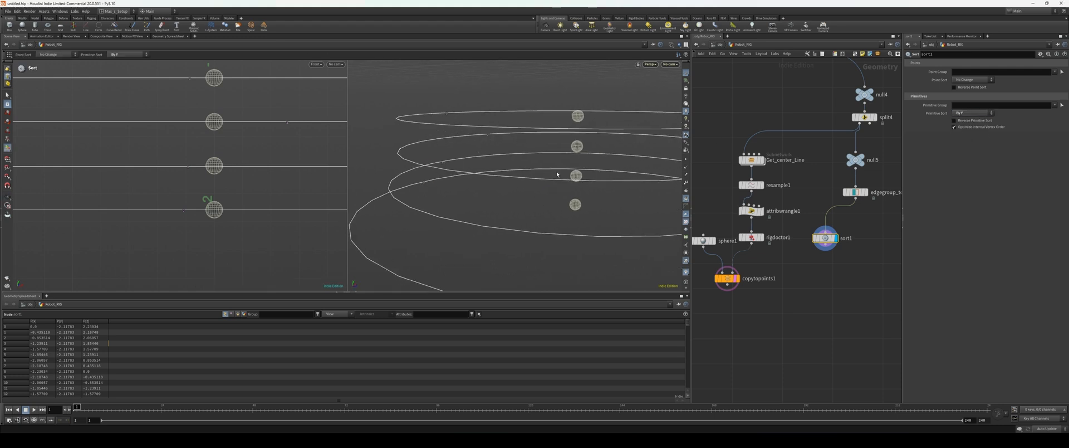
scroll(551, 174, down, 1)
- Align null5, edgegroup_to_curve1 and sort1 in a tidy vertical column
drag(863, 256, 827, 166)
key(l)
click(801, 173)
scroll(554, 208, down, 1)
alt+drag(554, 207, 432, 193)
mouse_move(462, 146)
alt+mouse_down()
mouse_move(492, 183)
mouse_move(453, 158)
alt+mouse_up()
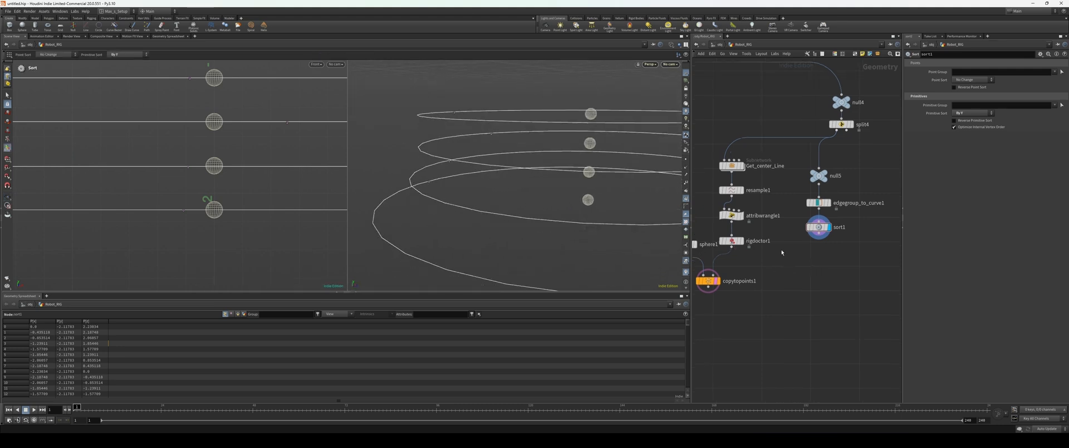
- Duplicate the spine naming wrangle, place the copy under sort1 and rename it prim_name
alt+drag(735, 217, 795, 271)
drag(819, 238, 811, 267)
click(802, 269)
click(835, 267)
text(prim_name)
key(Return)
key(Escape)
drag(546, 186, 465, 180)
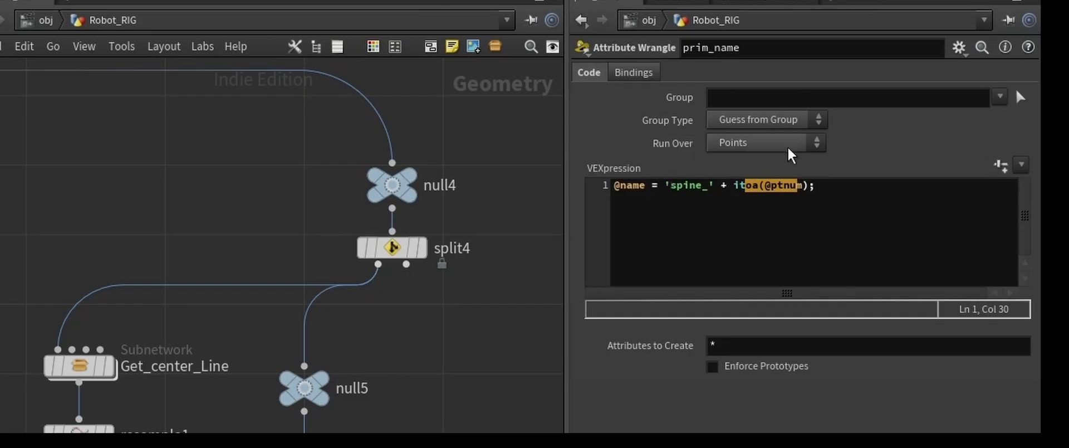
click(791, 153)
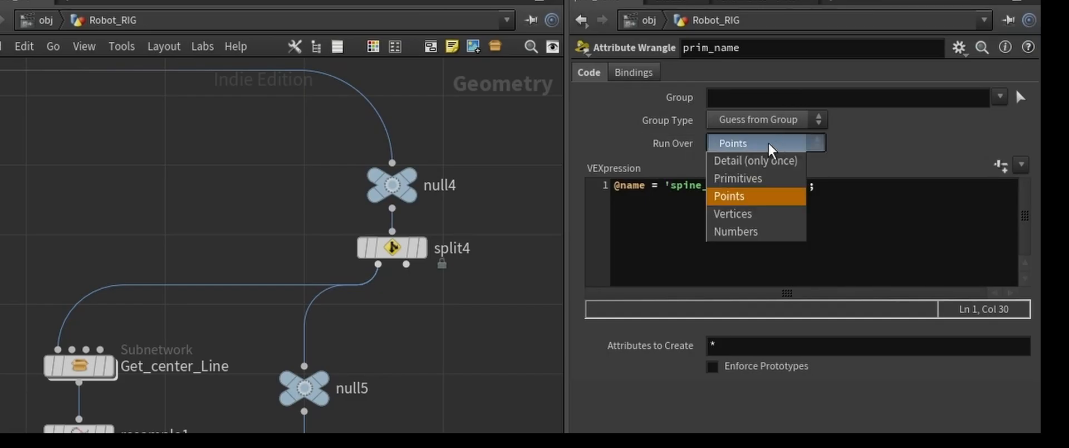
click(760, 179)
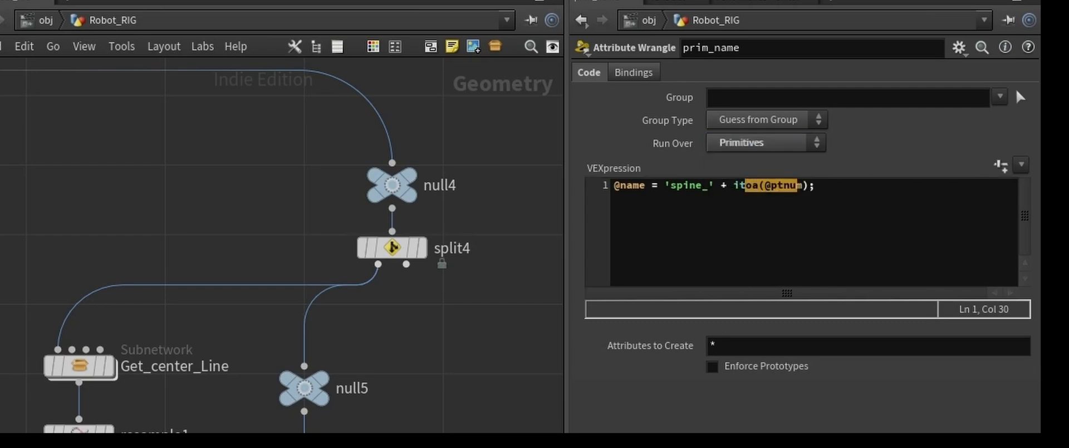
click(792, 185)
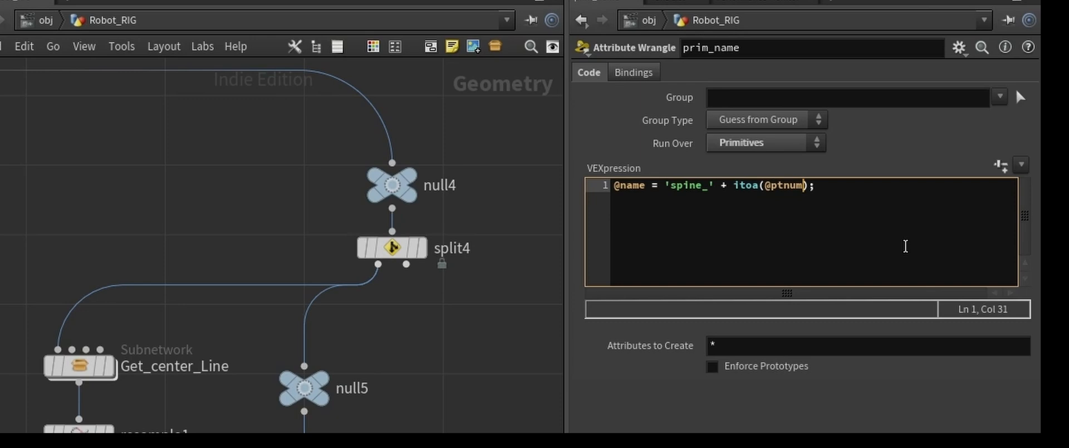
key(BackSpace)
key(BackSpace)
key(BackSpace)
text(imnu)
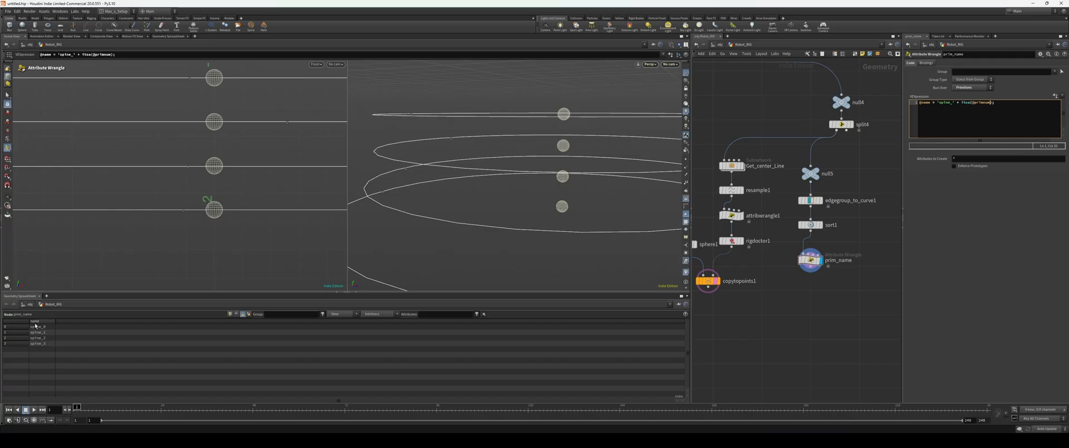
drag(41, 327, 44, 345)
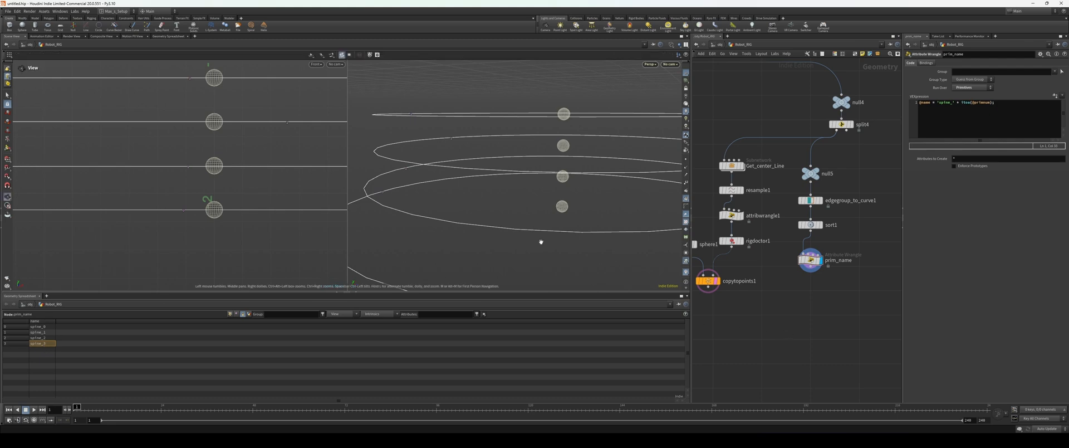
- Align the null5-to-prim_name column and display the output of prim_name
scroll(538, 256, down, 3)
middle_drag(790, 278, 803, 277)
drag(810, 279, 824, 167)
key(l)
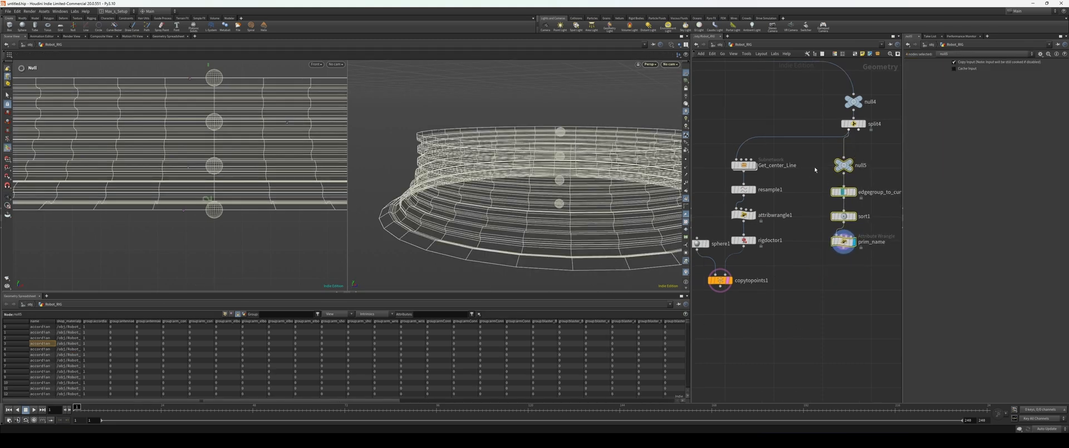
click(824, 166)
click(752, 240)
click(852, 242)
- Add a Pack node below prim_name, connect it to the wrangle's output and display it
middle_drag(820, 283, 825, 262)
key(Tab)
text(pack)
key(Return)
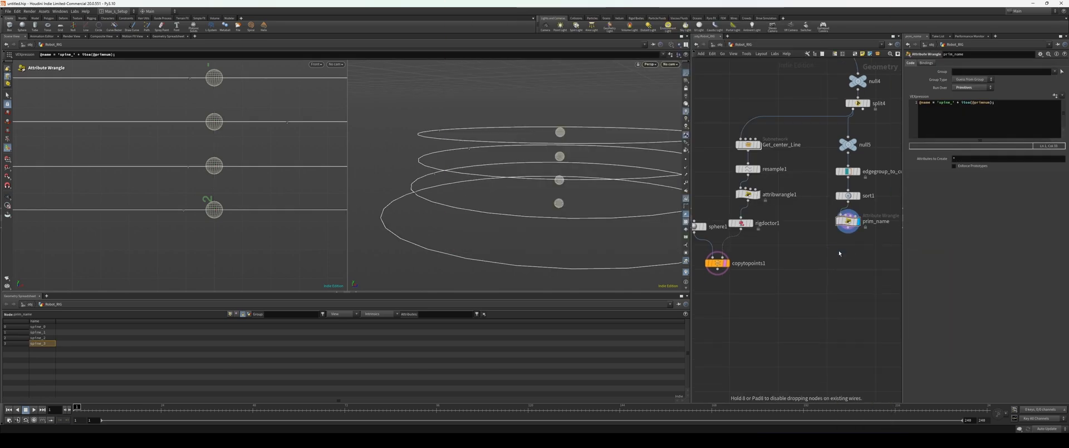
click(839, 252)
click(849, 251)
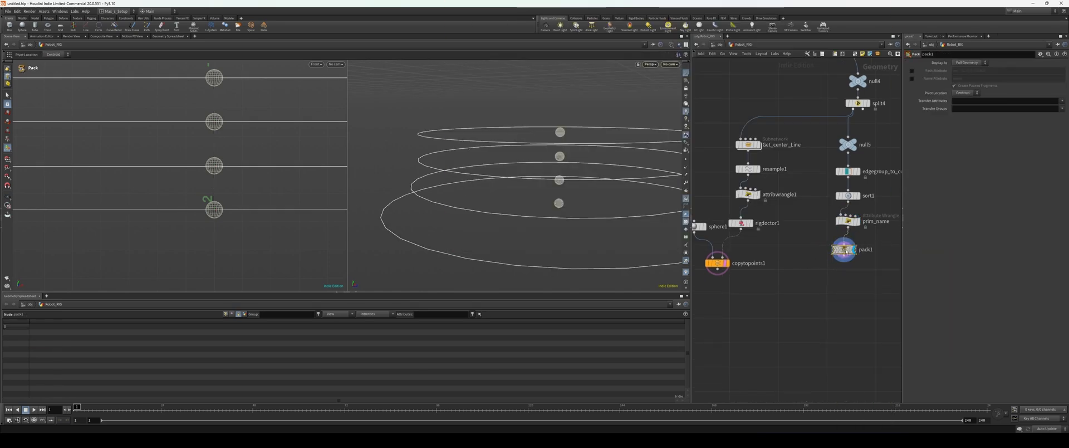
drag(839, 251, 845, 250)
- Enable the Pack node's name attribute and set it to name
middle_drag(809, 269, 784, 276)
click(911, 79)
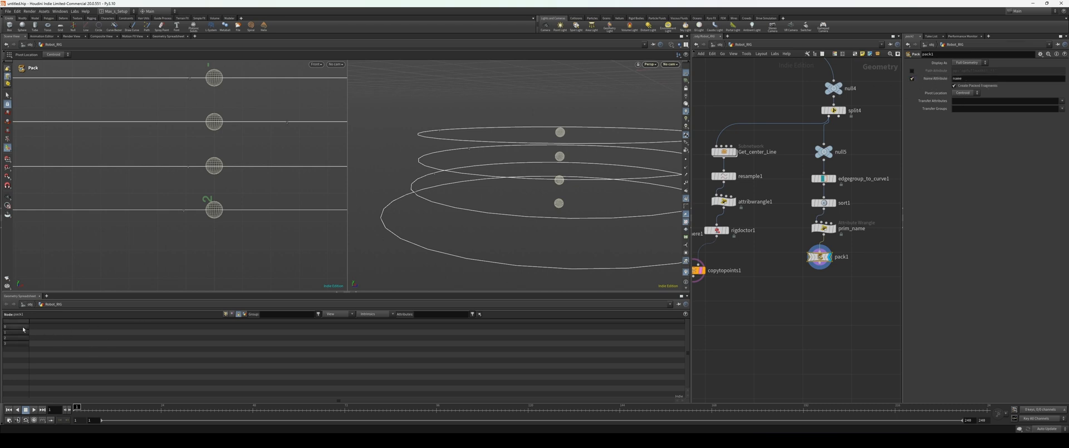
click(1037, 100)
text(name)
key(Return)
- Add an Attach Capture Geo node below the skeleton and ring-curve branches
middle_drag(836, 311, 828, 307)
drag(856, 302, 830, 235)
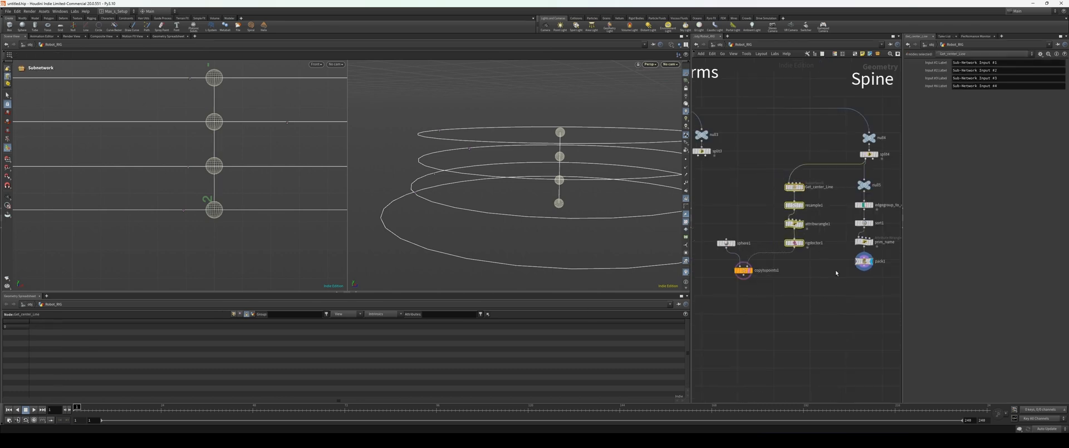
middle_drag(835, 270, 809, 268)
key(Tab)
text(attachca)
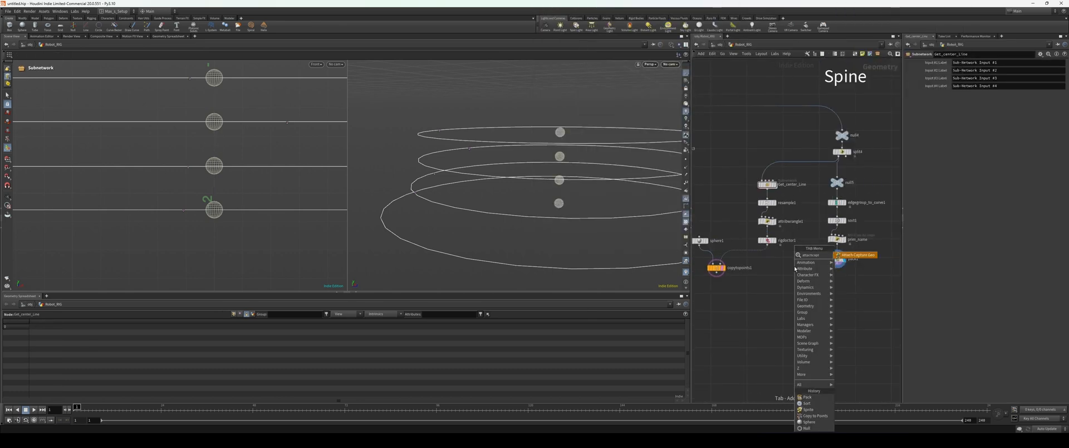
key(Return)
click(795, 267)
scroll(792, 297, up, 2)
drag(793, 252, 789, 300)
- Append a Null to rigdoctor1 and rename it skeleton
middle_drag(821, 270, 813, 275)
click(748, 223)
key(Tab)
text(null)
key(Return)
click(753, 239)
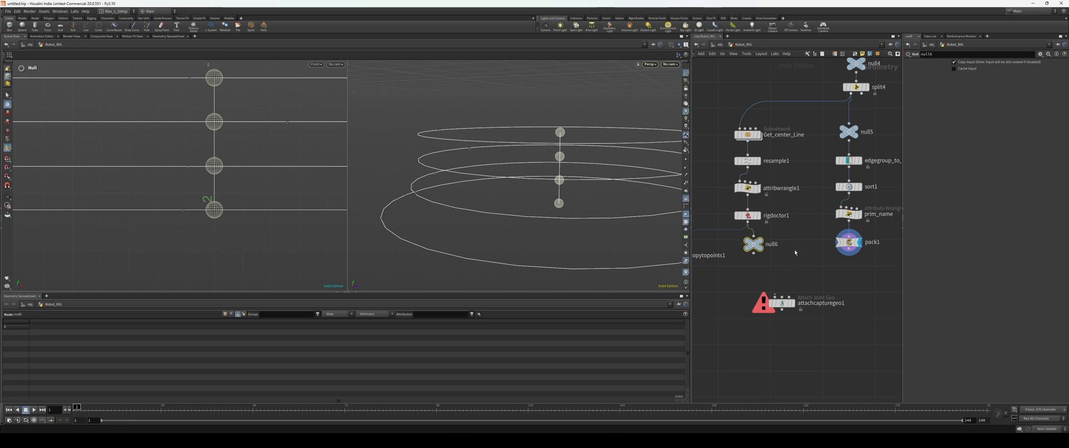
click(762, 245)
click(769, 244)
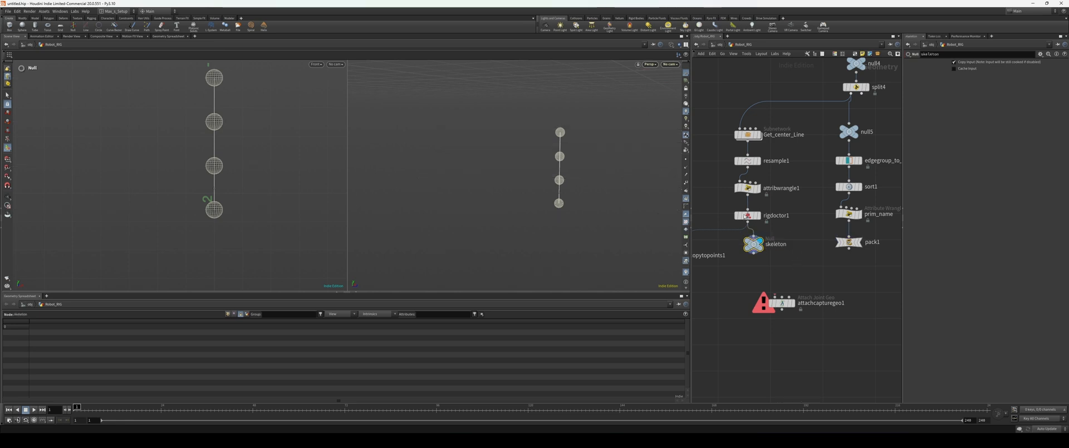
- Connect skeleton to the first input and pack1 to the second input of attachcapturegeo1, and hide the marker spheres
middle_drag(780, 271, 779, 257)
drag(784, 297, 784, 310)
drag(752, 240, 764, 289)
middle_drag(753, 302, 766, 298)
click(696, 236)
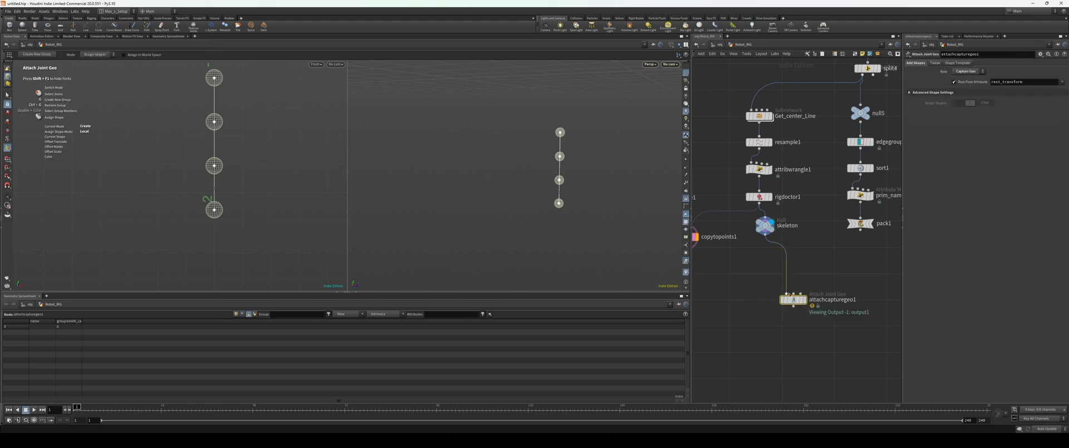
middle_drag(730, 258, 740, 262)
middle_drag(804, 297, 791, 299)
drag(857, 234, 789, 291)
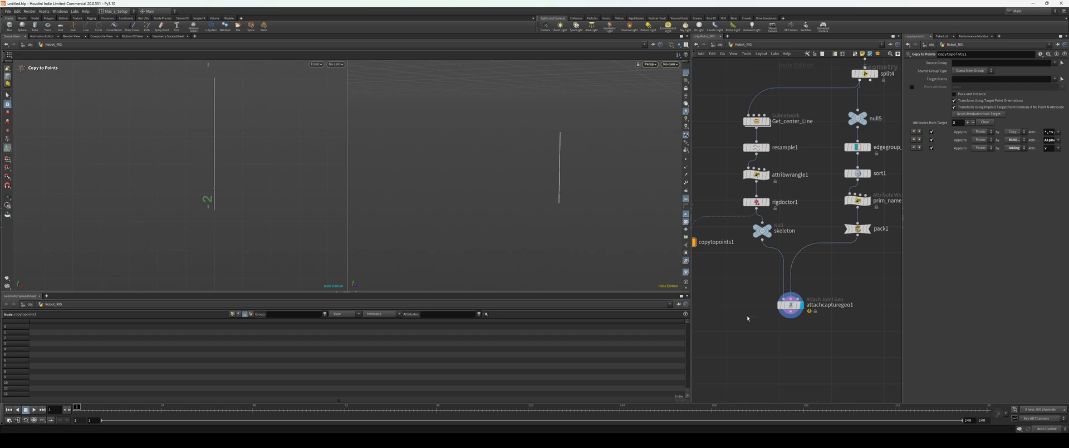
- Create four shape assignments on attachcapturegeo1 and assign the spine_0 shape to the spine_0 joint
click(790, 304)
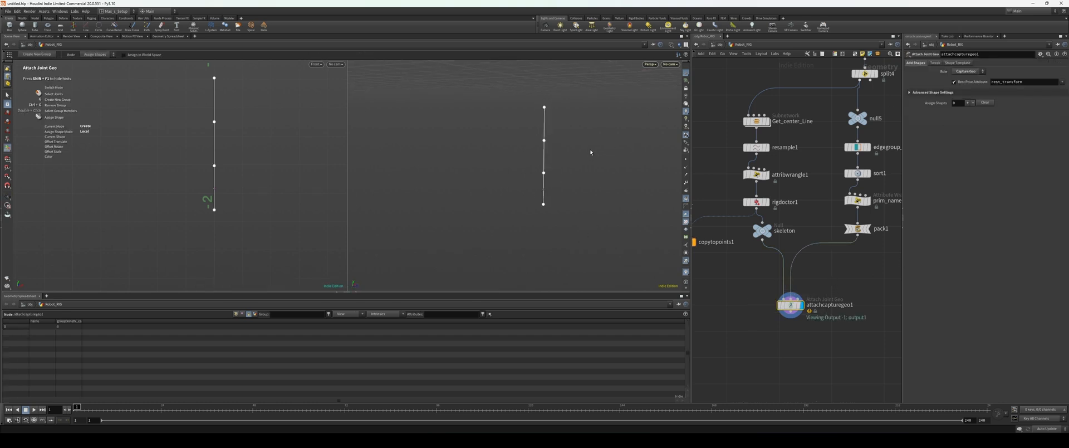
click(968, 103)
click(968, 102)
click(967, 103)
click(968, 103)
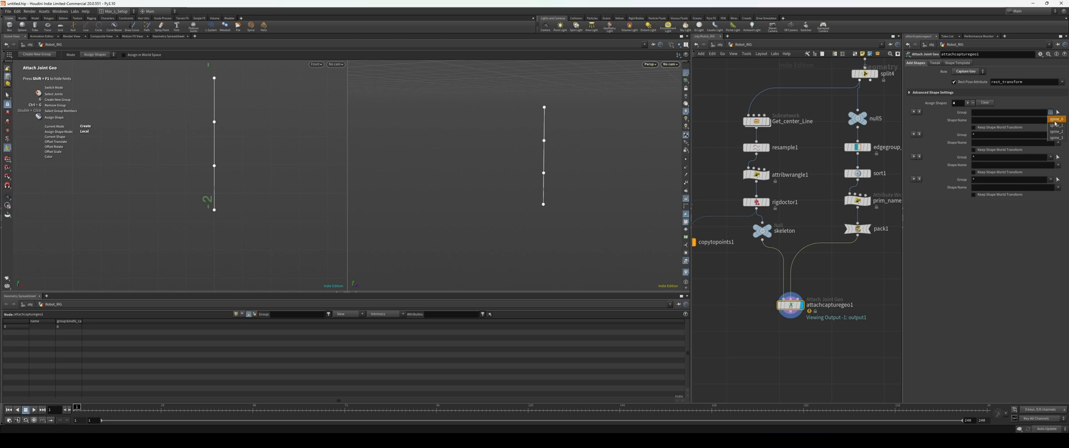
click(1055, 119)
click(1058, 120)
click(1052, 122)
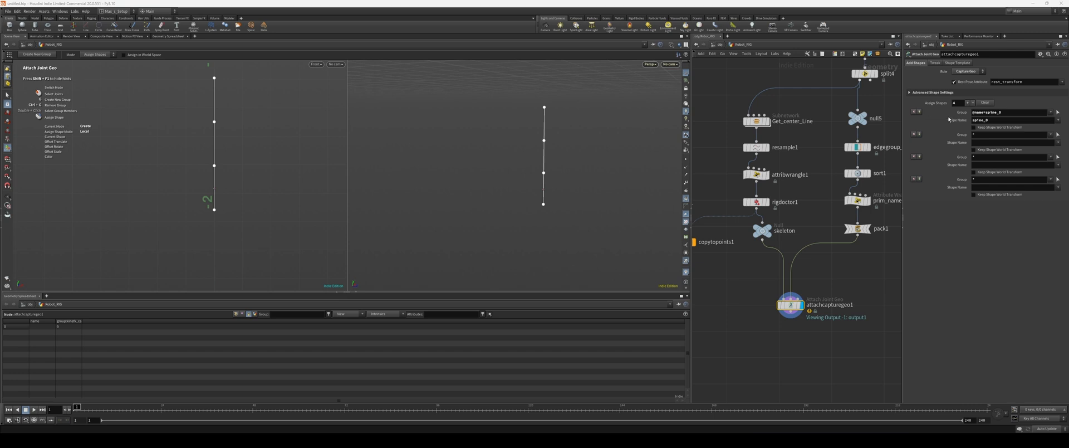
- Assign the spine_1 and spine_2 shapes to their matching joints in the second and third entries
click(1050, 134)
click(1052, 147)
click(1058, 142)
click(1050, 156)
click(1052, 170)
click(1057, 164)
click(1052, 181)
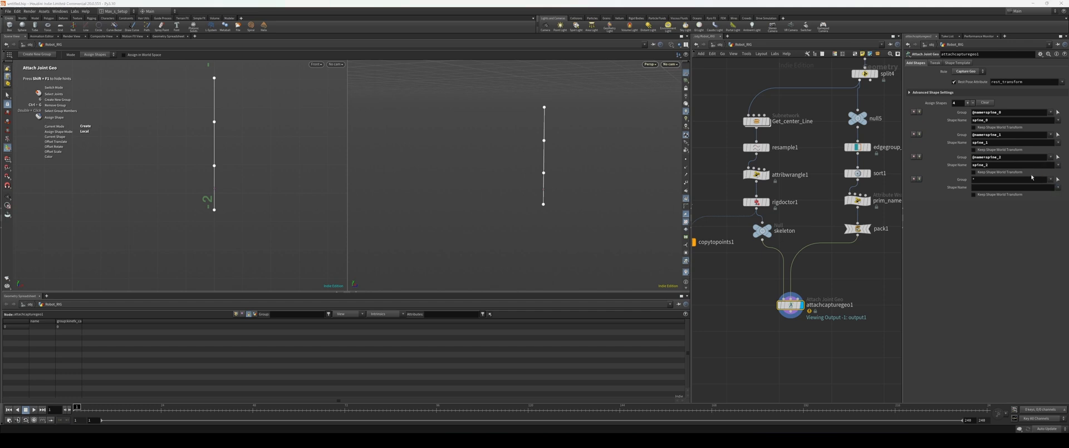
- Assign the spine_3 shape to the spine_3 joint in the fourth entry and check the attached rings
click(1050, 179)
click(1052, 192)
click(1057, 187)
click(1052, 209)
alt+right_drag(602, 184, 535, 160)
mouse_move(552, 192)
alt+mouse_down()
mouse_move(541, 172)
mouse_move(540, 183)
alt+mouse_up()
alt+right_drag(539, 184, 514, 189)
alt+drag(513, 189, 548, 178)
- Enable Keep Shape World Transform for all four shape assignments
click(972, 127)
click(973, 150)
click(973, 172)
click(973, 194)
alt+drag(517, 179, 582, 167)
- Delete the sphere and copy-to-points marker nodes, and align the skeleton null beneath rigdoctor1
middle_drag(728, 277, 760, 280)
drag(758, 271, 693, 197)
key(Delete)
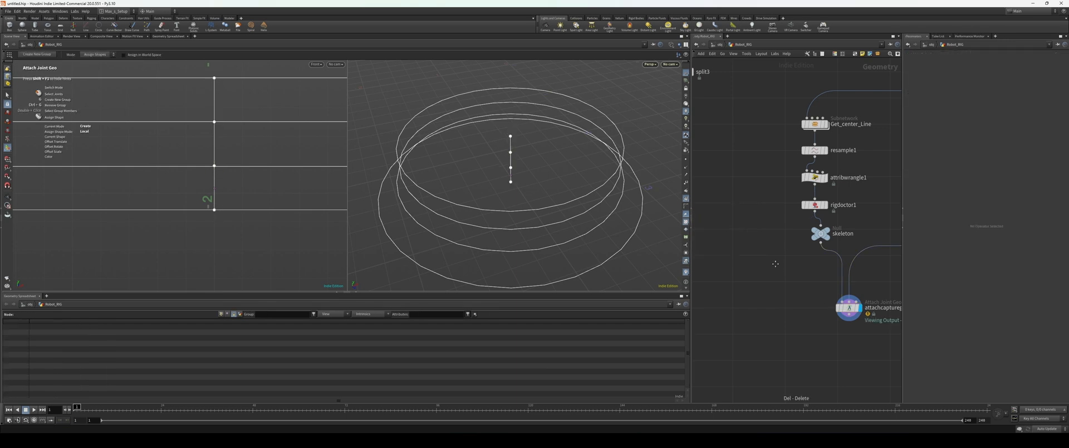
middle_drag(787, 266, 741, 260)
drag(773, 228, 767, 223)
click(774, 220)
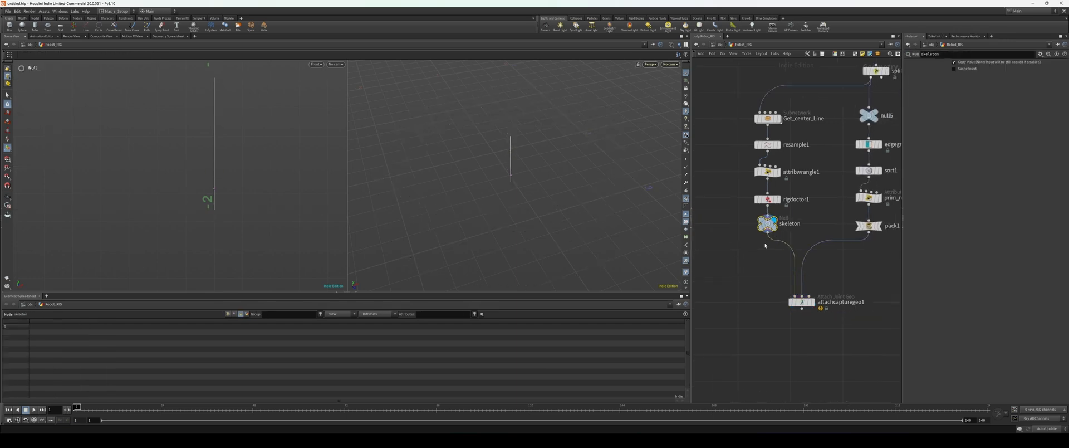
middle_drag(753, 305, 741, 308)
click(797, 301)
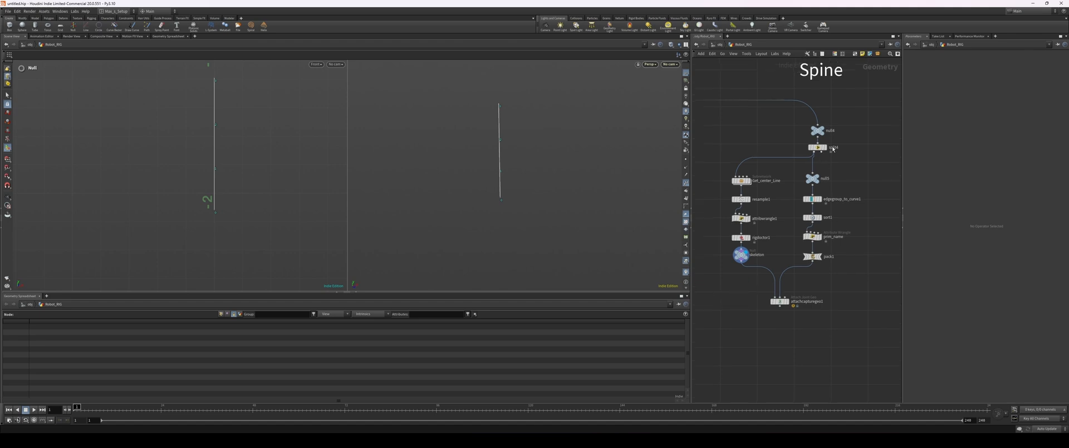
- Display the accordion from split4 in wireframe with the number labels turned off and frame it in perspective
click(817, 148)
click(826, 148)
scroll(558, 193, down, 5)
mouse_move(558, 193)
alt+mouse_down()
mouse_move(517, 186)
mouse_move(558, 179)
alt+mouse_up()
scroll(557, 184, up, 2)
key(shift+w)
key(shift+w)
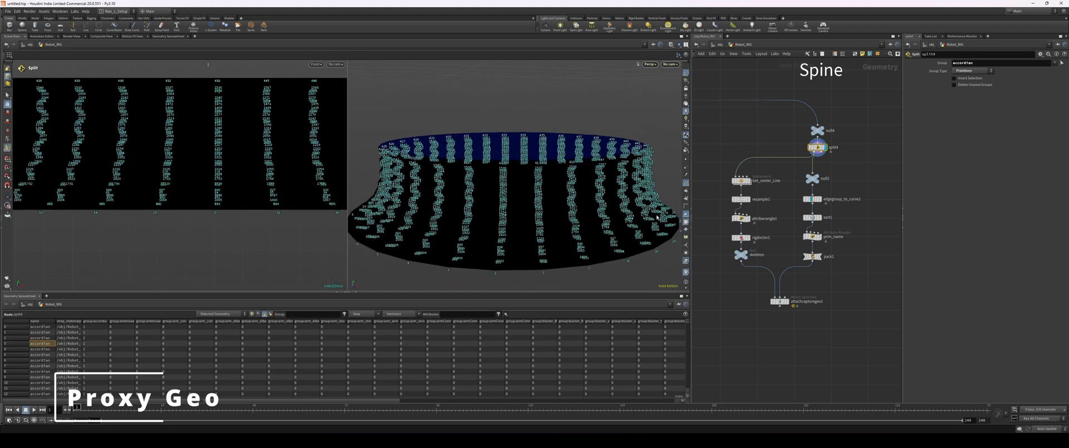
alt+drag(624, 238, 581, 245)
click(685, 183)
alt+drag(621, 180, 522, 196)
key(shift+w)
scroll(579, 200, up, 2)
alt+middle_drag(522, 197, 561, 181)
mouse_move(561, 181)
alt+right_down()
mouse_move(537, 181)
mouse_move(550, 186)
alt+right_up()
middle_drag(699, 286, 714, 281)
alt+middle_drag(628, 252, 613, 243)
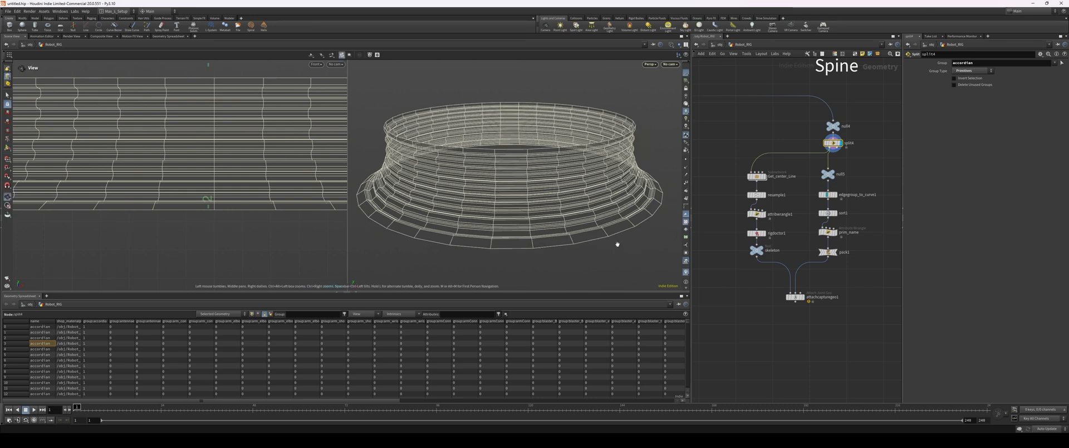
- Display resample1's spine line with the split4 accordion templated behind it as a reference
alt+drag(613, 243, 572, 241)
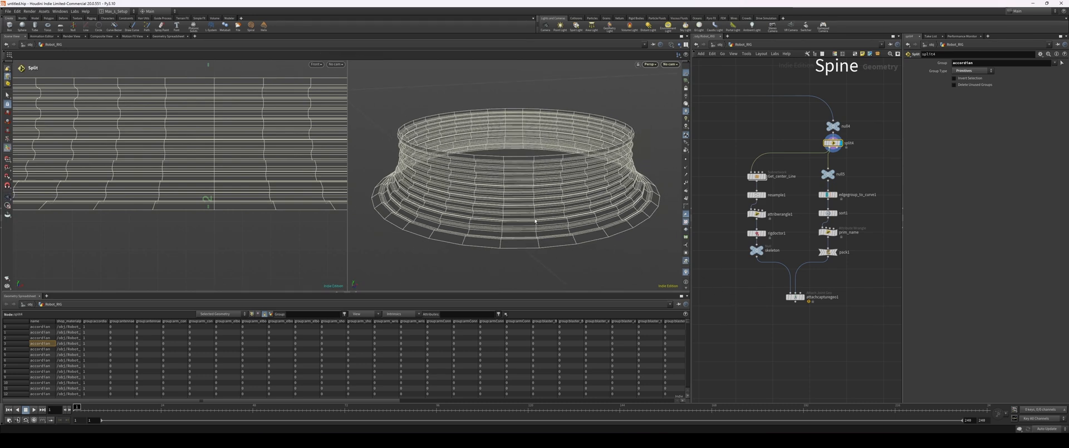
alt+right_drag(578, 241, 590, 244)
middle_drag(699, 265, 705, 264)
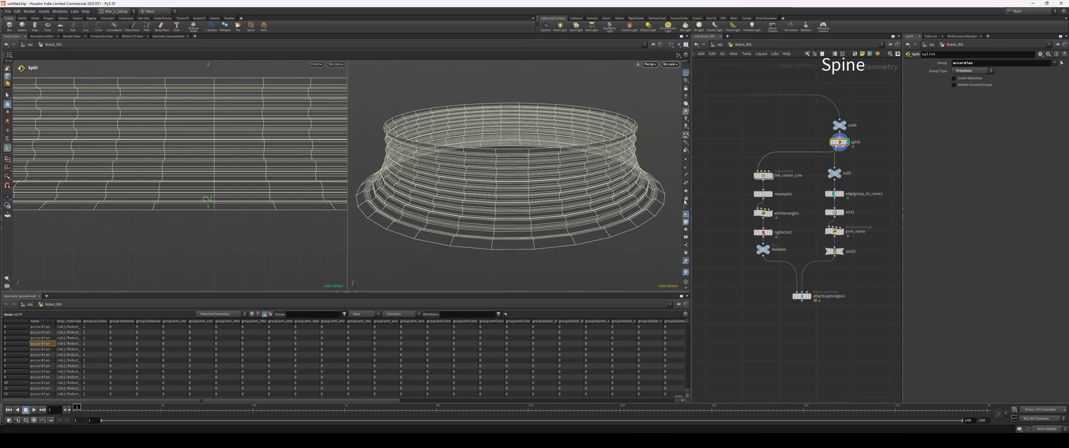
click(771, 194)
key(Return)
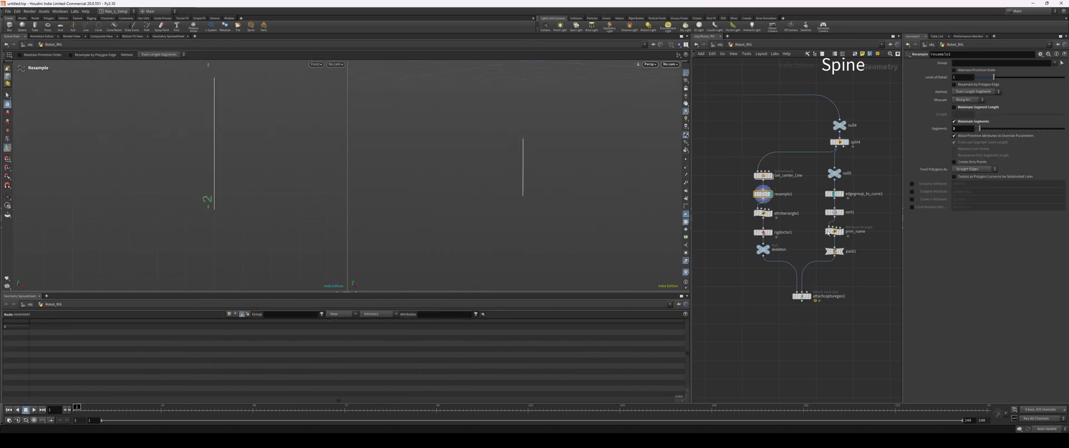
click(841, 143)
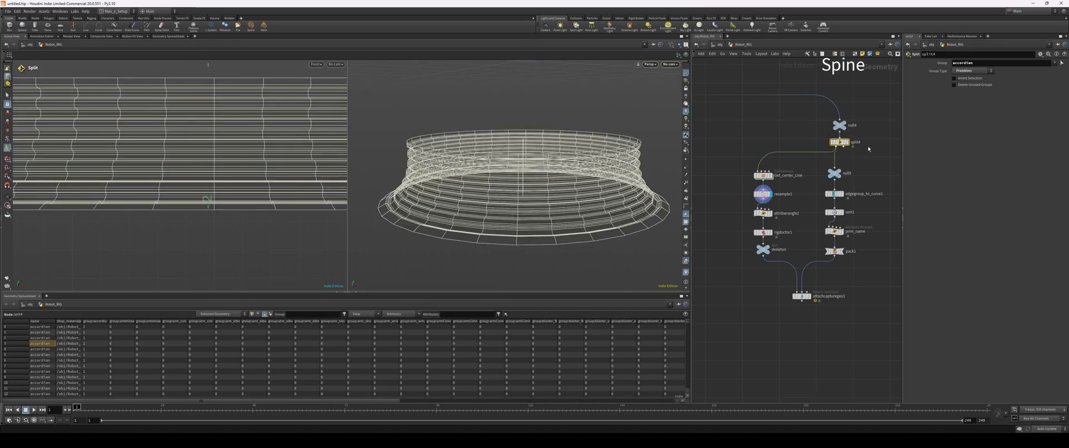
click(735, 305)
alt+drag(583, 180, 585, 212)
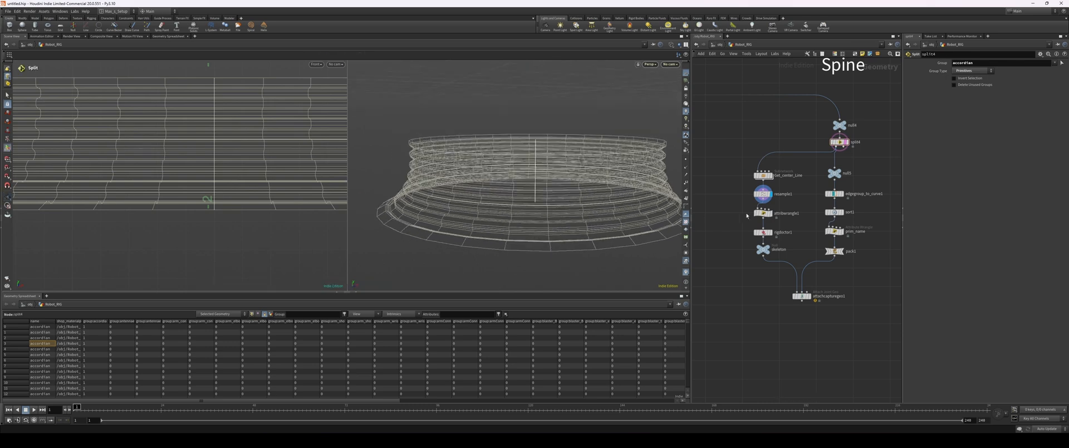
alt+middle_drag(656, 212, 649, 209)
- Branch a new Resample node off resample1 and switch it from Maximum Segment Length to Maximum Segments
middle_drag(746, 206, 754, 198)
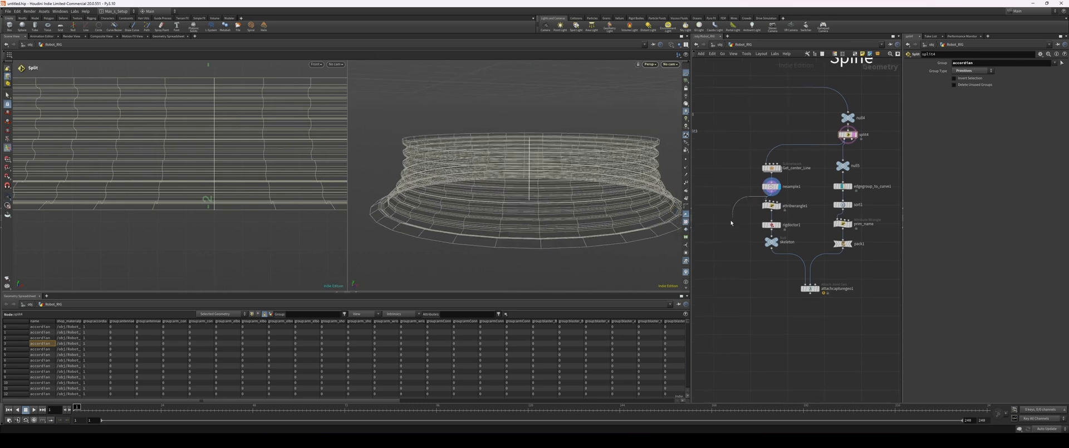
key(Tab)
text(resample)
key(Return)
click(705, 218)
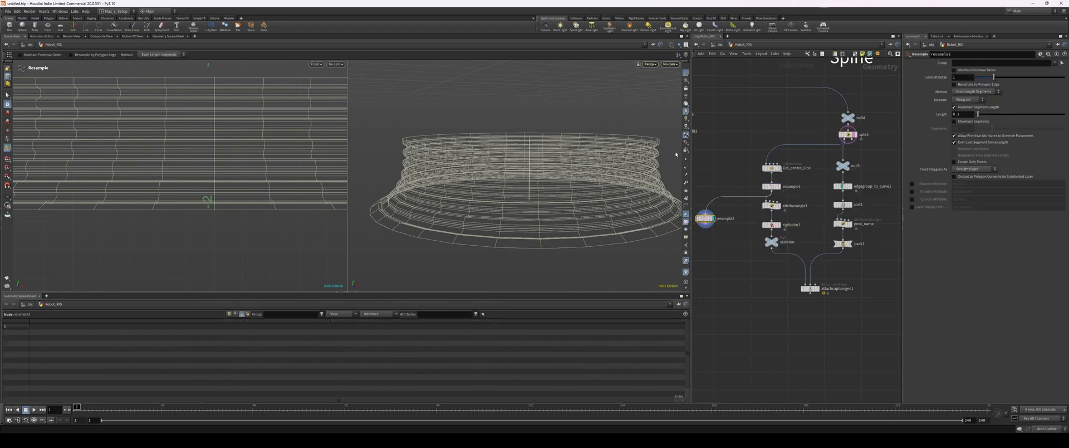
scroll(654, 158, up, 3)
click(954, 107)
click(954, 121)
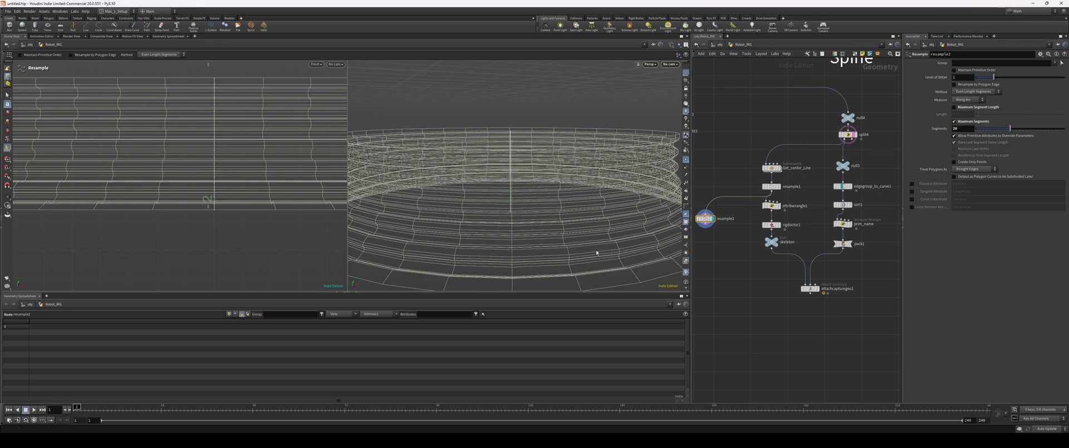
scroll(589, 245, down, 4)
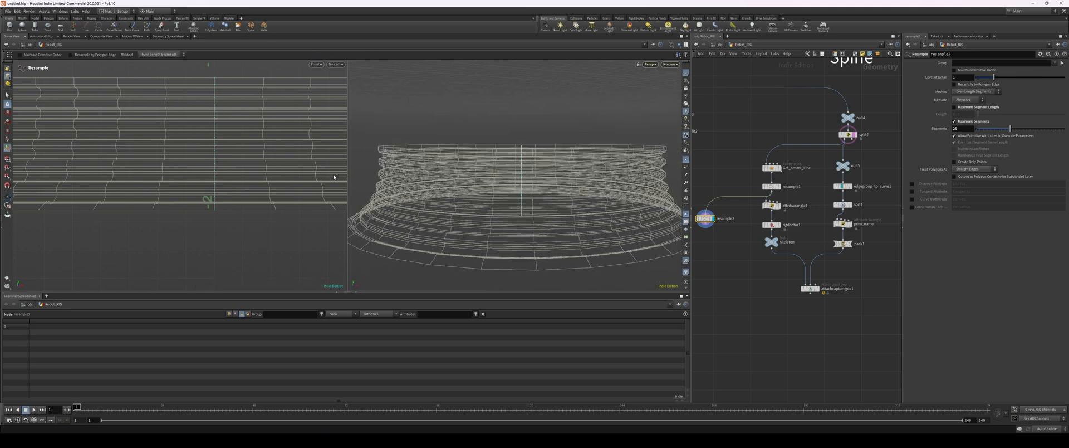
- Add a Sweep node below resample2, set its surface shape to Round Tube, and increase its columns
drag(705, 219, 728, 221)
middle_drag(727, 252, 738, 238)
key(Tab)
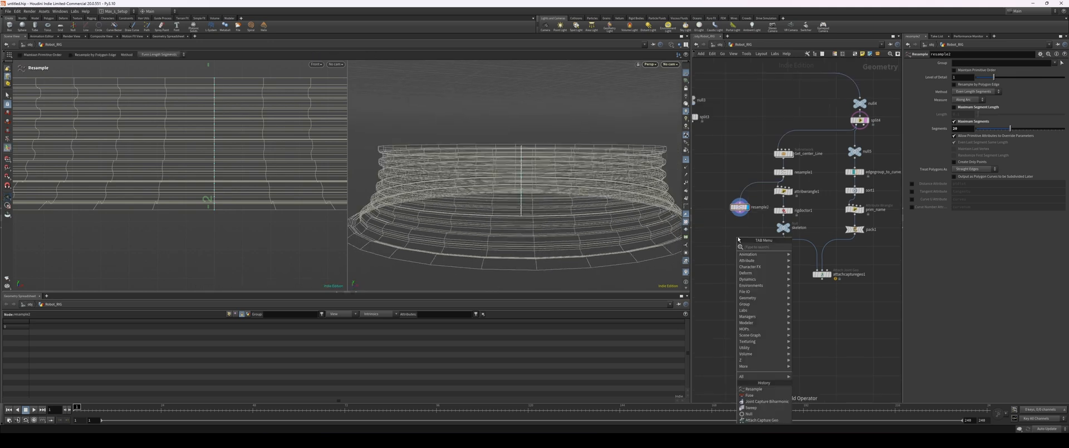
text(sweep)
key(Return)
click(737, 236)
click(981, 94)
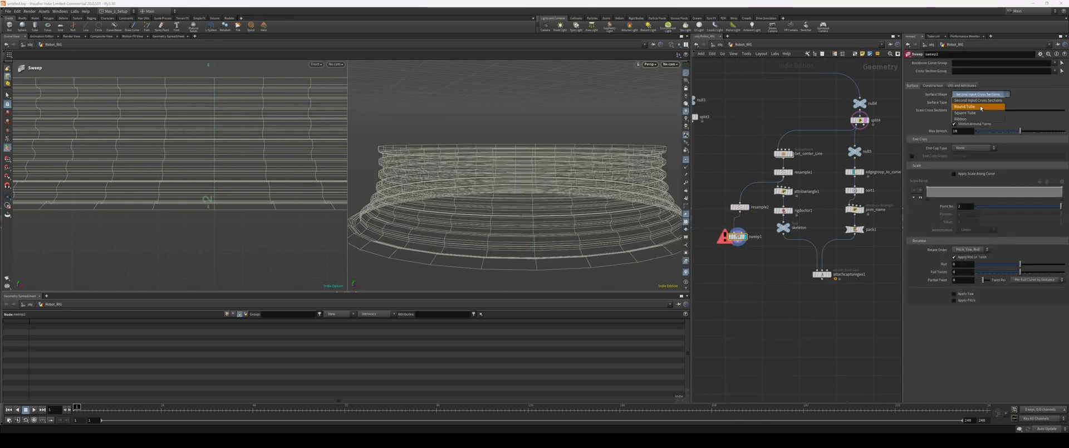
click(981, 106)
drag(1013, 112, 1042, 113)
scroll(565, 172, down, 2)
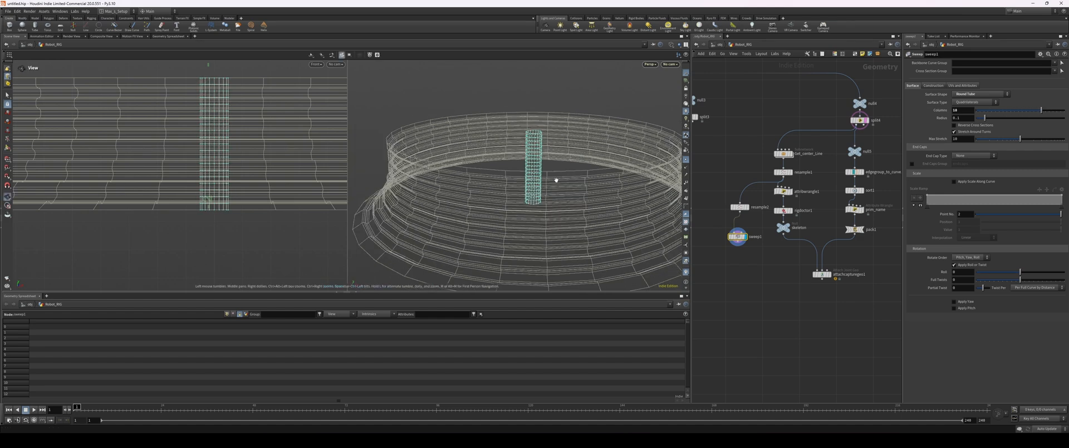
alt+middle_drag(565, 171, 558, 155)
alt+drag(558, 156, 546, 154)
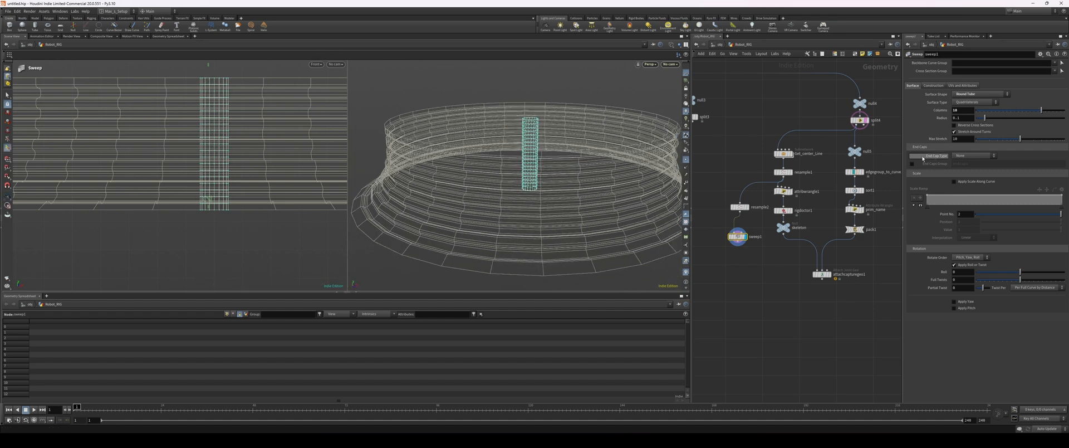
- Enable Apply Scale Along Curve on sweep1 and enlarge its radius to about 1.8 to match the accordion
click(954, 180)
drag(984, 118, 1062, 118)
scroll(180, 135, down, 4)
alt+drag(455, 132, 466, 151)
middle_drag(967, 119, 994, 119)
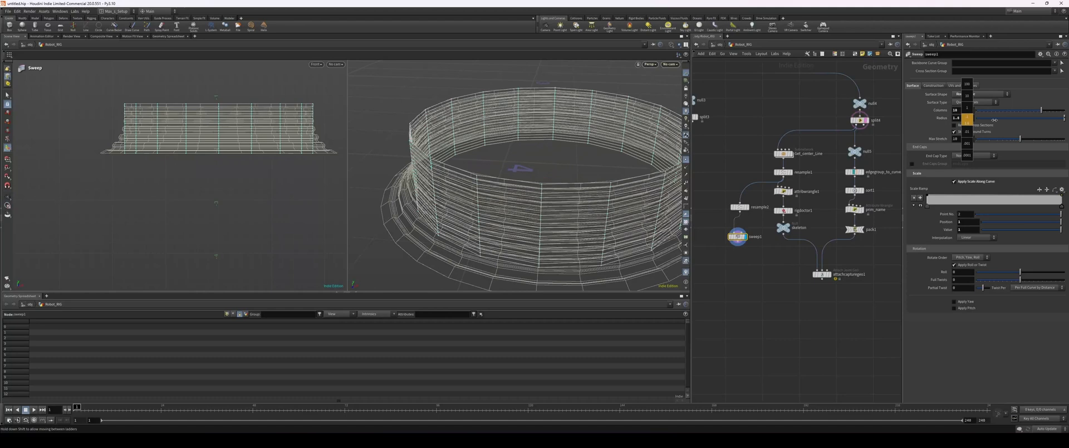
scroll(501, 169, up, 4)
mouse_move(492, 133)
alt+mouse_down()
mouse_move(501, 170)
mouse_move(502, 143)
alt+mouse_up()
key(shift+w)
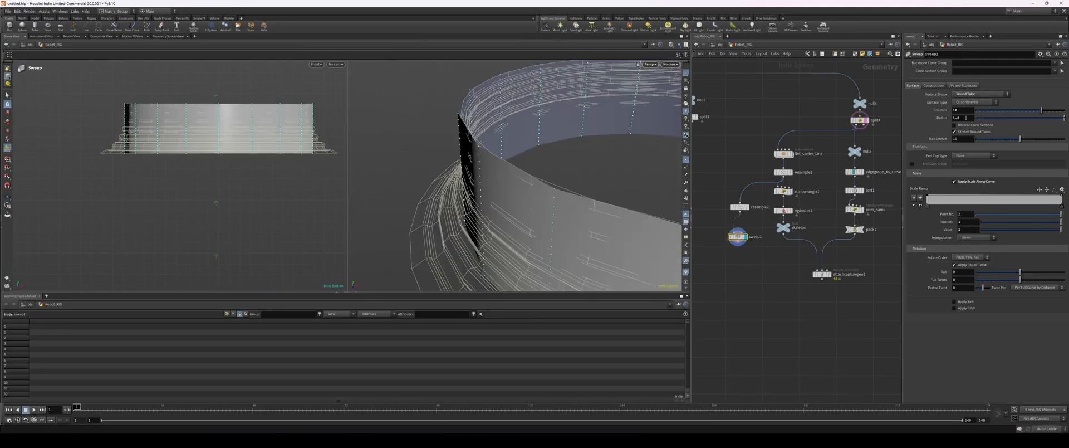
- Refine the tube's radius to about 1.78 and set its columns to 40
middle_drag(967, 118, 919, 137)
drag(1049, 111, 1066, 112)
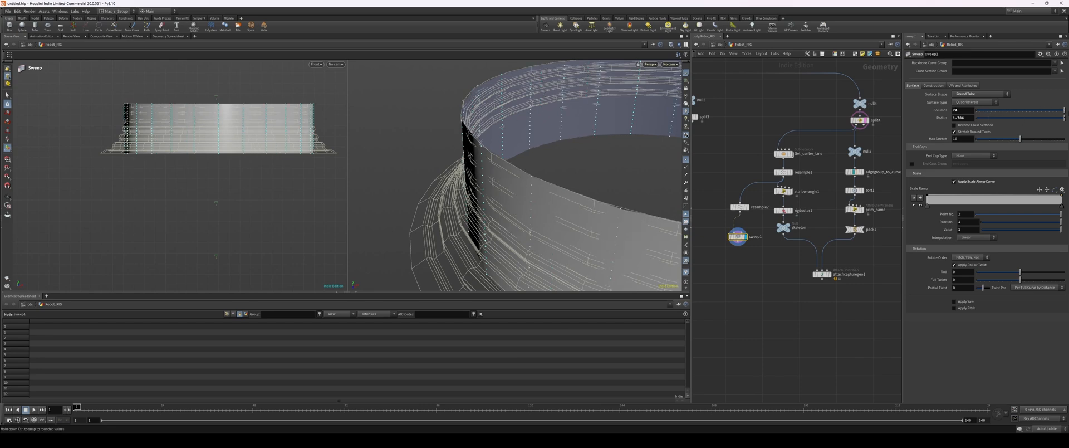
text(40)
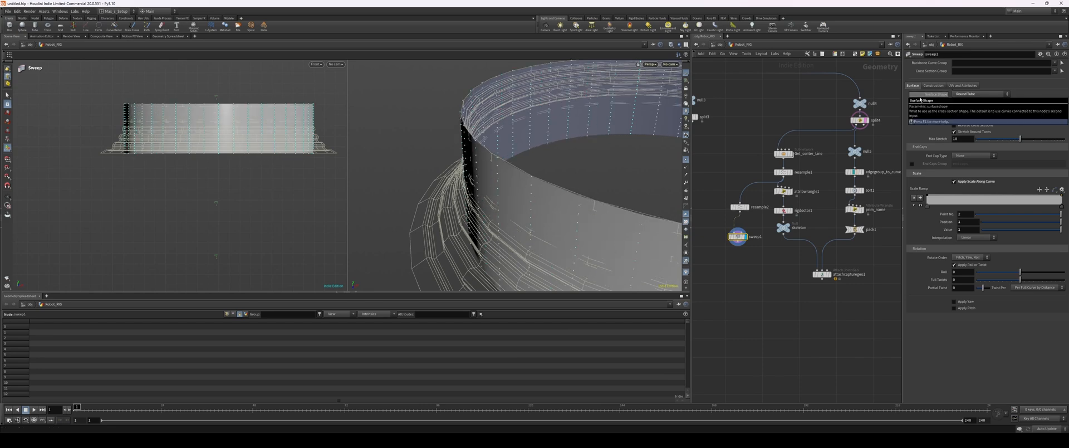
key(Return)
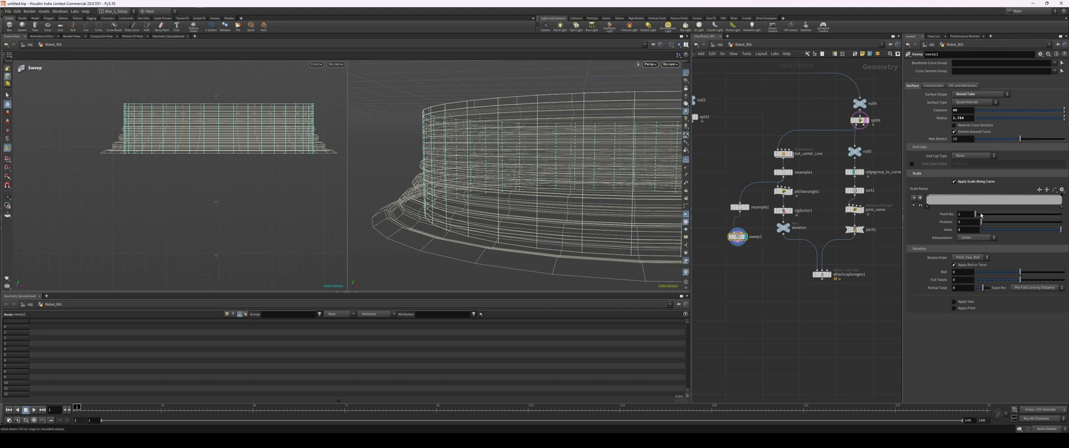
- Set the sweep's scale ramp to Bezier and adjust its point values so the tube's base flares like the accordion
click(1055, 190)
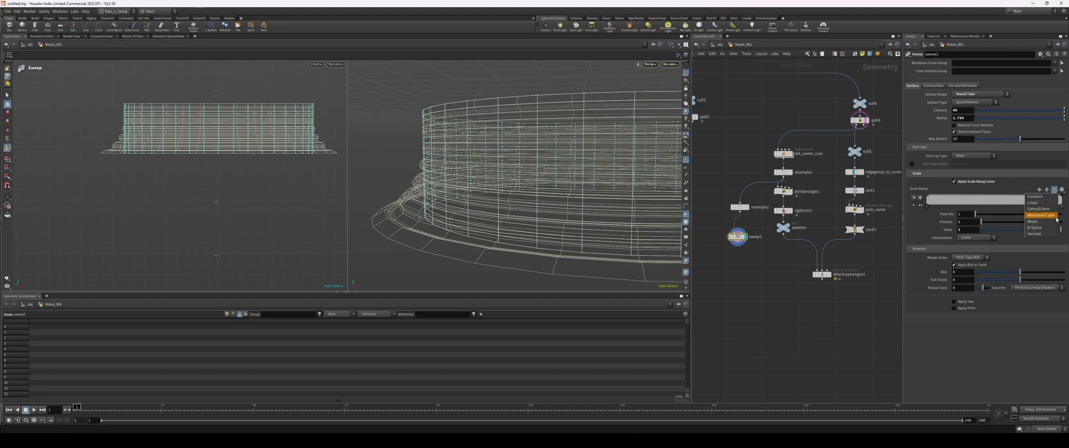
click(1041, 222)
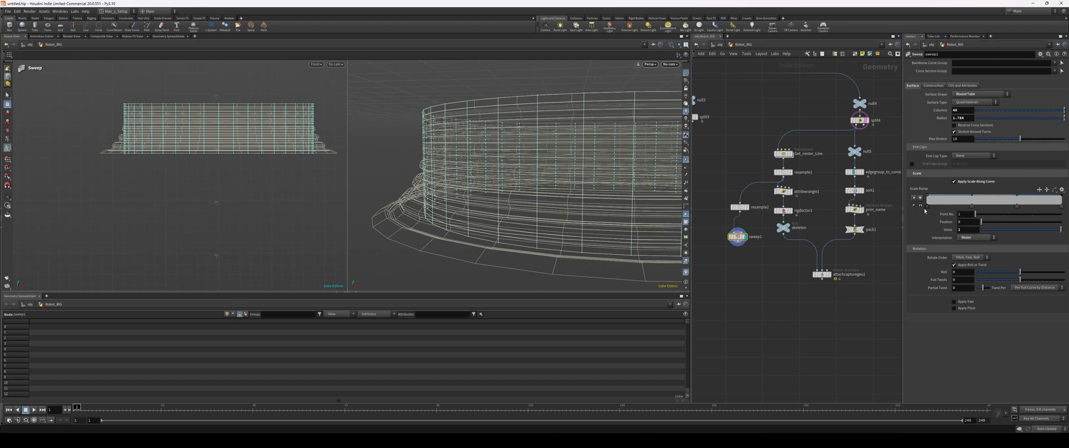
middle_drag(959, 229, 1035, 243)
key(Escape)
mouse_move(601, 191)
mouse_down()
mouse_move(522, 202)
mouse_move(602, 186)
mouse_up()
middle_drag(970, 229, 973, 251)
alt+drag(588, 228, 589, 219)
- Align resample2 with sweep1 in the network, and cap the sweep's ends with End Caps Group enabled
mouse_move(725, 211)
mouse_down()
mouse_move(719, 199)
mouse_move(740, 201)
mouse_up()
key(l)
click(741, 218)
click(968, 155)
click(988, 168)
click(911, 163)
mouse_move(453, 150)
mouse_down()
mouse_move(528, 105)
mouse_move(568, 168)
mouse_up()
- Add a Joint Capture Biharmonic node fed by sweep1 and the skeleton null, and display it
key(Tab)
text(joint capture)
key(Return)
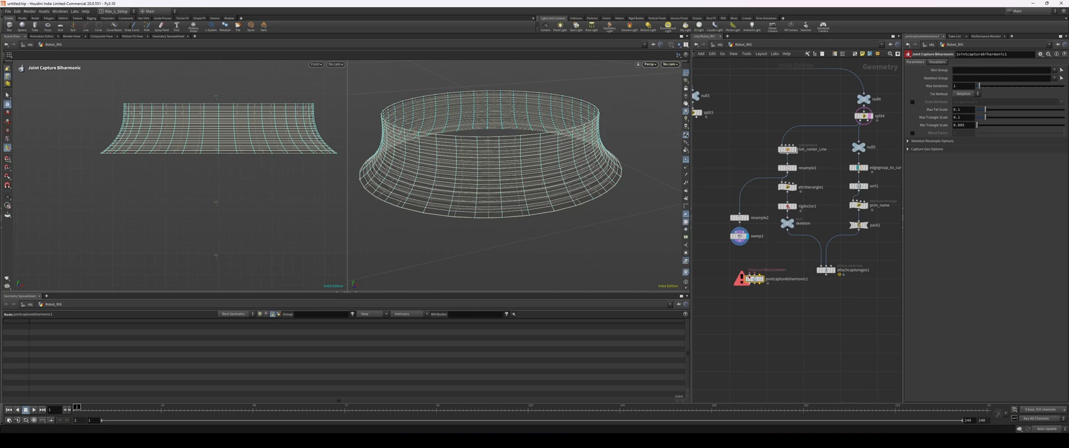
click(783, 315)
drag(741, 243, 797, 316)
drag(786, 232, 802, 296)
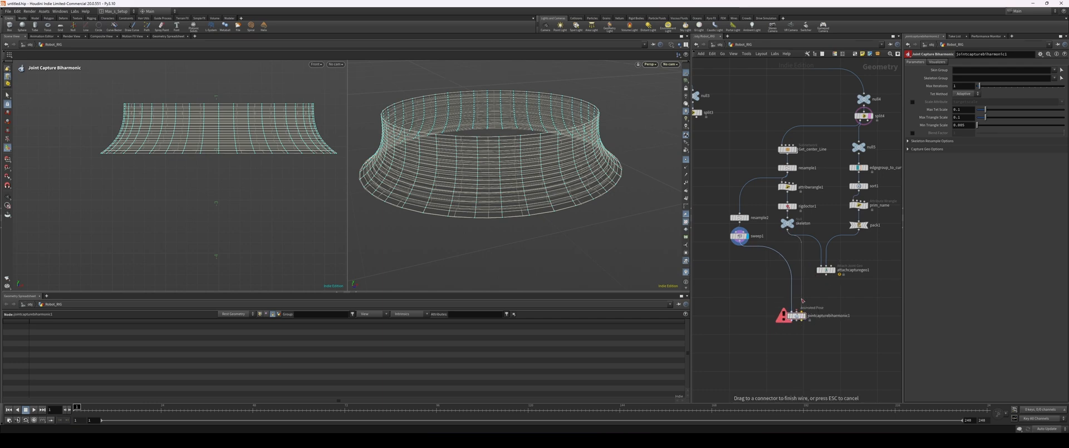
drag(767, 332, 797, 312)
click(804, 315)
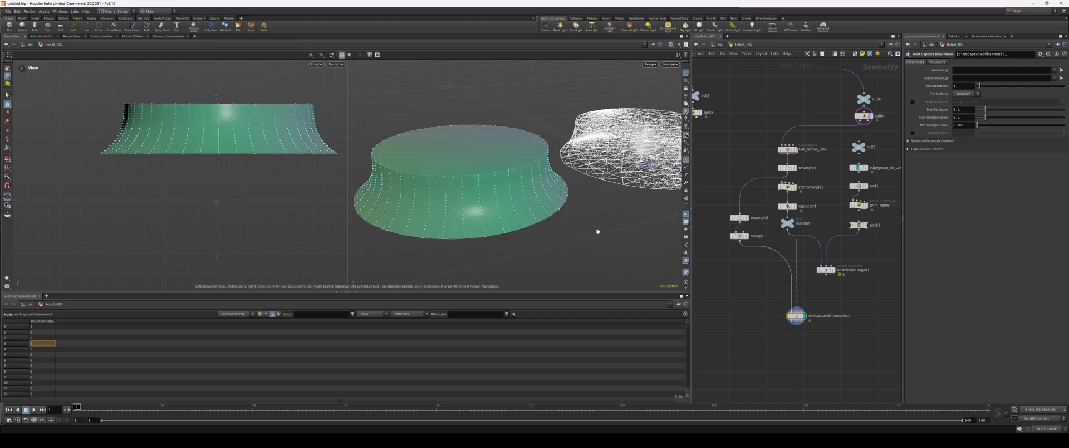
- Check the captured proxy geometry up close and move attachcapturegeo1 slightly toward the skeleton branch
alt+drag(598, 245, 567, 245)
alt+drag(568, 244, 560, 245)
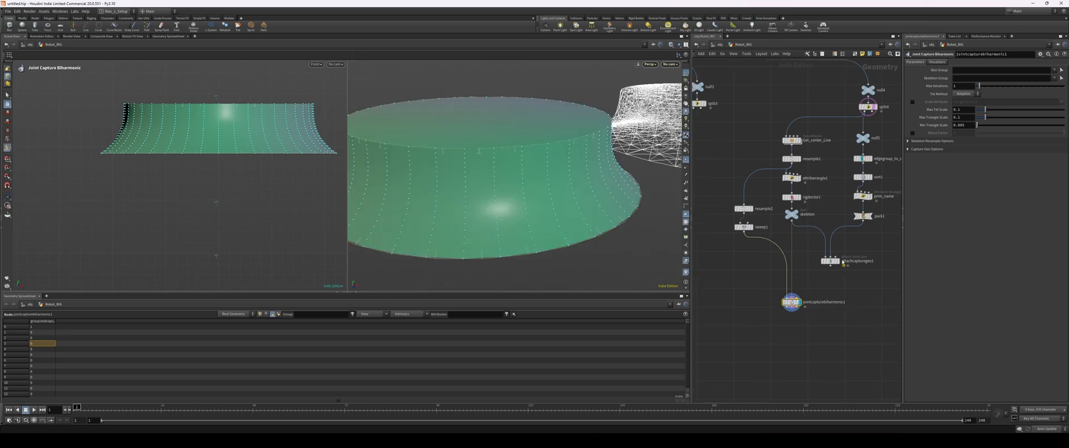
drag(832, 262, 824, 259)
middle_drag(851, 283, 825, 275)
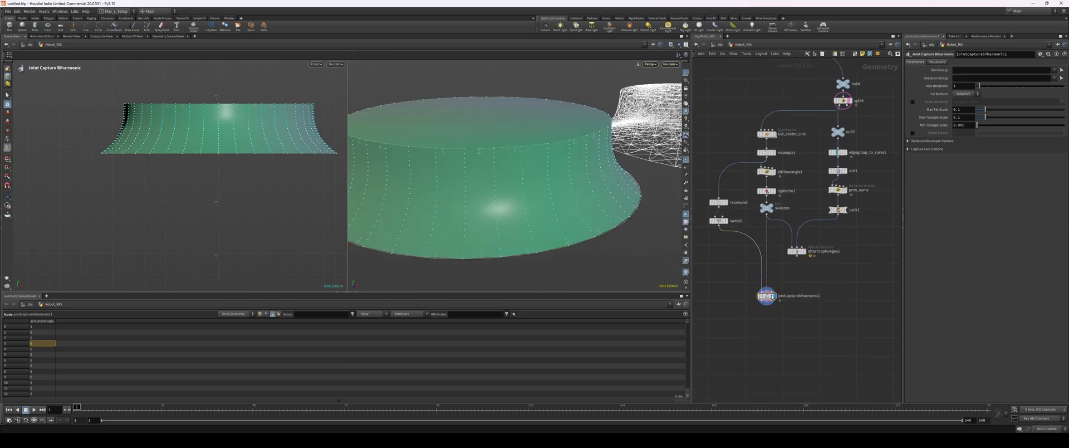
click(830, 288)
middle_drag(841, 219, 832, 214)
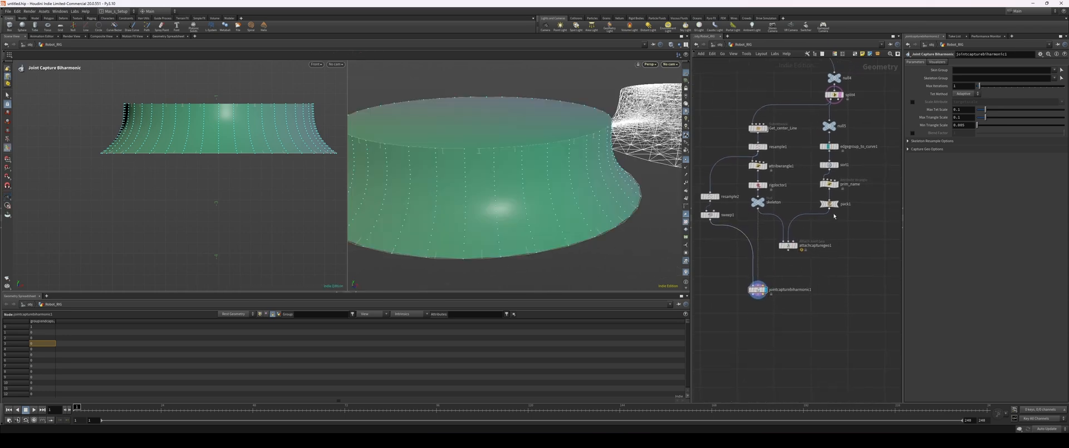
key(Tab)
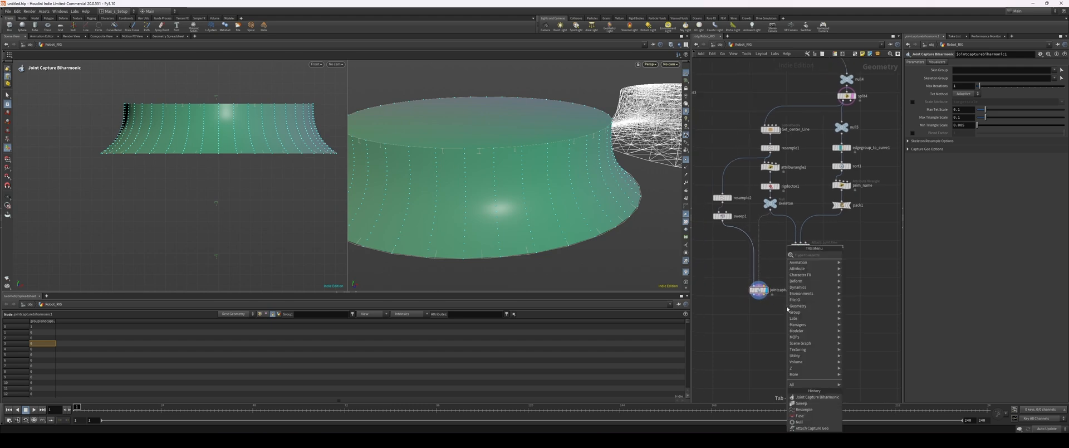
text(bone)
key(Return)
click(787, 309)
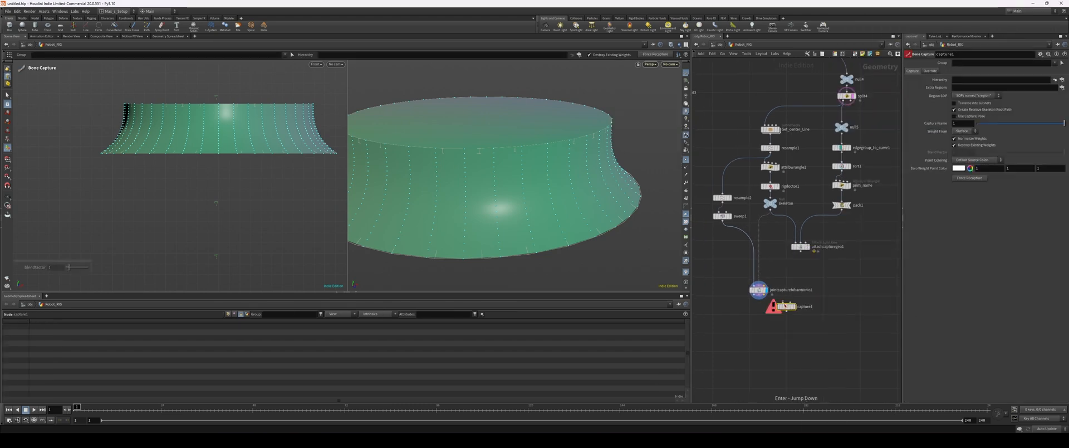
key(Delete)
- Add a Bone Deform node below jointcapturebiharmonic1 and connect the captured geometry and the skeleton to it
key(Tab)
text(bone)
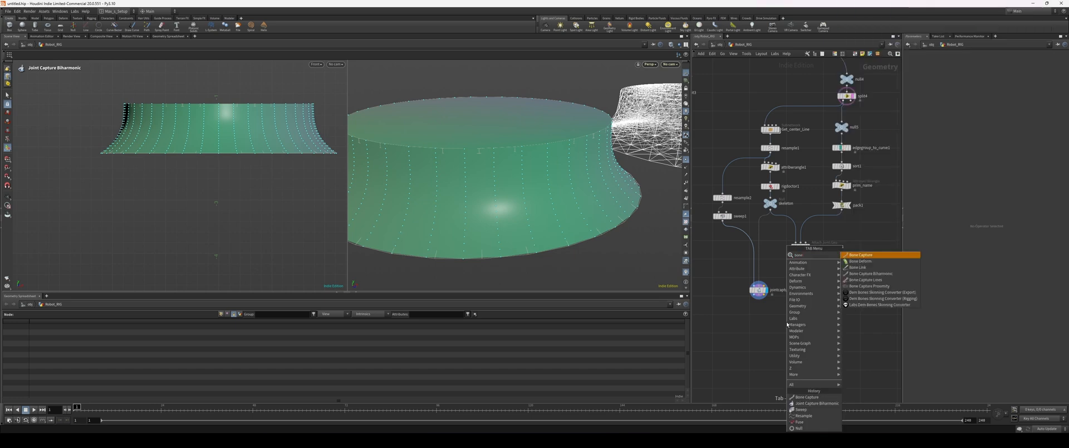
key(Down)
key(Return)
click(794, 314)
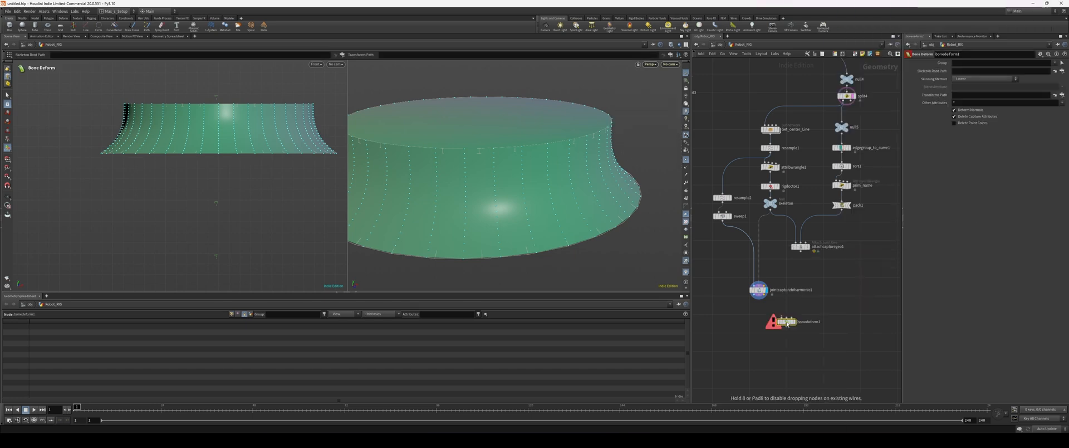
drag(795, 316, 786, 326)
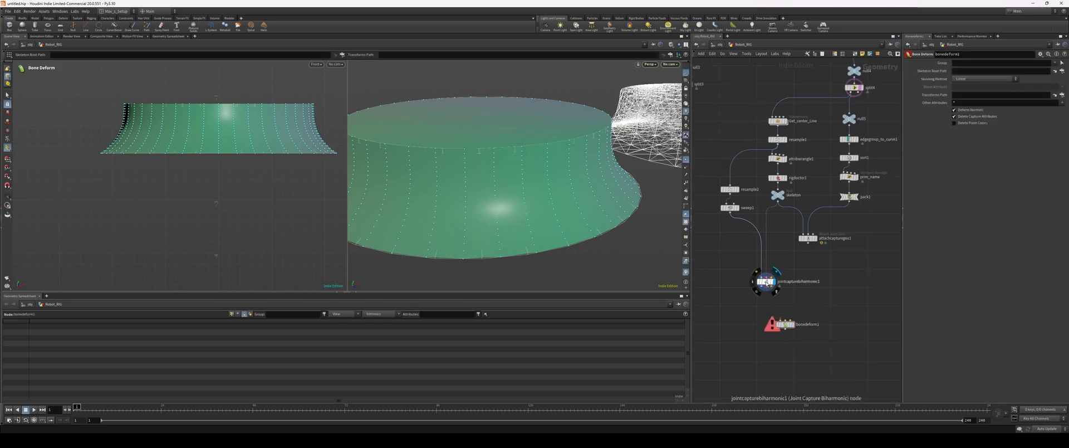
mouse_move(759, 287)
mouse_down()
mouse_move(780, 320)
mouse_move(752, 282)
mouse_up()
drag(777, 202, 790, 321)
- Add a Rig Pose node between the skeleton and bonedeform1, and offset the spine_0 to spine_3 joints
key(Tab)
text(rig)
key(Down)
key(Return)
click(828, 271)
drag(828, 271, 816, 283)
alt+drag(785, 261, 814, 293)
drag(793, 265, 791, 321)
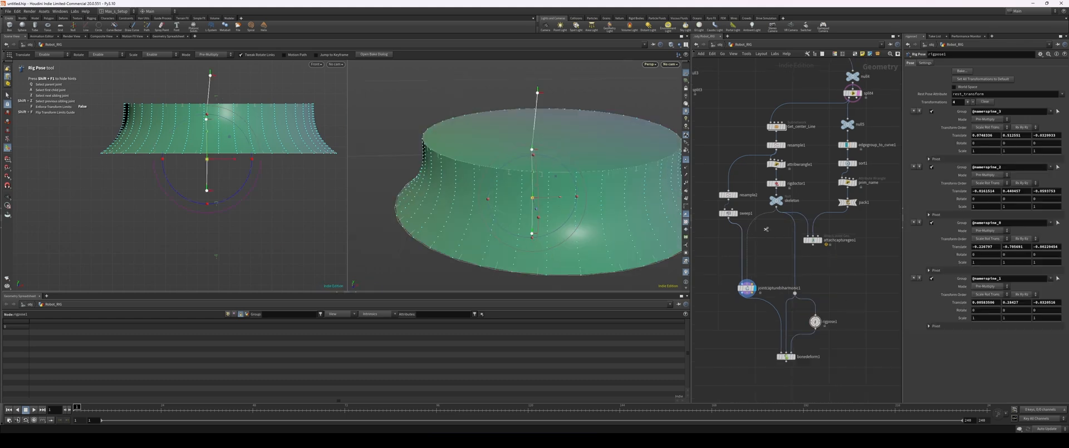
- Cut the skeleton's direct wire into jointcapturebiharmonic1 and feed attachcapturegeo1 in instead
key(y)
drag(765, 228, 757, 213)
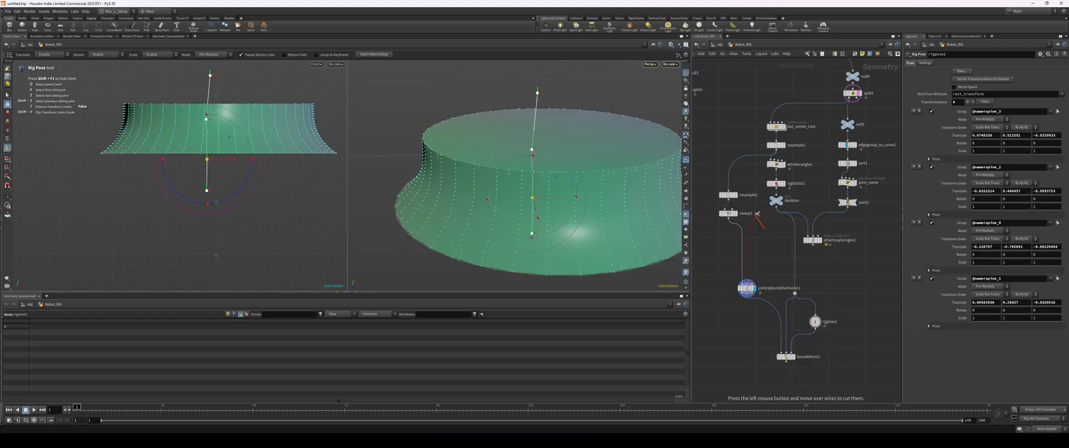
drag(812, 241, 745, 275)
click(768, 239)
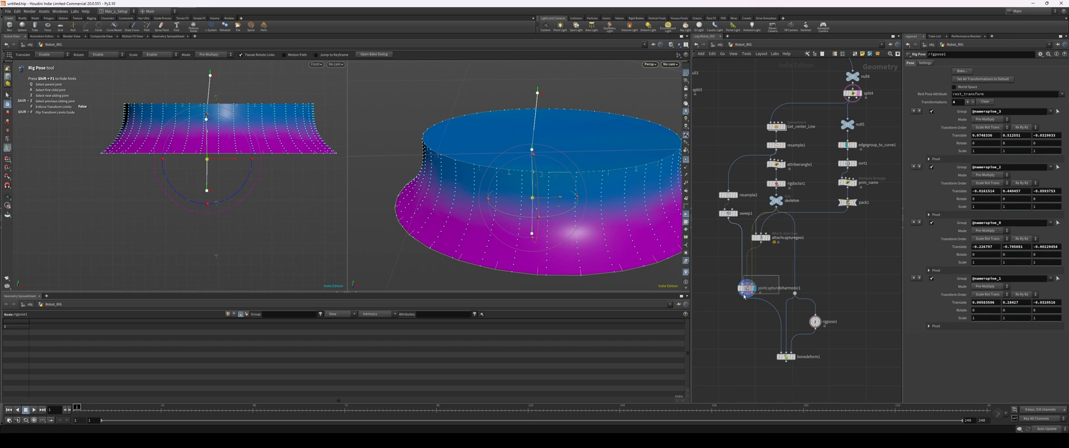
- Display bonedeform1 and examine how the proxy deforms against the templated accordion
drag(744, 296, 726, 300)
alt+drag(531, 217, 529, 172)
click(794, 356)
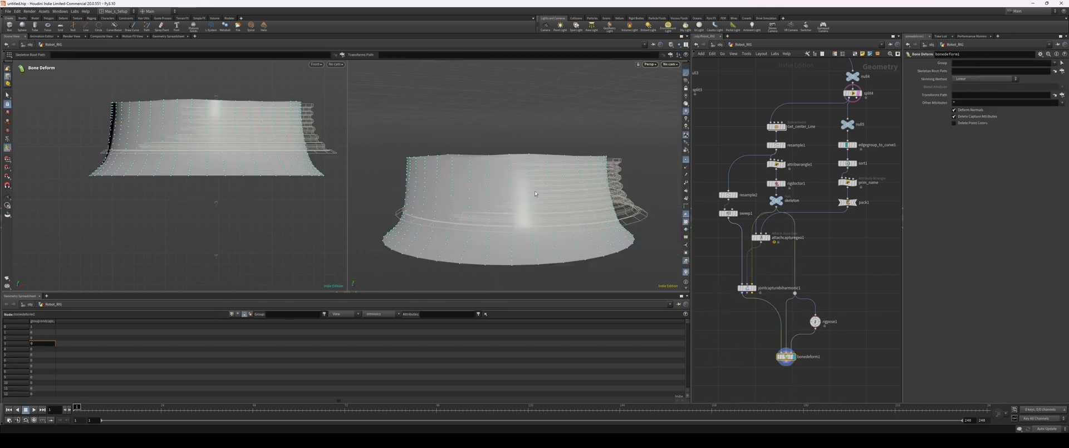
- Offset and bend the upper spine joints in rigpose1, with the viewport in wireframe shading
click(815, 321)
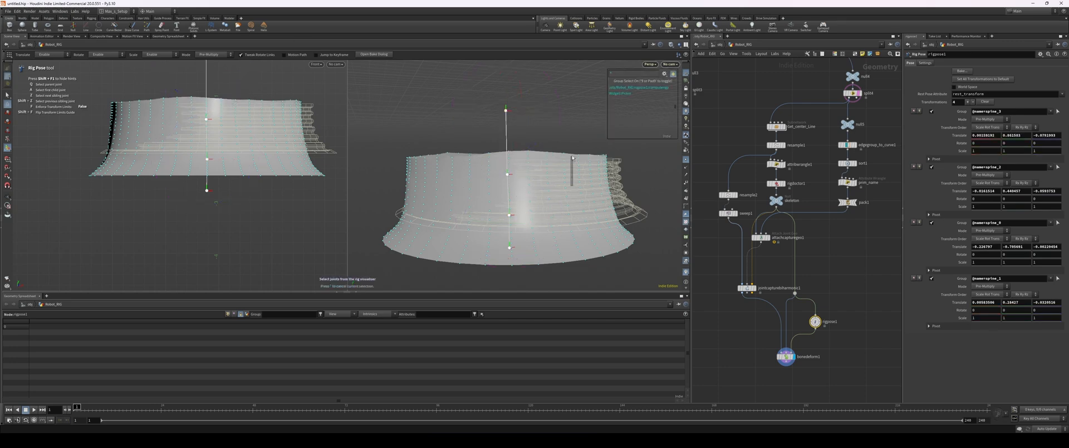
drag(550, 171, 504, 143)
click(467, 150)
key(shift+w)
drag(474, 114, 464, 129)
alt+drag(514, 106, 453, 70)
alt+drag(471, 95, 504, 92)
- Reposition the lower and middle spine joints in rigpose1 to test how the proxy deforms
click(528, 231)
mouse_move(548, 225)
alt+mouse_down()
mouse_move(551, 215)
mouse_move(533, 219)
alt+mouse_up()
drag(528, 183, 530, 165)
alt+right_drag(549, 181, 594, 193)
alt+drag(594, 193, 594, 202)
drag(533, 146, 546, 142)
alt+drag(611, 201, 587, 202)
drag(539, 159, 536, 156)
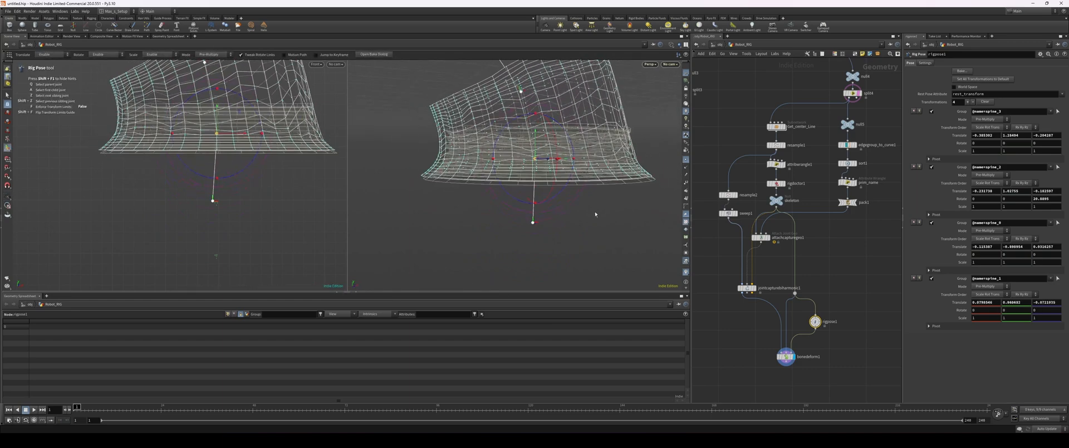
alt+right_drag(599, 212, 558, 194)
click(540, 148)
middle_drag(565, 146, 567, 145)
drag(541, 148, 551, 156)
click(518, 105)
- Display sweep1, select its top edge loop and create an edge group named topring from it
click(740, 212)
click(740, 211)
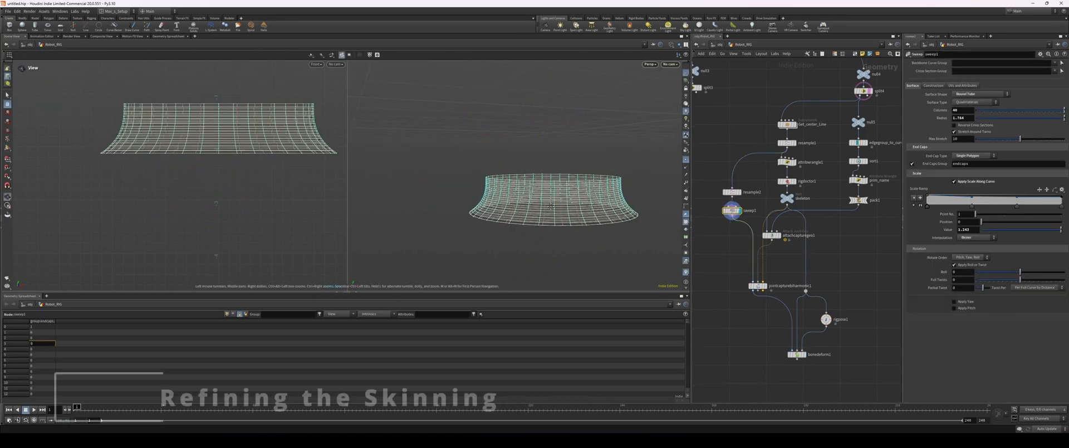
alt+drag(561, 201, 559, 209)
alt+right_drag(559, 209, 608, 216)
key(space+g)
mouse_move(573, 174)
alt+right_down()
mouse_move(512, 190)
mouse_move(561, 186)
alt+right_up()
key(s)
double_click(553, 172)
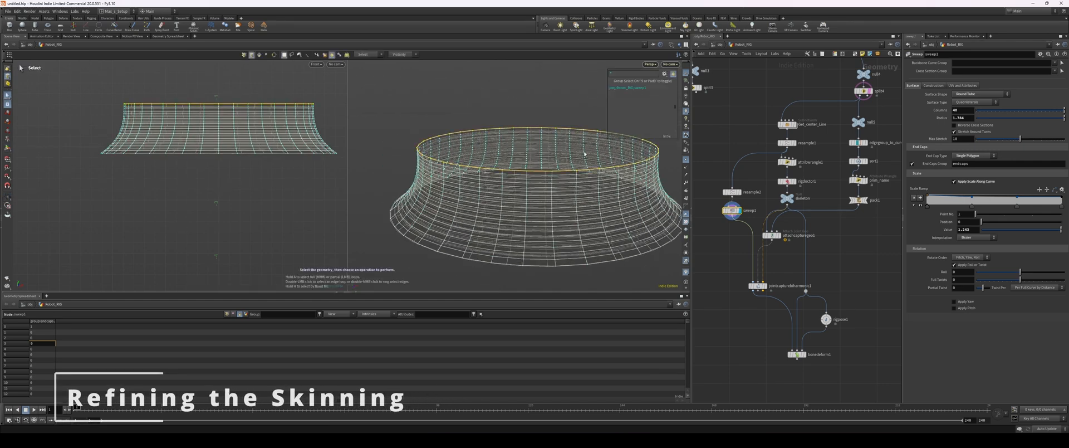
key(Tab)
text(group)
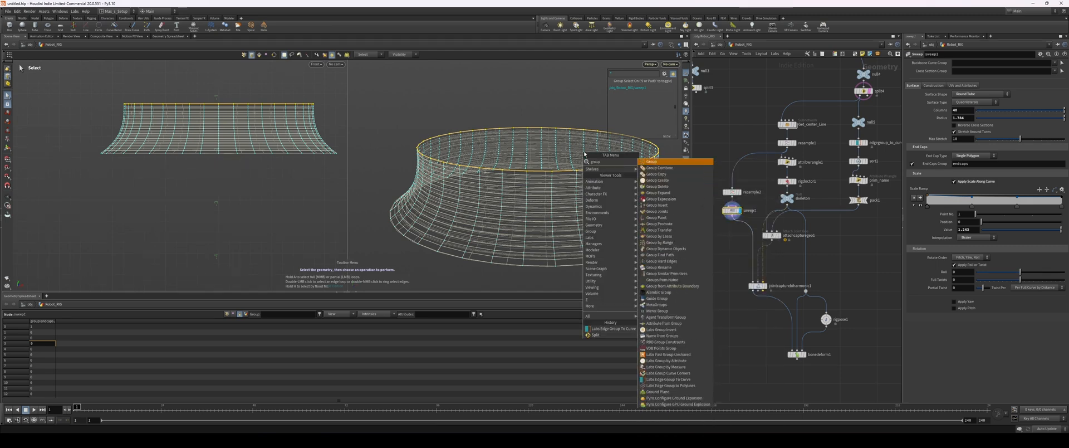
key(Return)
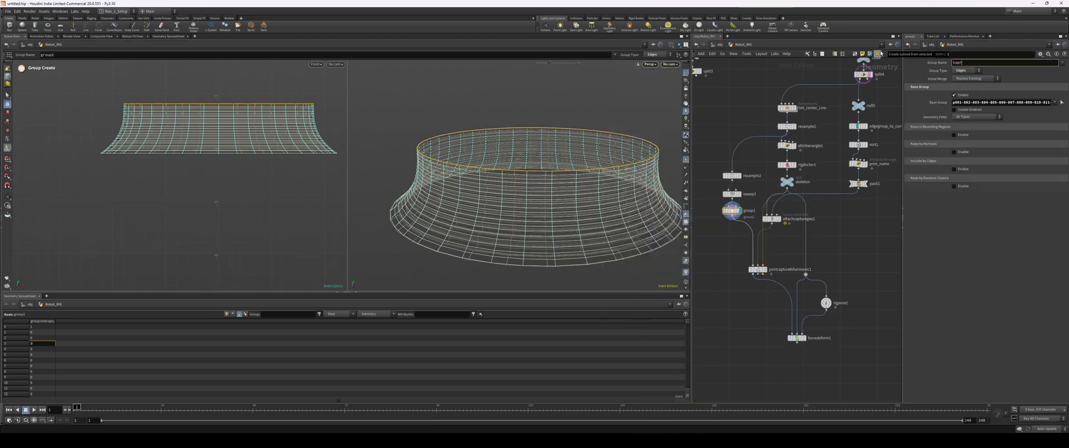
- Select the proxy's bottom edge loop and create a second group named bottomring from it
alt+drag(625, 240, 545, 221)
key(s)
double_click(567, 232)
key(Tab)
text(group)
key(Return)
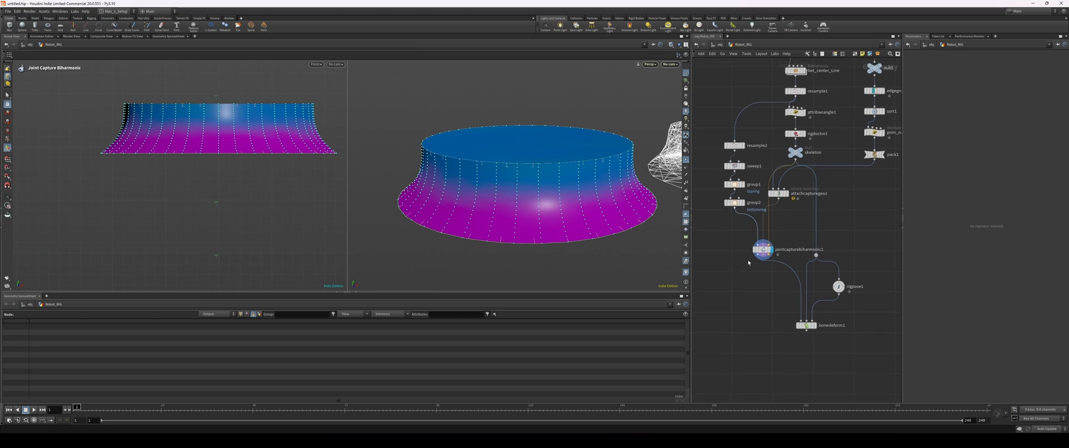
- Add a Joint Capture Paint node below jointcapturebiharmonic1, wired to its outputs, and display it
key(Tab)
text(joint)
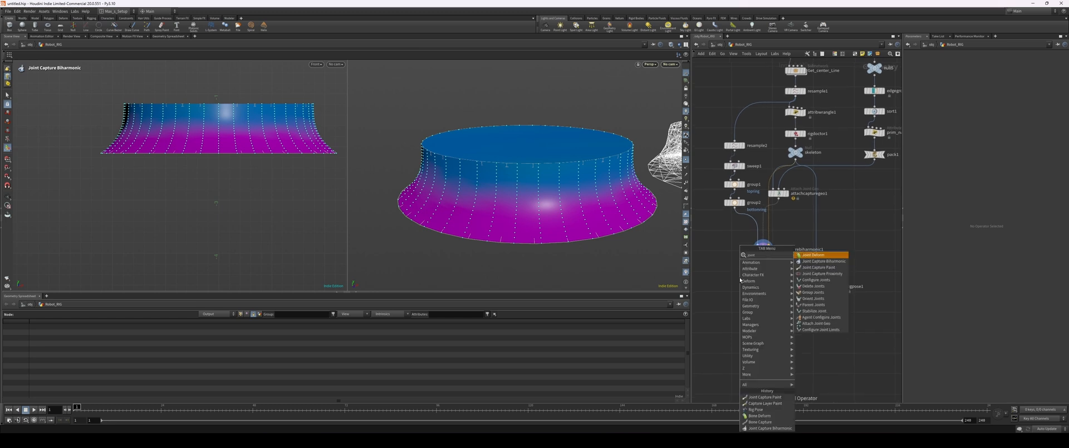
text(cap)
key(Down)
key(Return)
key(Return)
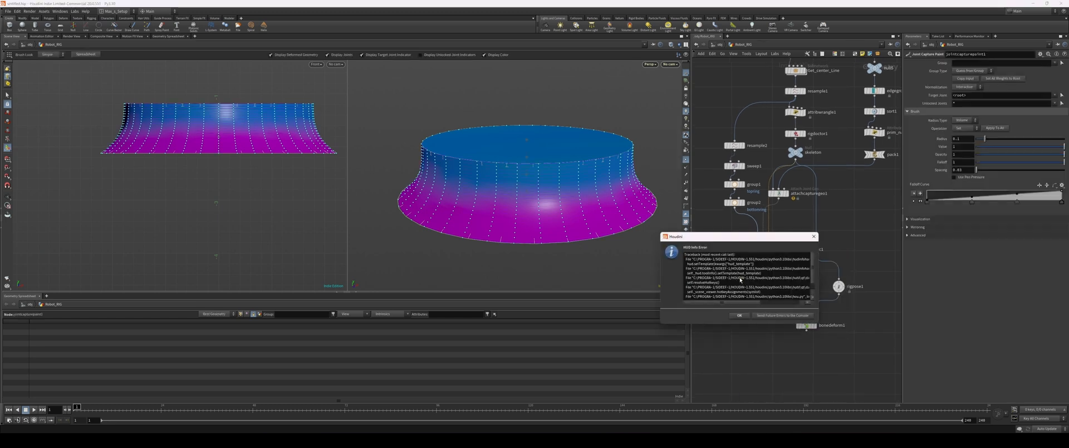
click(801, 315)
click(1045, 423)
drag(739, 277, 741, 286)
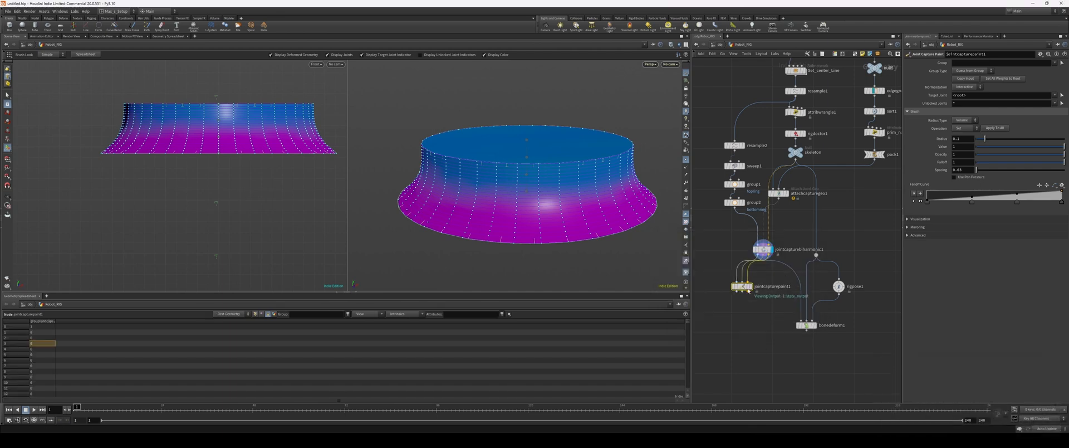
click(750, 287)
mouse_move(644, 268)
alt+mouse_down()
mouse_move(602, 217)
mouse_move(559, 210)
mouse_move(568, 179)
mouse_move(540, 188)
alt+mouse_up()
scroll(602, 217, up, 1)
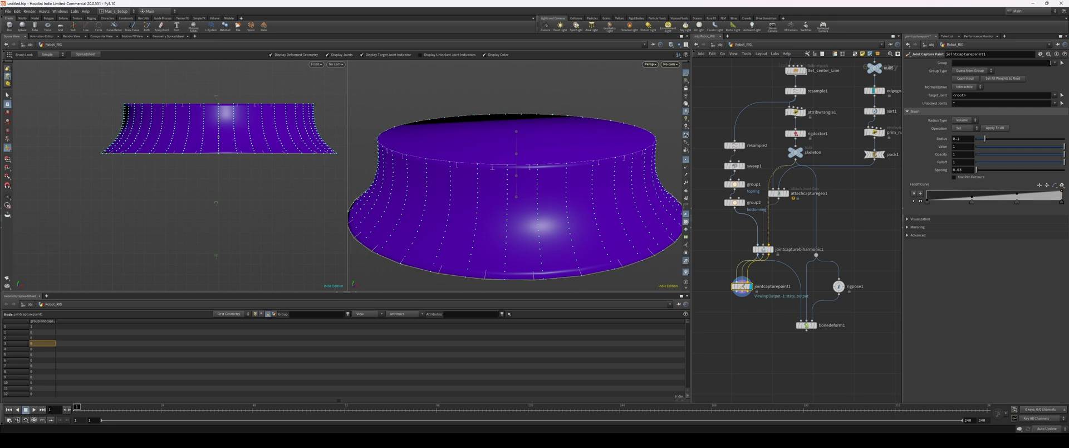
- Restrict jointcapturepaint1 to the topring group and set its target joint to spine_3
click(1042, 86)
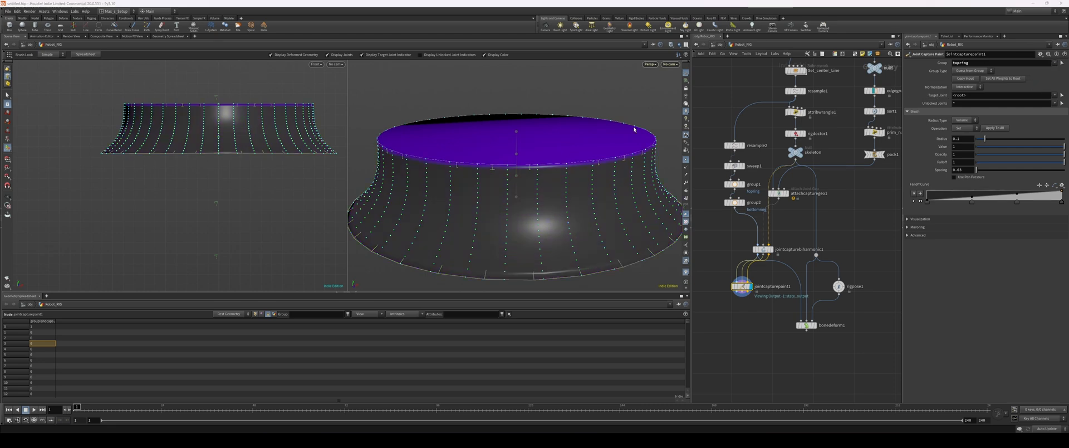
alt+drag(519, 162, 537, 151)
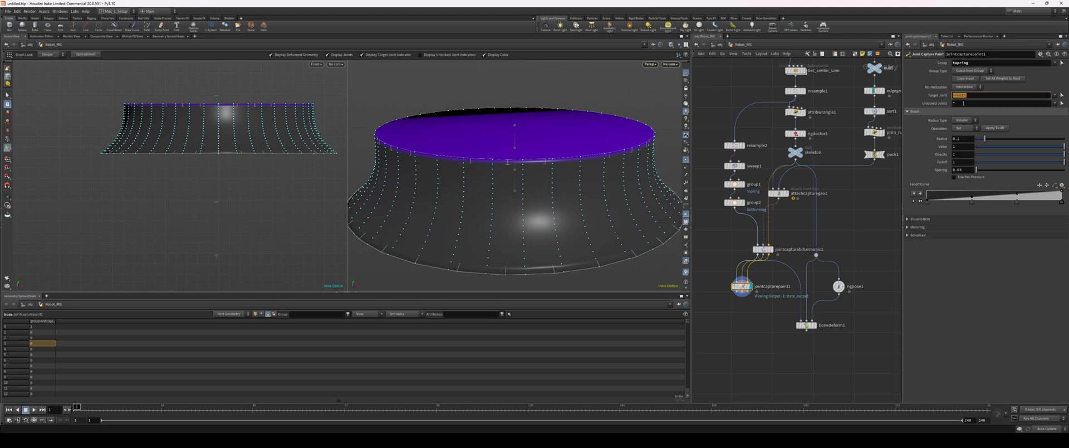
key(Return)
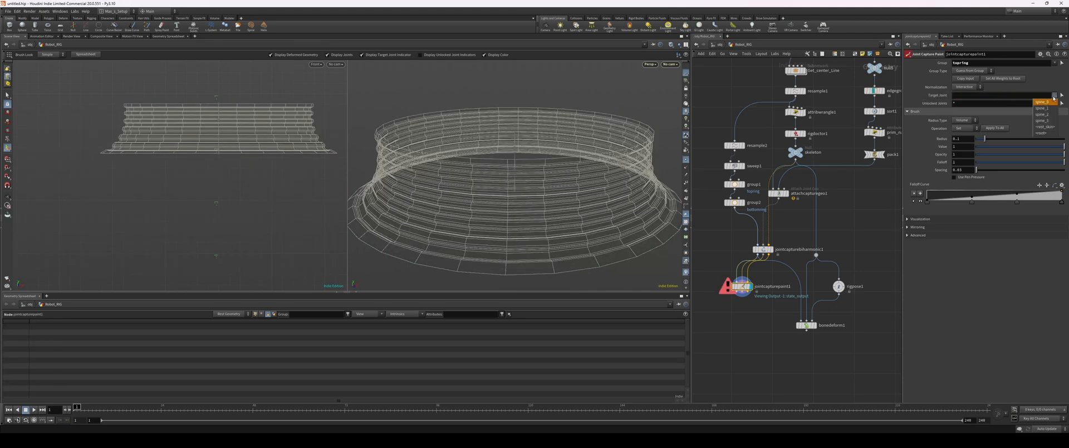
click(1046, 121)
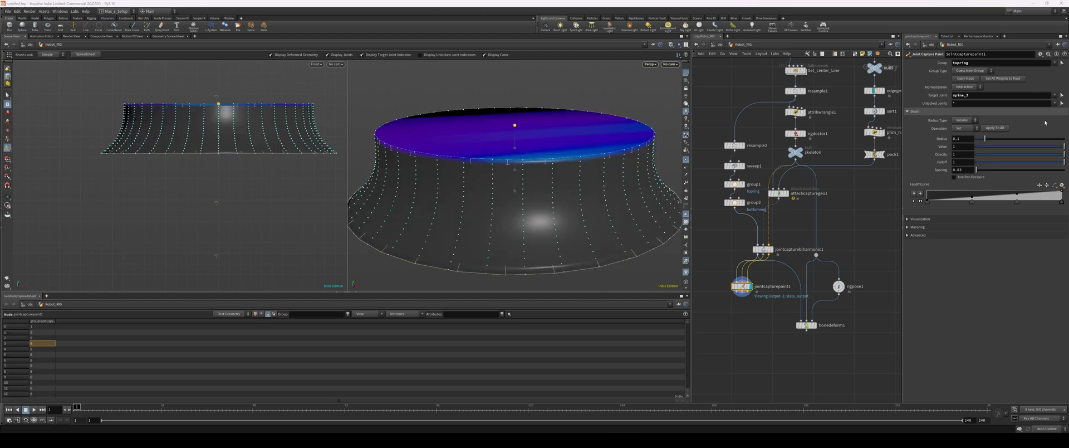
- Set the brush operation to Fill and fill the top ring's spine_3 weights with a value of 1
alt+drag(526, 128, 529, 119)
click(967, 129)
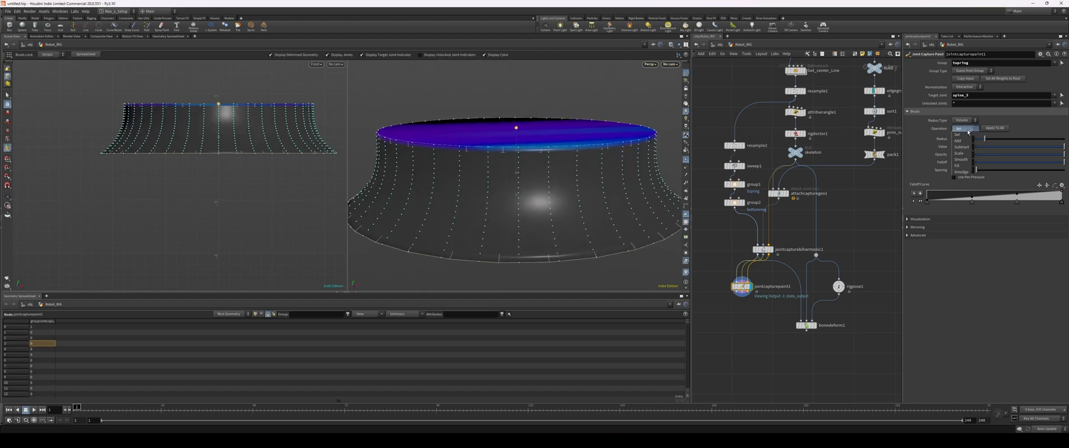
click(961, 166)
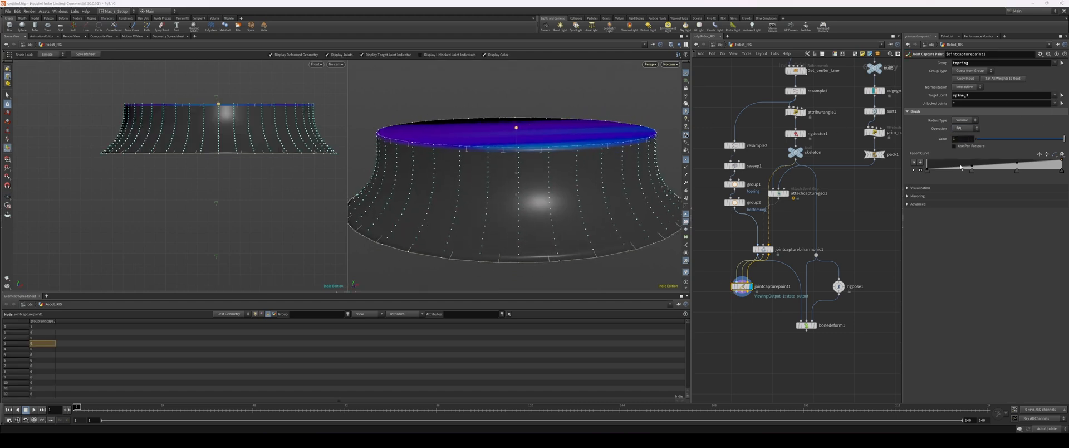
alt+drag(647, 146, 577, 148)
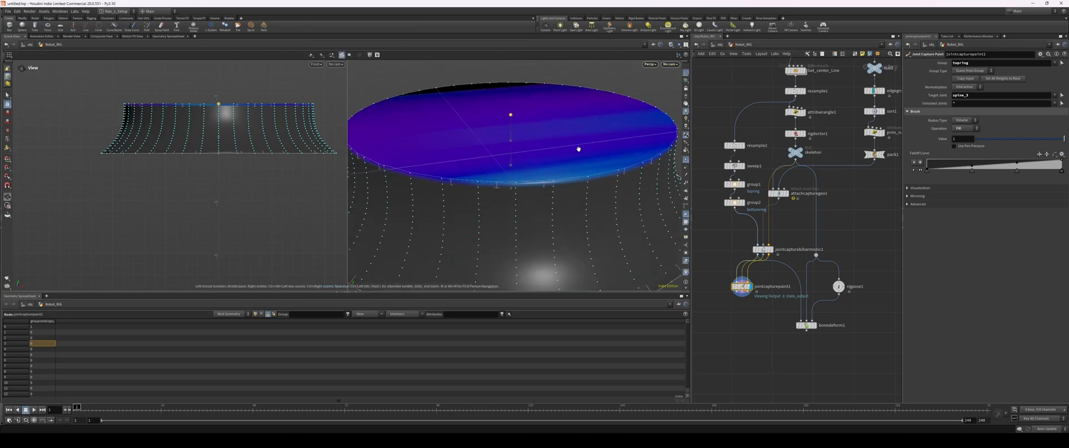
click(555, 182)
mouse_move(555, 182)
mouse_down()
mouse_move(549, 167)
mouse_move(616, 186)
mouse_move(522, 163)
mouse_move(620, 162)
mouse_move(580, 178)
mouse_up()
alt+middle_drag(580, 177, 549, 145)
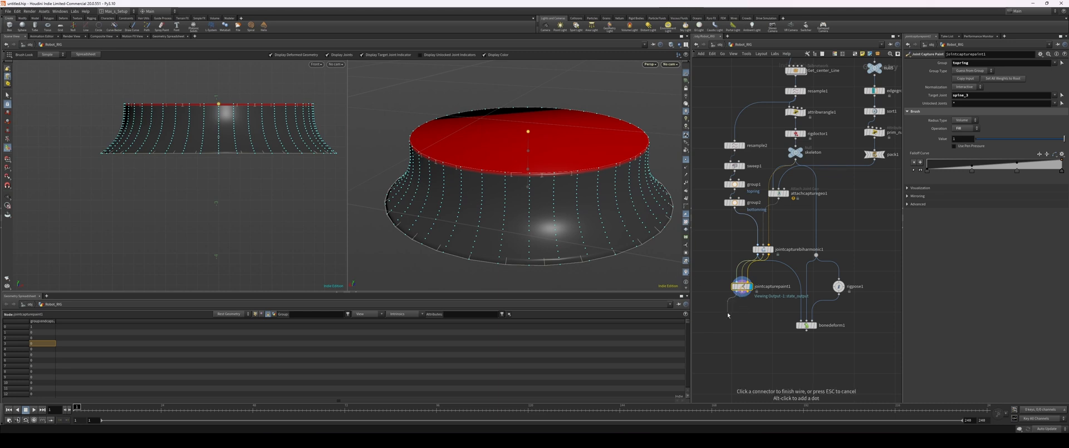
- Add a second Joint Capture Paint node below jointcapturepaint1, wired to its outputs
key(Tab)
text(jointcap)
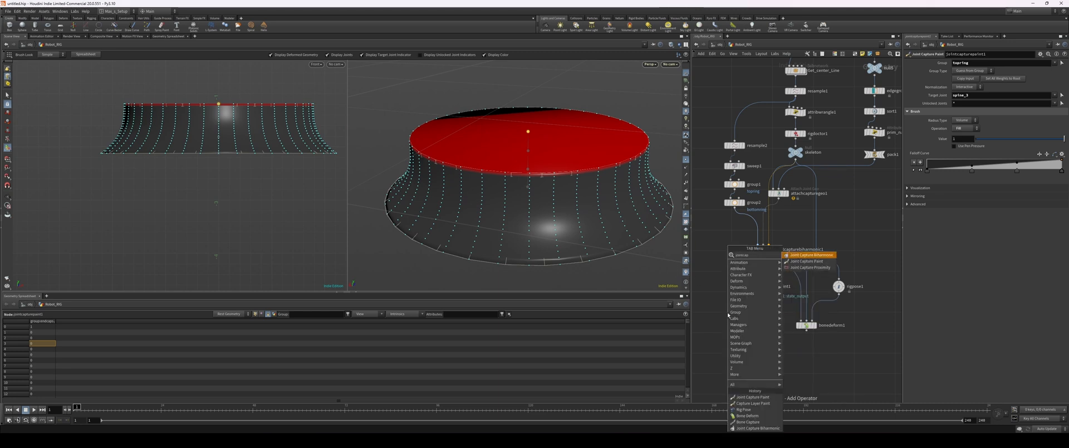
key(Return)
click(742, 314)
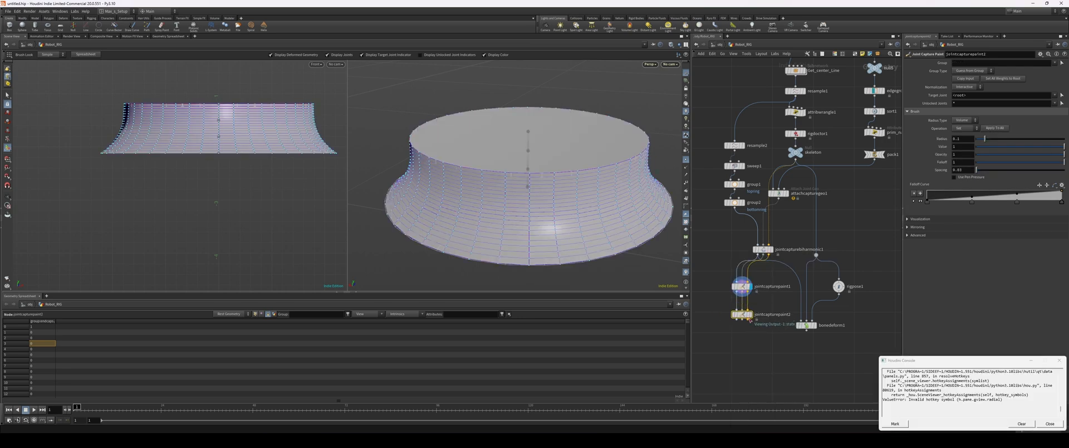
click(1049, 423)
scroll(731, 338, up, 3)
middle_drag(746, 341, 759, 335)
- Restrict jointcapturepaint2 to bottomring, target spine_0, and fill the bottom ring's weights with a value of 1
click(1055, 63)
click(1047, 83)
click(1053, 95)
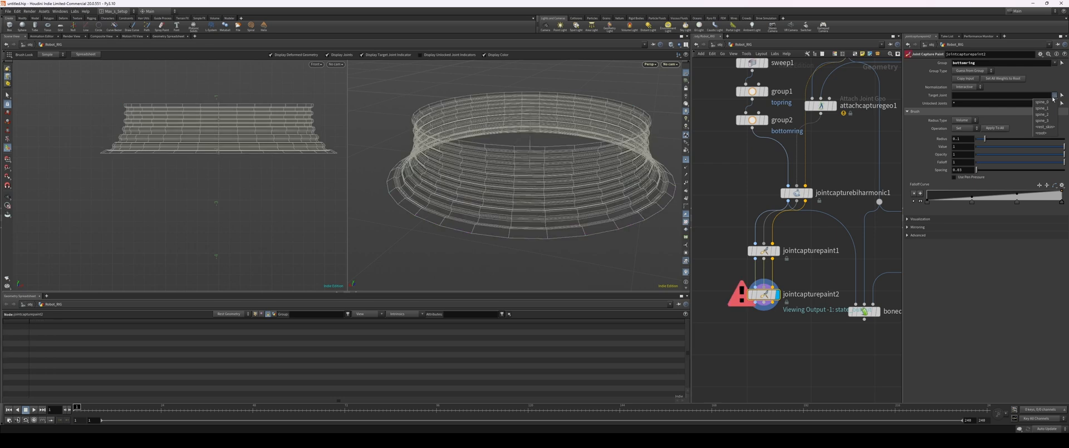
click(1042, 102)
click(967, 128)
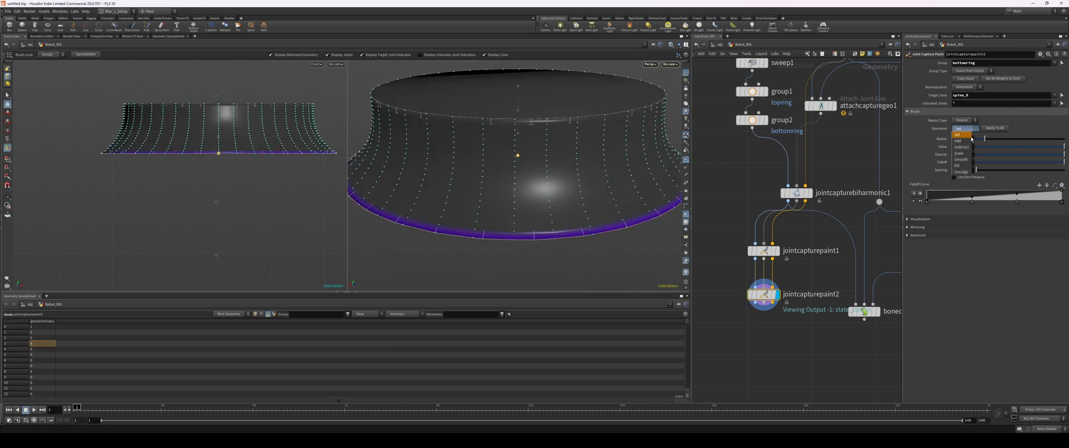
click(964, 165)
alt+right_drag(616, 192, 589, 227)
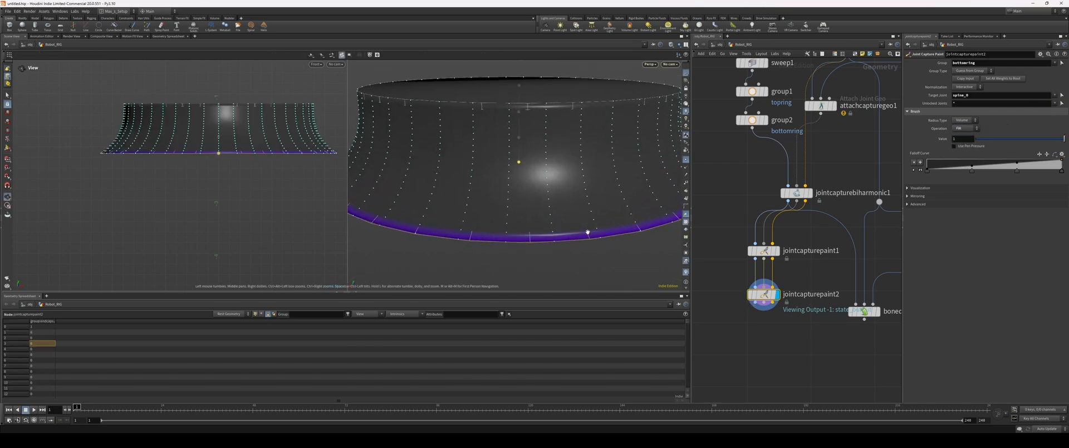
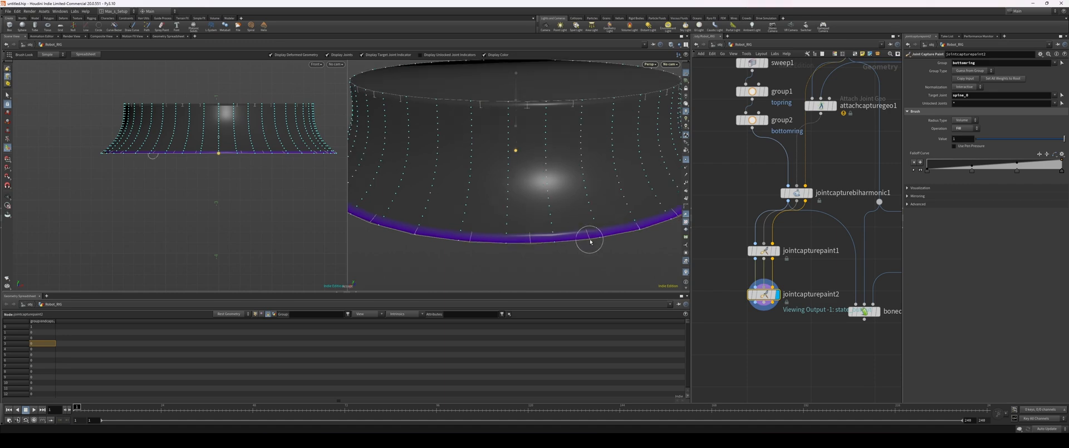
alt+drag(562, 228, 520, 209)
alt+middle_drag(520, 210, 512, 220)
- Check both paint nodes, feed jointcapturepaint2's geometry into bonedeform1 and display the deformed result
click(755, 252)
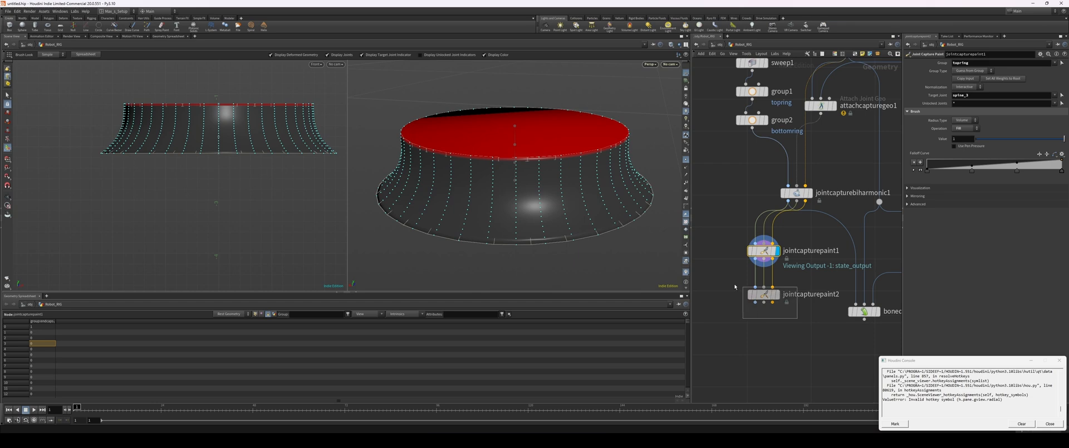
click(754, 294)
click(1044, 426)
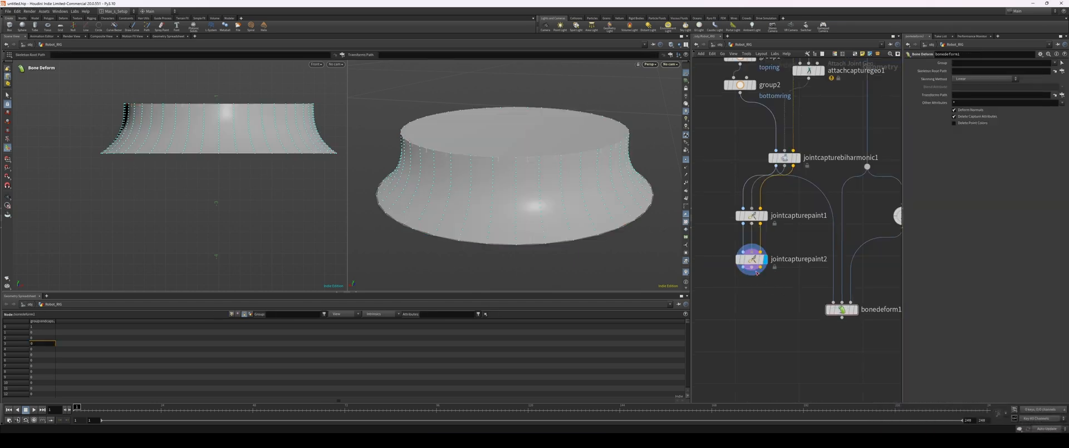
drag(742, 267, 833, 302)
click(856, 309)
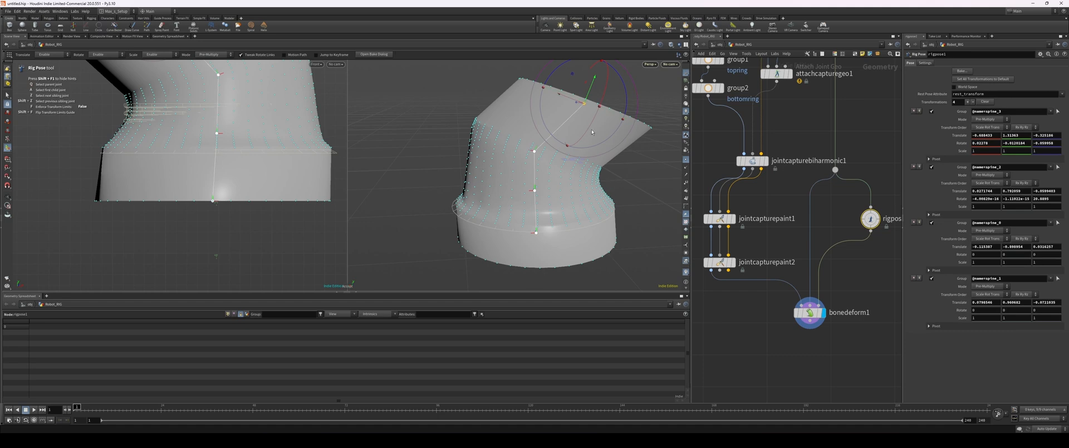
- Move the spine_2 joint in rigpose1 and check the ring deformation in wireframe shading
click(534, 151)
key(shift+w)
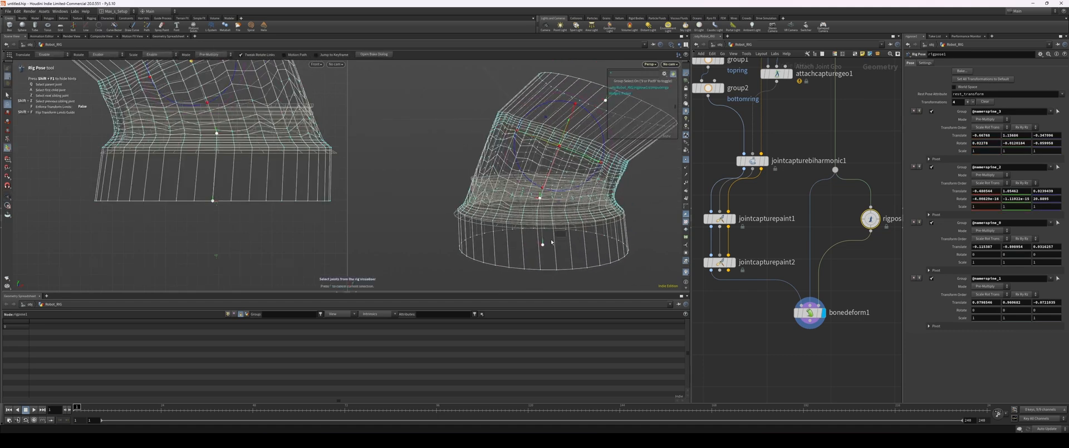
alt+drag(543, 243, 615, 243)
key(s)
drag(541, 228, 618, 191)
- Insert a Smooth node between jointcapturepaint2 and bonedeform1, spacing bonedeform1 below it
click(810, 311)
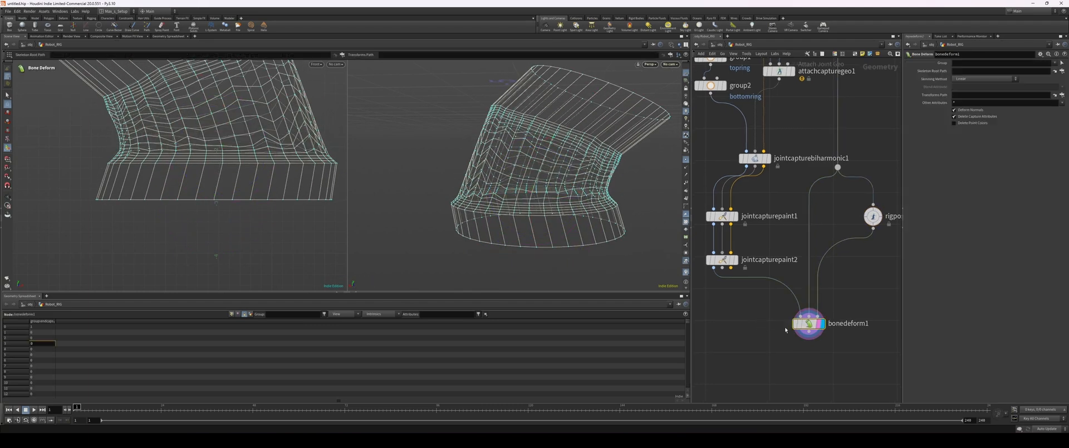
key(Tab)
text(smo)
key(Return)
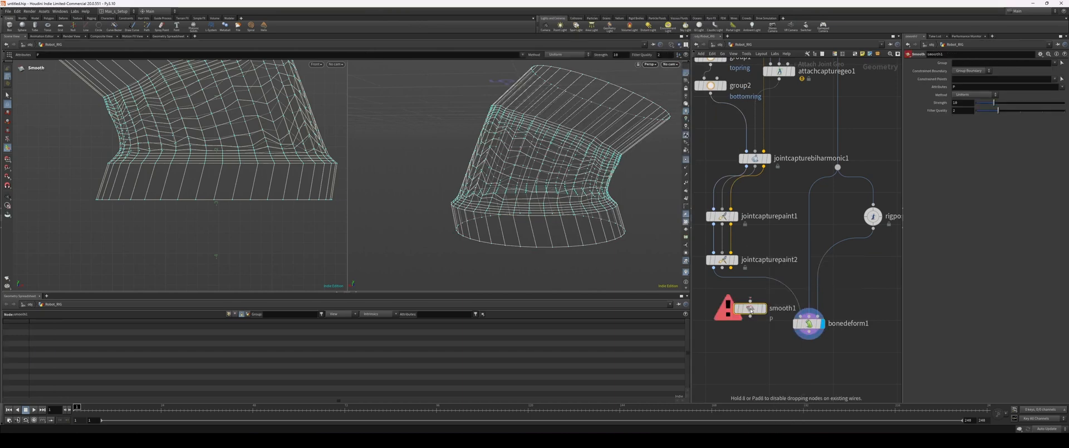
click(742, 290)
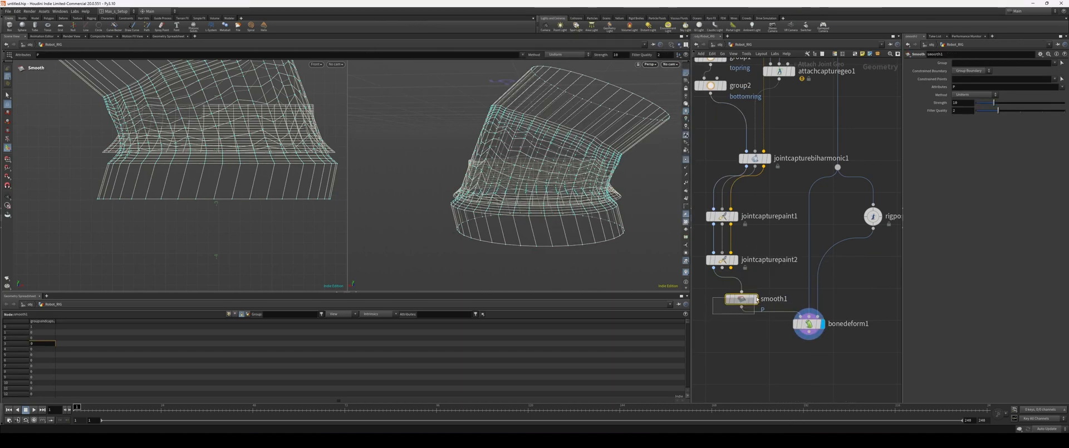
click(810, 324)
click(823, 323)
drag(811, 324, 816, 336)
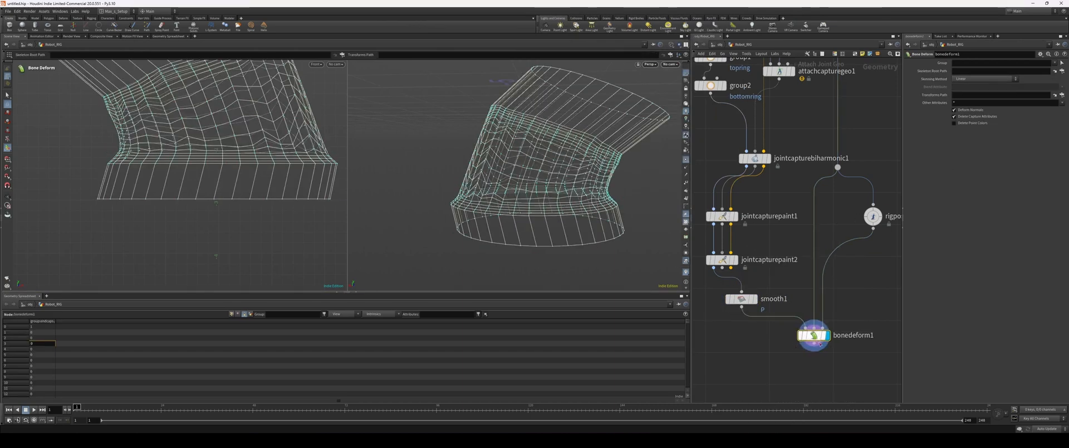
- Set smooth1 to smooth the boneCapture attribute
click(740, 300)
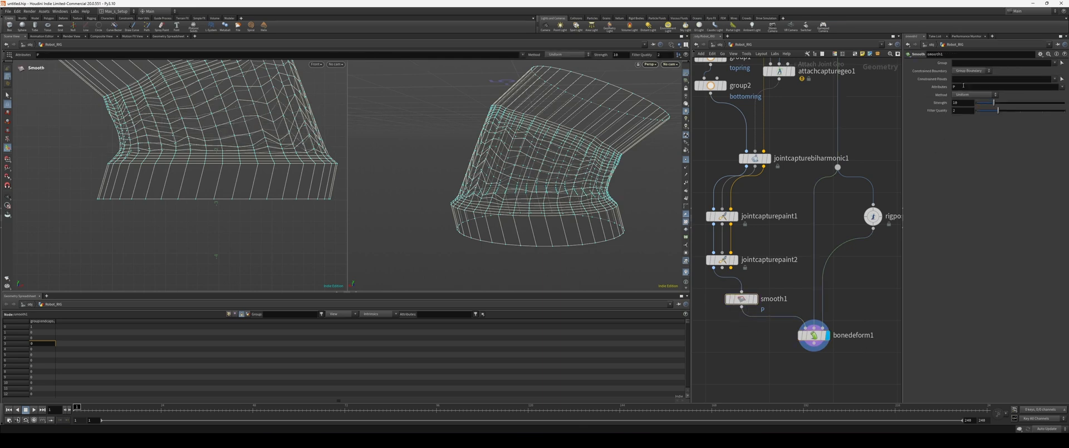
click(1062, 87)
click(1041, 94)
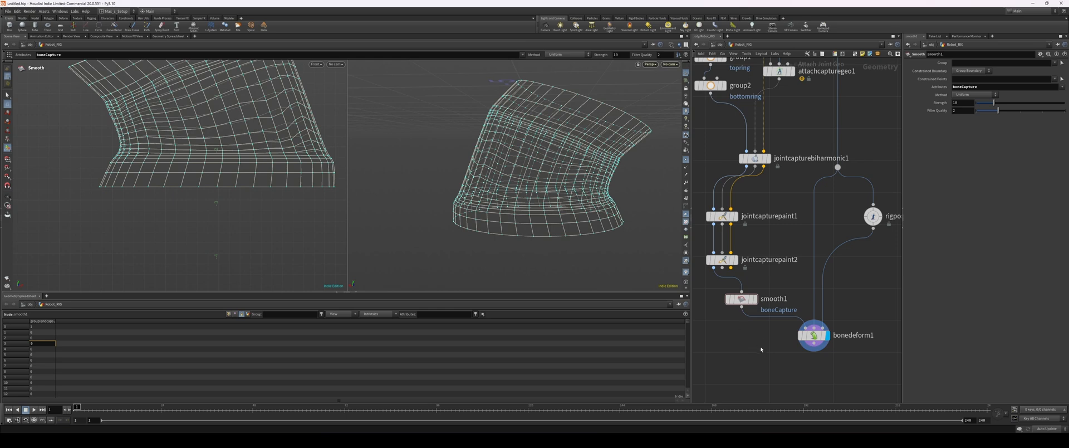
- Try smooth1's Strength at 50 and then at 0, checking the deformed rings
drag(995, 104, 1063, 104)
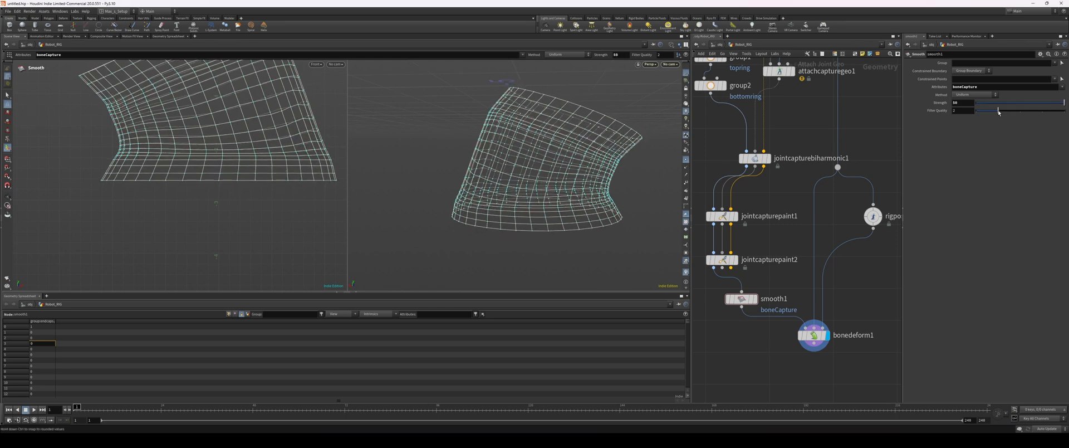
drag(998, 110, 984, 111)
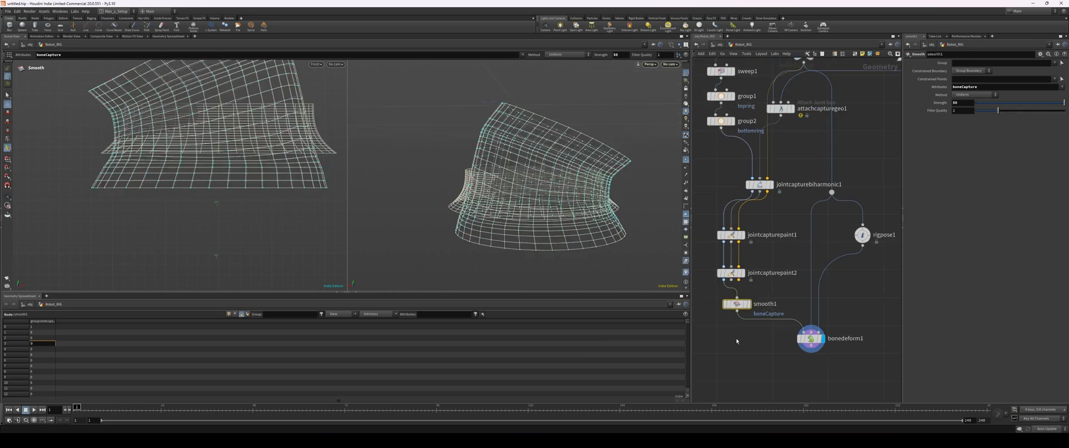
key(r)
drag(789, 327, 747, 305)
key(r)
drag(1013, 102, 969, 103)
drag(568, 112, 599, 126)
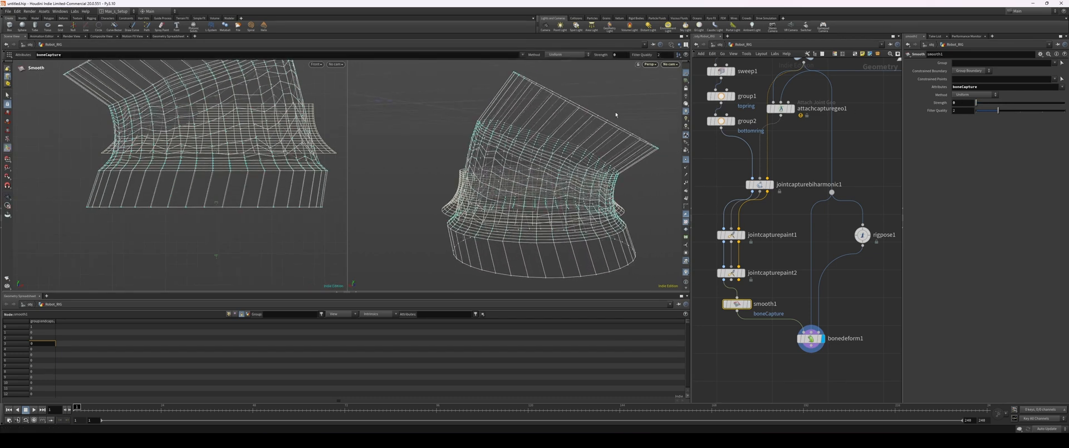
- Try intermediate Strength values on smooth1 and inspect the deformed ring from several angles
drag(976, 103, 988, 103)
scroll(976, 96, down, 2)
scroll(976, 96, up, 2)
key(Escape)
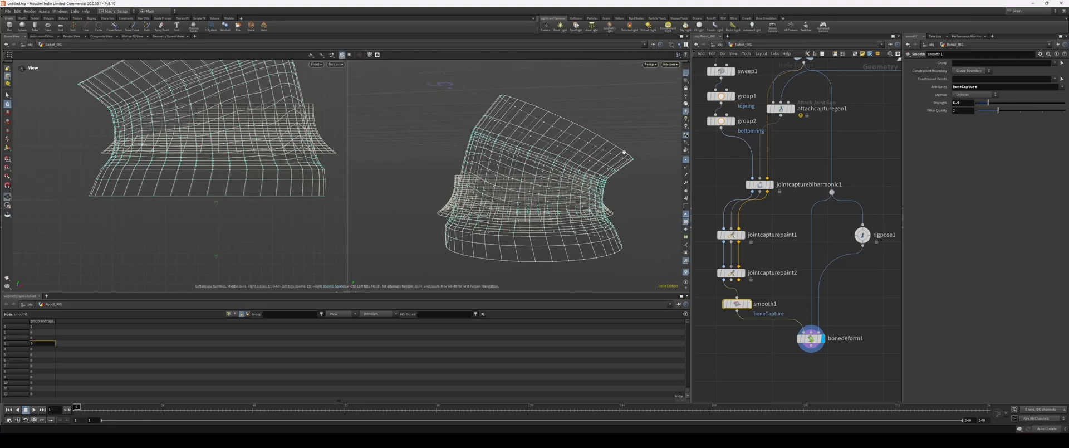
key(Return)
drag(988, 102, 1021, 105)
alt+drag(616, 128, 604, 143)
alt+middle_drag(592, 127, 568, 114)
alt+drag(568, 114, 613, 217)
click(982, 103)
alt+drag(576, 135, 613, 124)
alt+right_drag(612, 124, 576, 146)
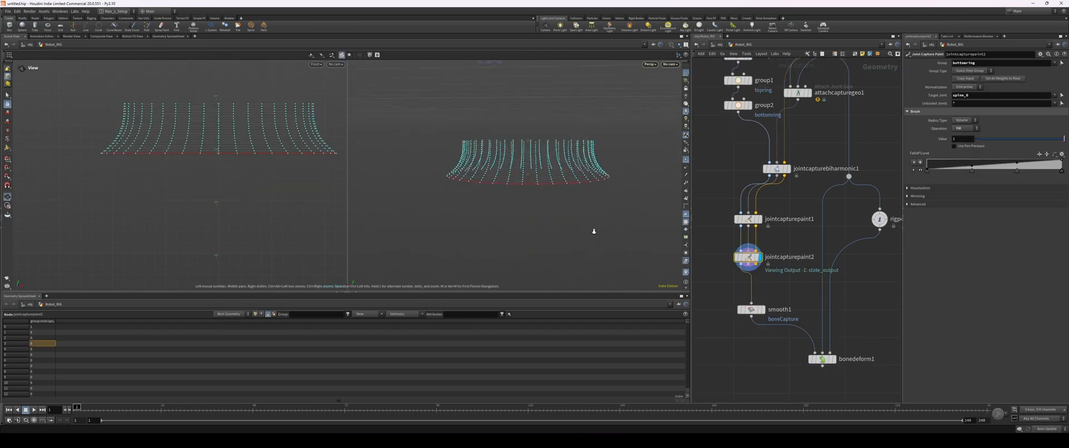
- Compare the outputs of jointcapturepaint2, smooth1 and bonedeform1 in the viewport
alt+drag(594, 231, 608, 236)
click(749, 310)
click(763, 309)
alt+drag(562, 187, 558, 207)
alt+right_drag(558, 207, 571, 140)
click(820, 360)
click(834, 359)
alt+drag(607, 117, 556, 115)
alt+drag(627, 135, 593, 162)
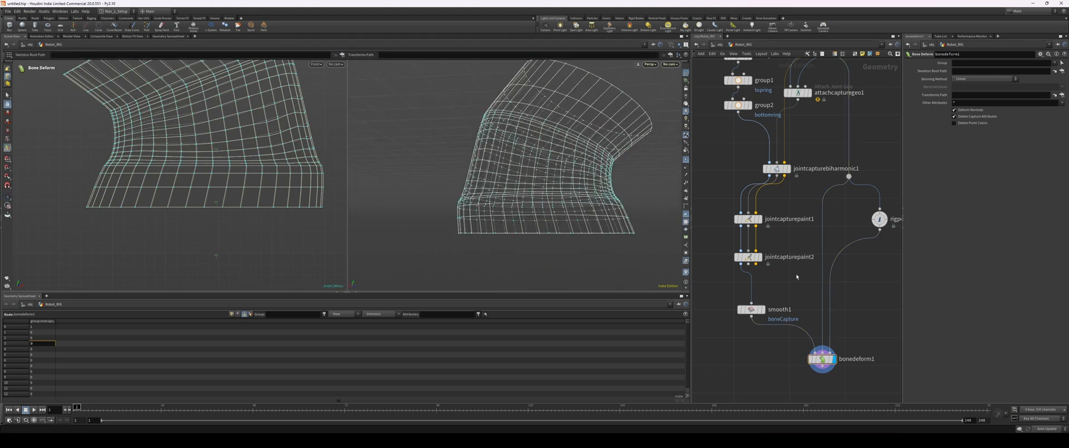
- Insert a Group Promote node between jointcapturepaint2 and smooth1, promoting the bottomring and topring groups to points
key(Tab)
text(group)
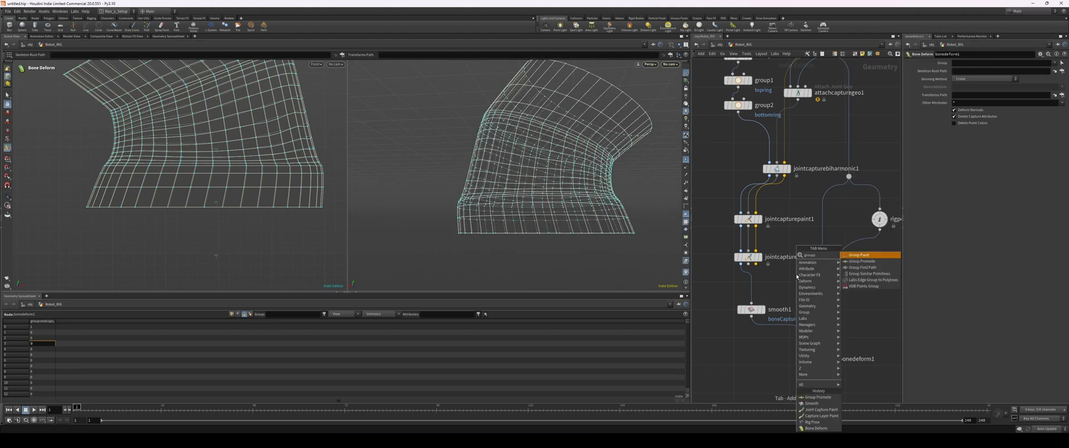
key(Return)
click(776, 285)
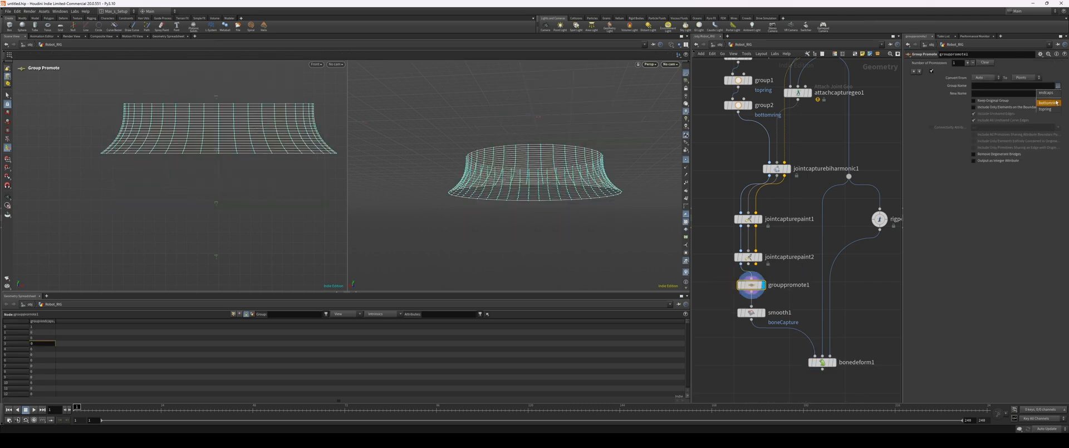
click(1055, 103)
click(1058, 86)
click(1047, 109)
click(1028, 78)
- Set smooth1's constrained points to bottomring topring and display bonedeform1's result
click(751, 312)
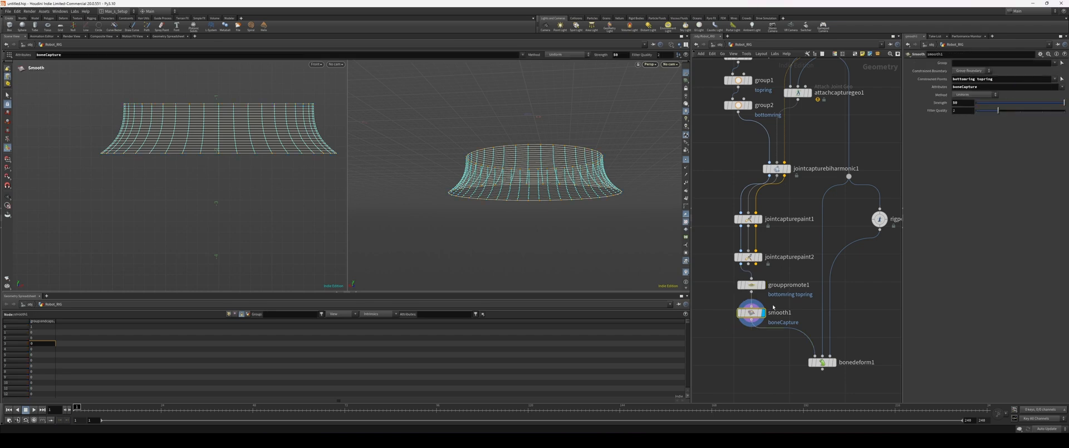
click(833, 362)
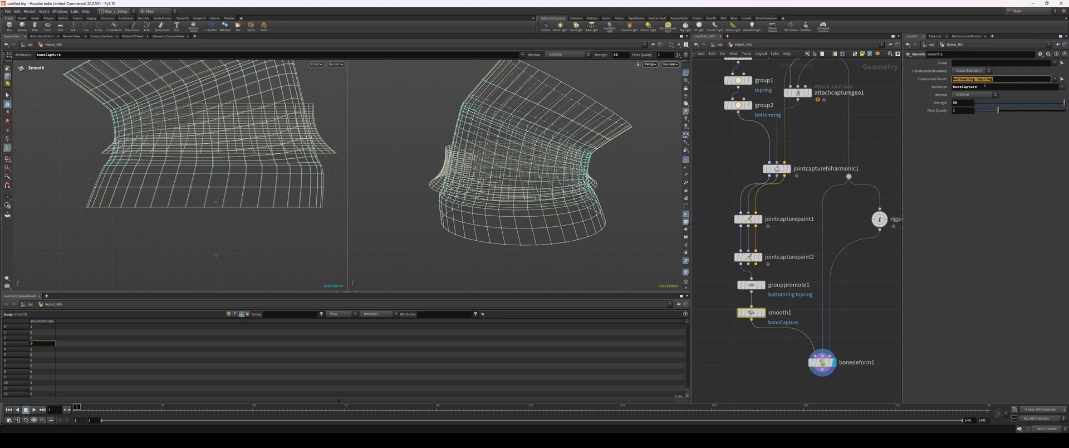
click(996, 87)
click(1010, 80)
- Set smooth1's Strength to 51.7 and its Filter Quality to 1
middle_drag(1020, 102, 1024, 103)
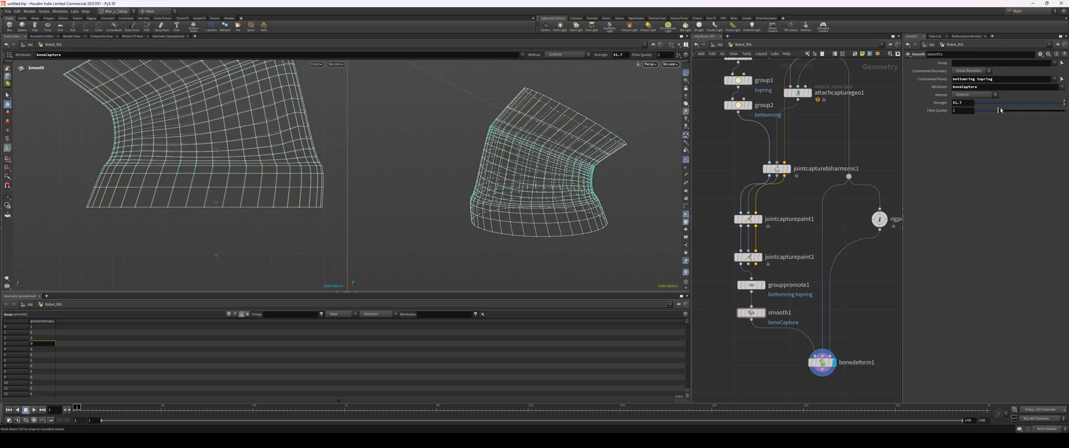
drag(1000, 110, 975, 109)
alt+drag(545, 155, 623, 194)
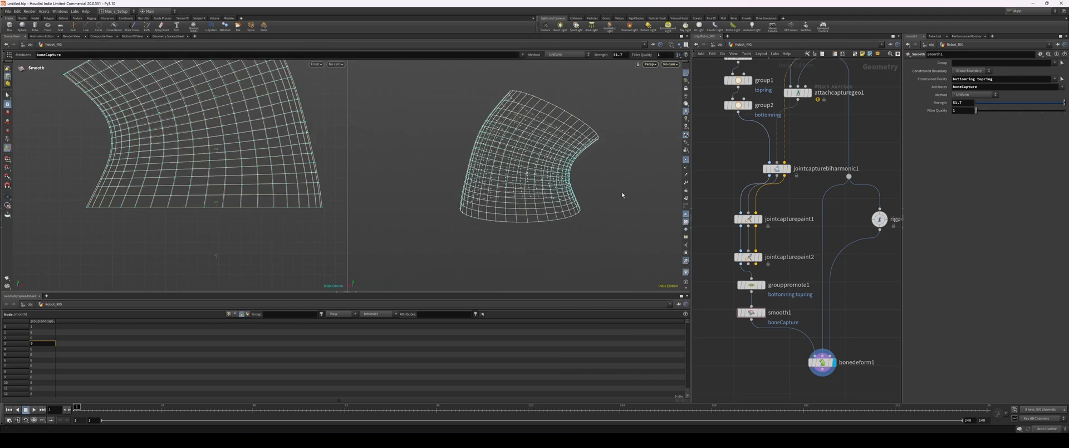
- Move the spine joints in rigpose1 and check how the smoothed proxy deforms
click(878, 218)
alt+drag(557, 167, 638, 137)
drag(586, 105, 588, 119)
alt+drag(594, 221, 567, 207)
click(560, 202)
alt+drag(627, 192, 632, 179)
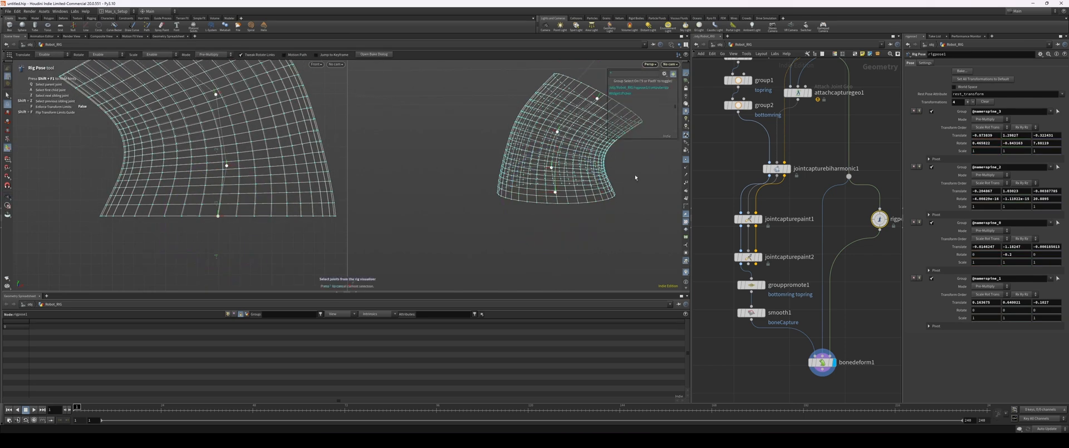
- Reposition the spine's split node and shift the downstream spine nodes aside to make room in the network
scroll(824, 167, down, 5)
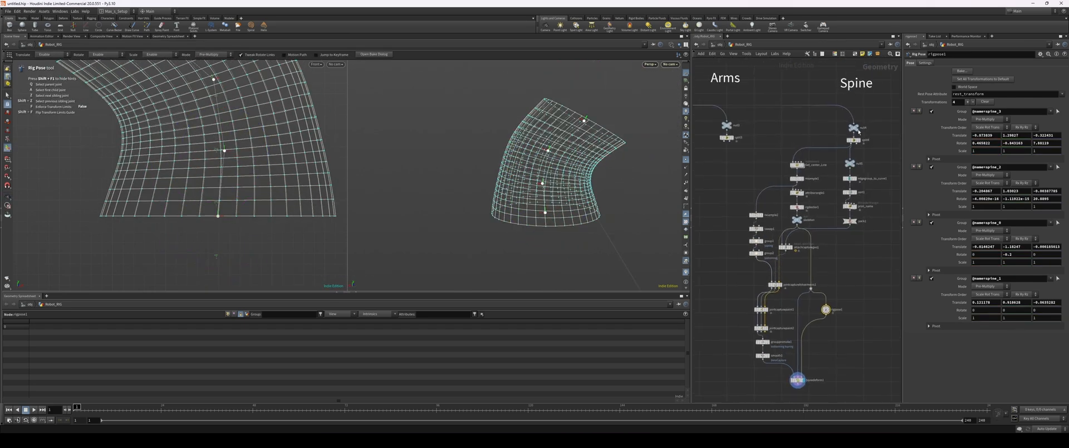
click(853, 139)
drag(853, 138, 809, 135)
middle_drag(809, 136, 785, 128)
scroll(786, 129, down, 1)
drag(868, 140, 735, 358)
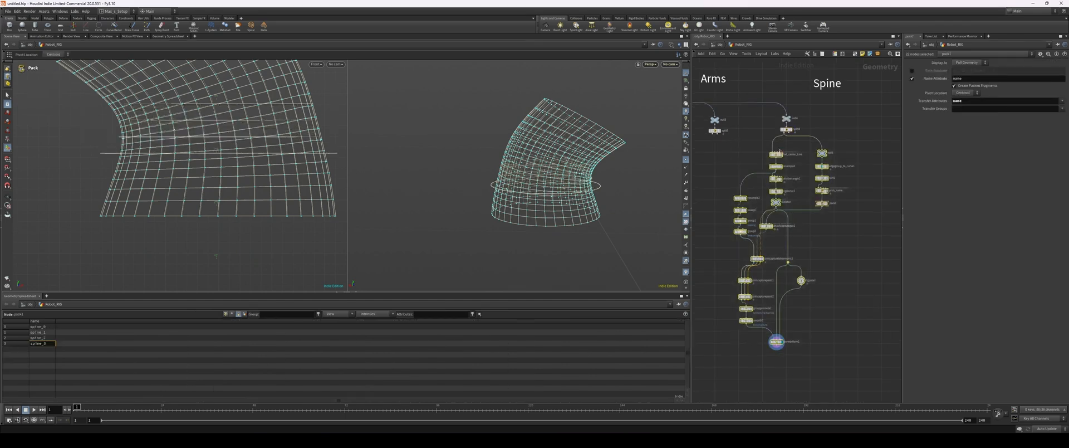
drag(776, 154, 811, 156)
scroll(751, 161, up, 3)
middle_drag(862, 246, 851, 199)
click(847, 216)
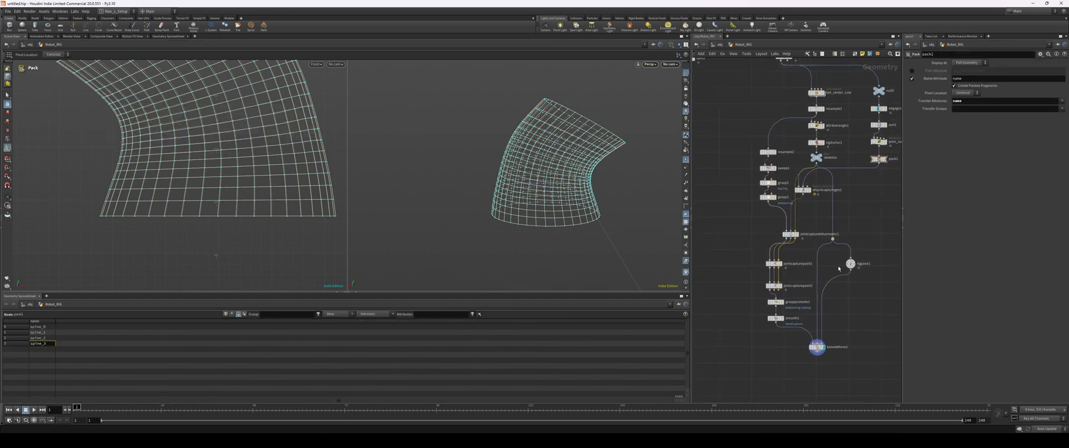
- Display the Split node that isolates the accordian geometry and check its mesh in the viewport
middle_drag(779, 72, 771, 88)
click(775, 74)
click(782, 72)
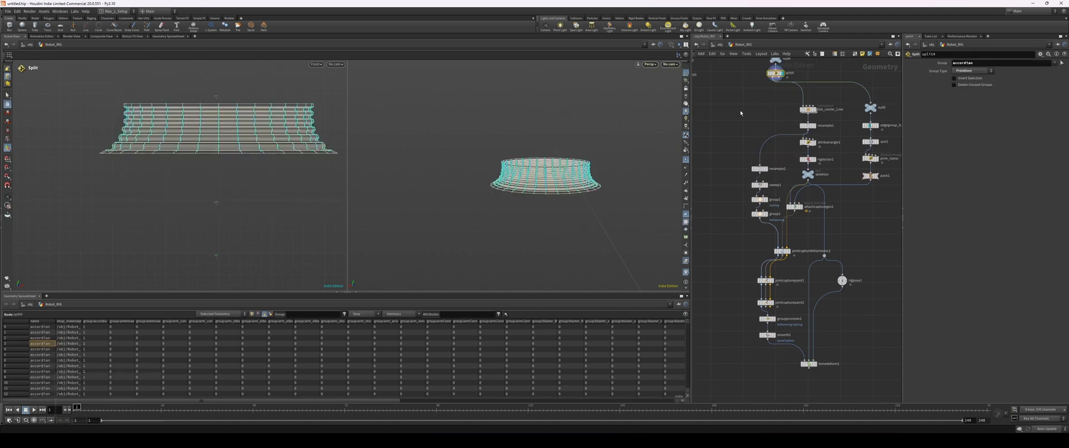
scroll(587, 162, up, 3)
mouse_move(567, 167)
alt+mouse_down()
mouse_move(551, 184)
mouse_move(587, 170)
mouse_move(589, 179)
alt+mouse_up()
key(w)
key(w)
- Add an Attribute Transfer node with the accordian split as destination and smooth1 as source
middle_drag(727, 246, 739, 233)
click(739, 232)
key(Tab)
text(attrtr)
key(Down)
key(Down)
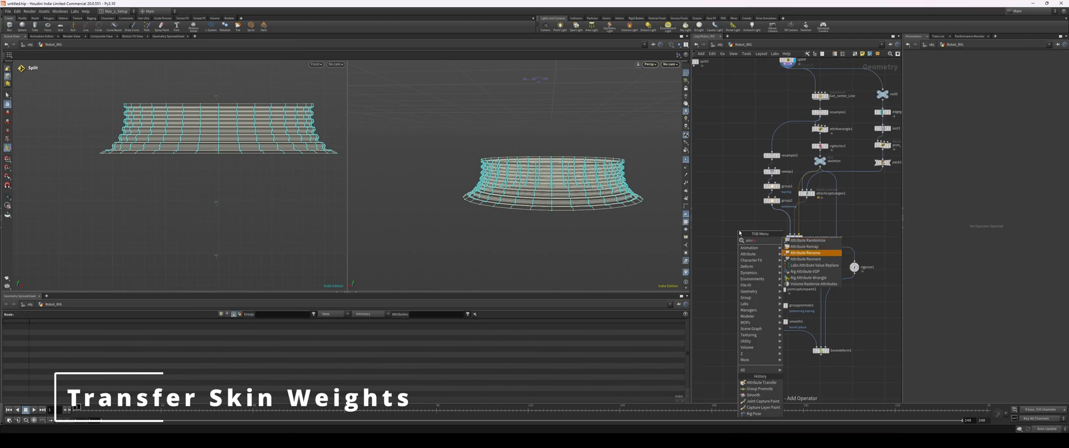
key(Return)
key(BackSpace)
key(BackSpace)
text(tran)
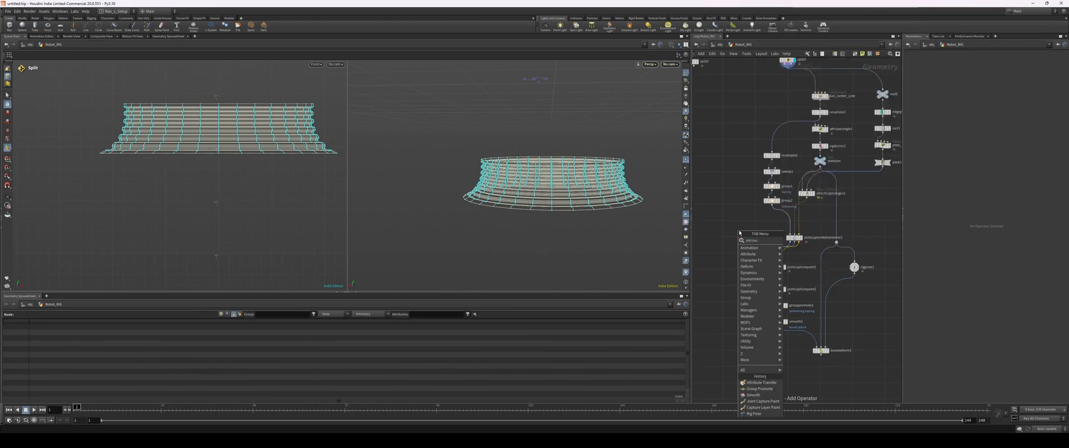
key(Return)
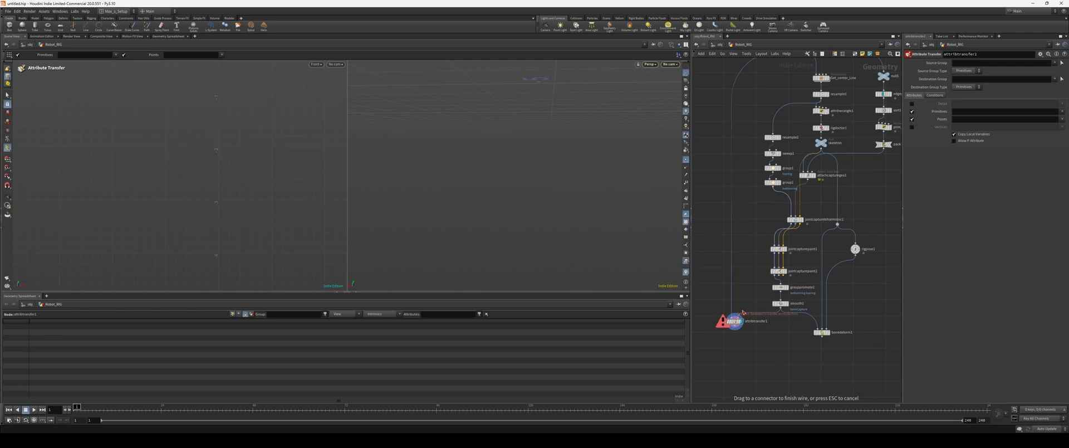
click(732, 317)
alt+drag(560, 194, 595, 236)
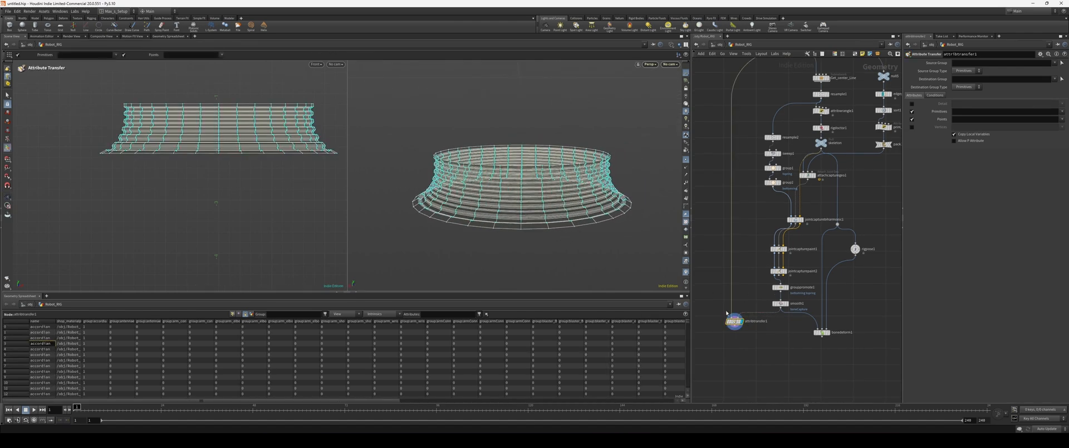
- Set attribtransfer1 to transfer the boneCapture point attribute and feed its output into bonedeform1
click(1062, 119)
click(1057, 134)
middle_drag(880, 324, 848, 293)
drag(708, 264, 849, 315)
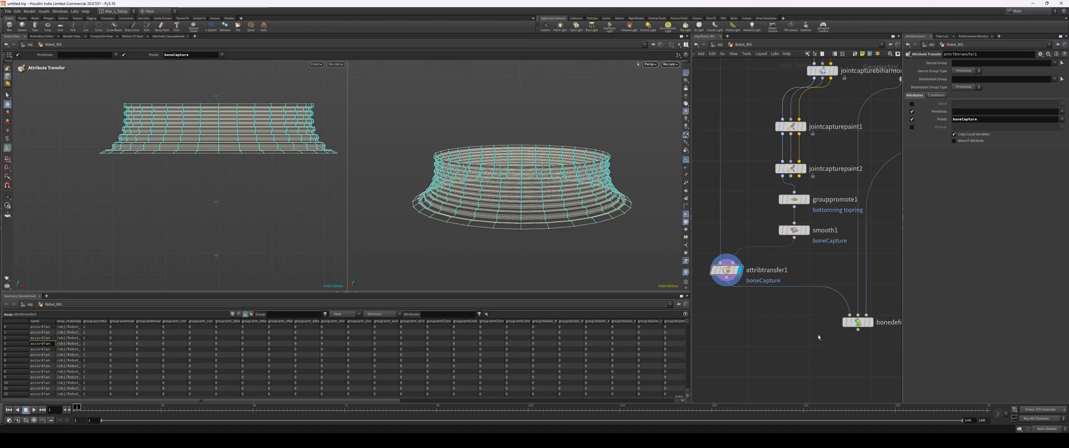
- Display bonedeform1 and inspect the accordian mesh's deformation in wireframe from several angles
click(871, 322)
alt+drag(501, 192, 617, 194)
alt+middle_drag(617, 193, 564, 190)
key(shift+w)
key(shift+w)
mouse_move(574, 192)
alt+mouse_down()
mouse_move(551, 215)
mouse_move(563, 219)
mouse_move(551, 207)
mouse_move(551, 226)
alt+mouse_up()
alt+right_drag(551, 226, 561, 218)
alt+middle_drag(561, 218, 558, 215)
- Insert a Smooth node between attribtransfer1 and bonedeform1 and set it to smooth the boneCapture attribute
middle_drag(748, 297, 749, 294)
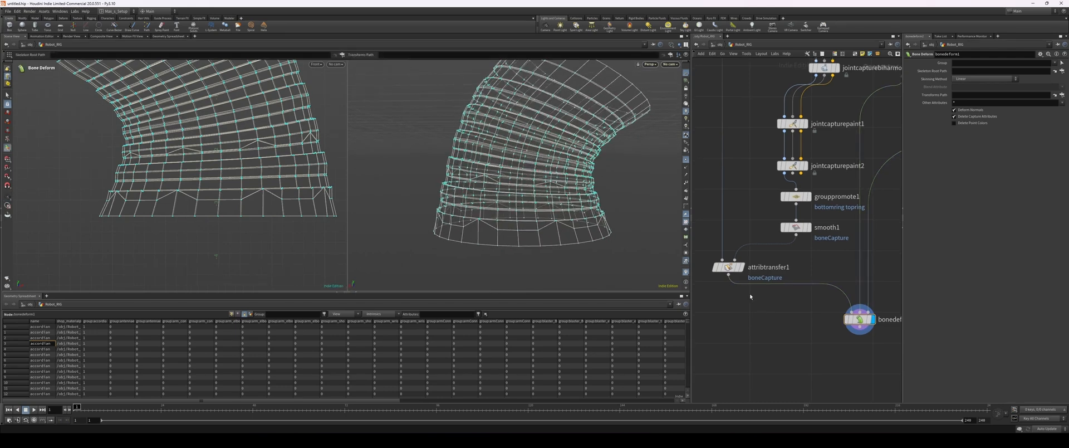
key(Tab)
text(smoo)
key(Return)
click(749, 293)
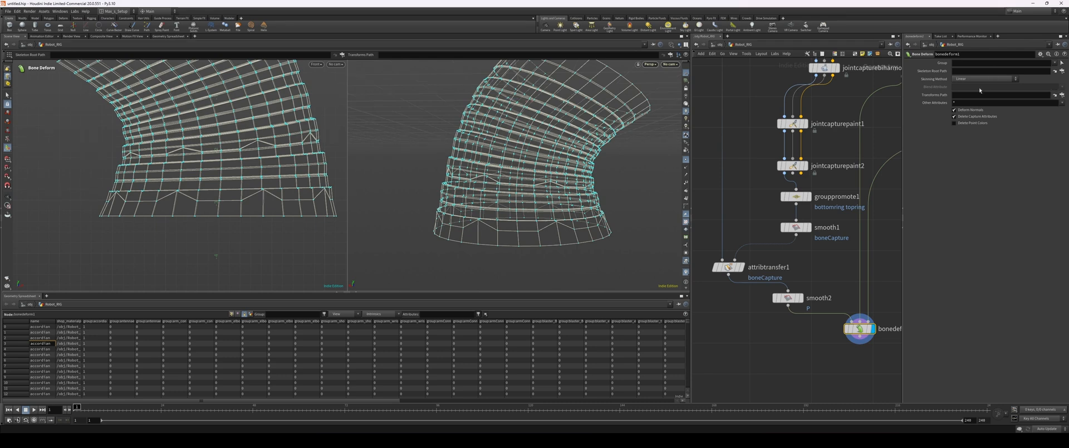
click(800, 298)
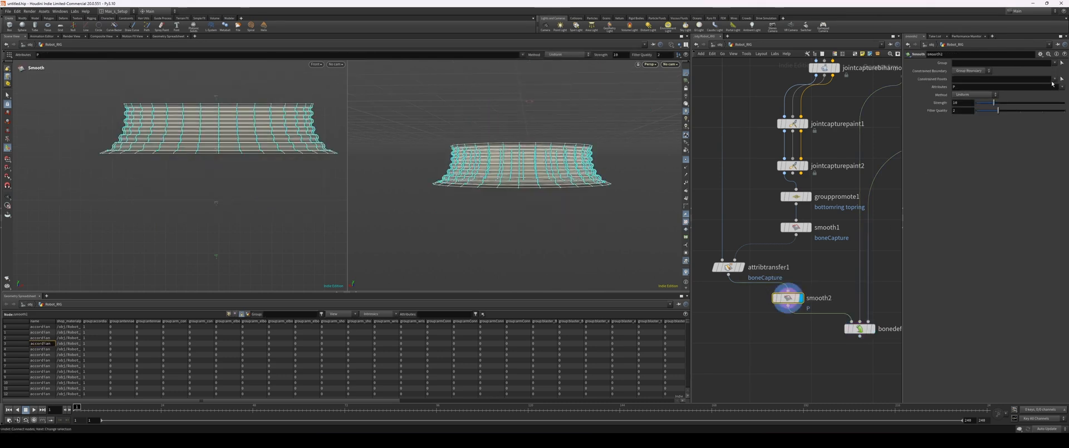
click(1051, 106)
- Display bonedeform1's result, try smooth2's Strength at 0 and raise it to even out the accordian's rings
click(873, 329)
click(788, 298)
drag(994, 103, 970, 104)
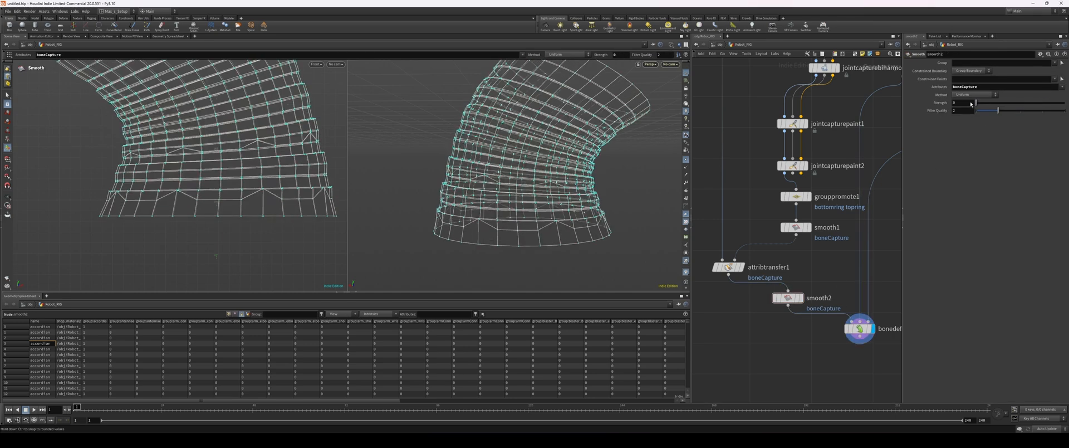
alt+drag(562, 165, 508, 189)
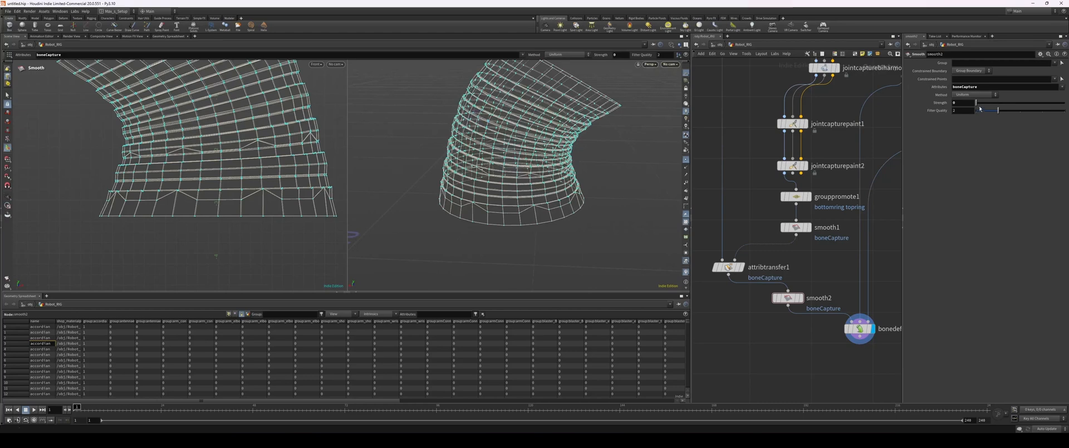
drag(980, 103, 1007, 103)
drag(1021, 103, 1025, 102)
alt+drag(609, 158, 568, 171)
- Space rigpose1 lower in the network and move the upper spine joint to test the accordian's bending
middle_drag(894, 272, 854, 290)
drag(828, 346, 822, 362)
middle_drag(899, 310, 856, 323)
scroll(854, 320, down, 1)
click(851, 165)
drag(851, 166, 839, 216)
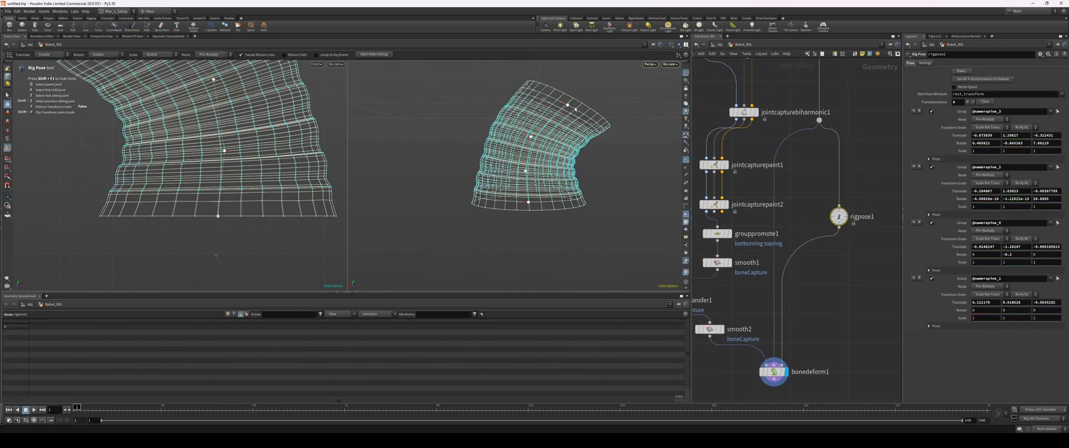
drag(580, 115, 531, 136)
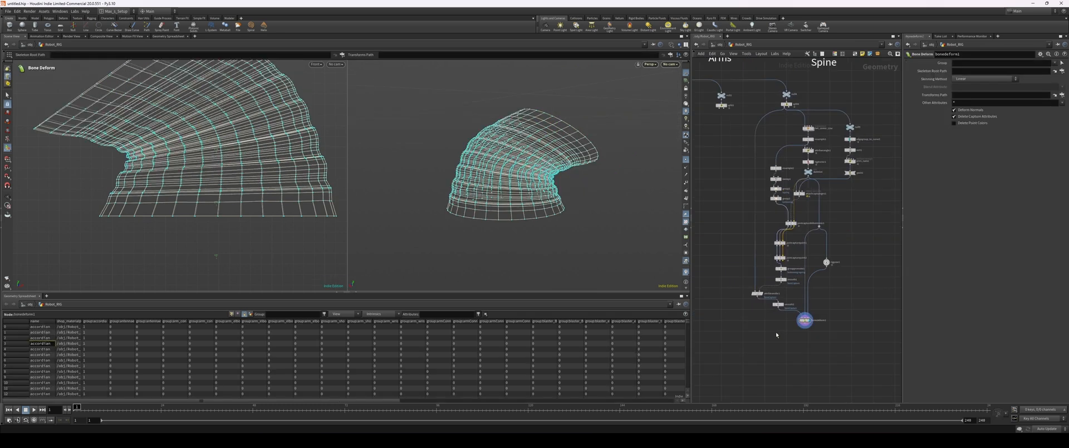
- Reposition bonedeform1 in the network and rename it debug
scroll(776, 333, up, 4)
middle_drag(776, 333, 765, 327)
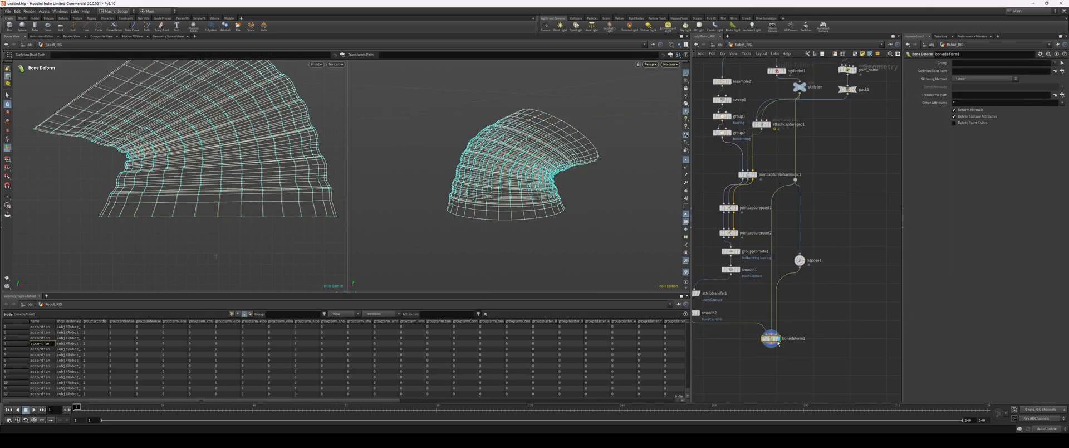
drag(771, 339, 759, 339)
middle_drag(732, 356, 761, 340)
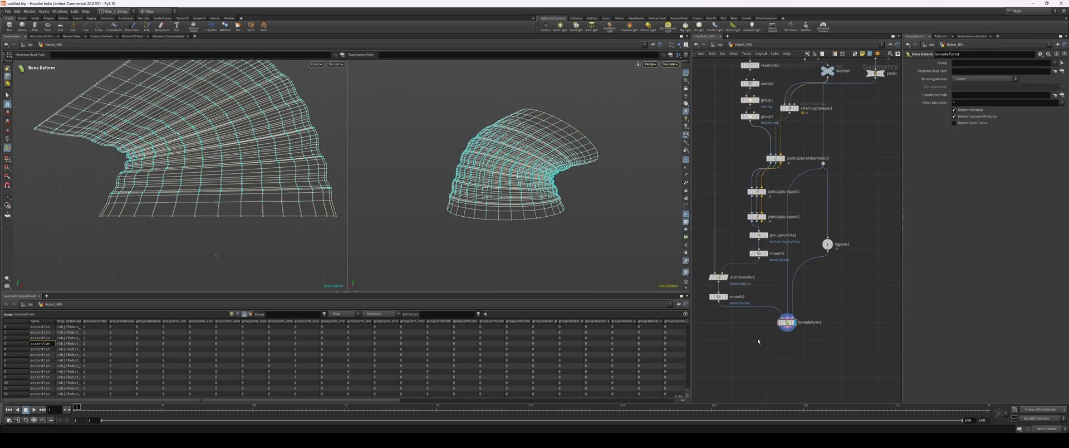
double_click(817, 322)
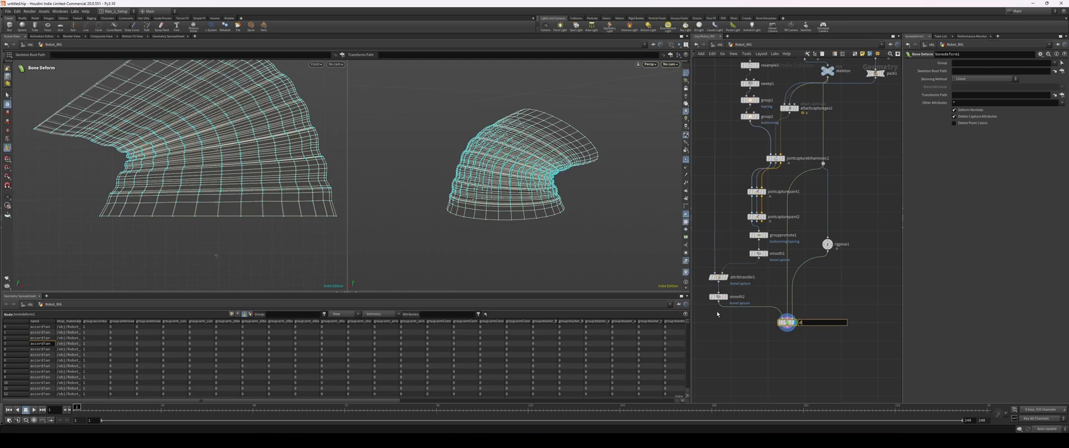
key(Return)
- Add a Null node fed by smooth2's output and display it
scroll(775, 338, up, 3)
middle_drag(757, 334, 780, 328)
scroll(780, 329, down, 3)
middle_drag(732, 310, 761, 302)
key(Tab)
text(null)
key(Return)
click(749, 327)
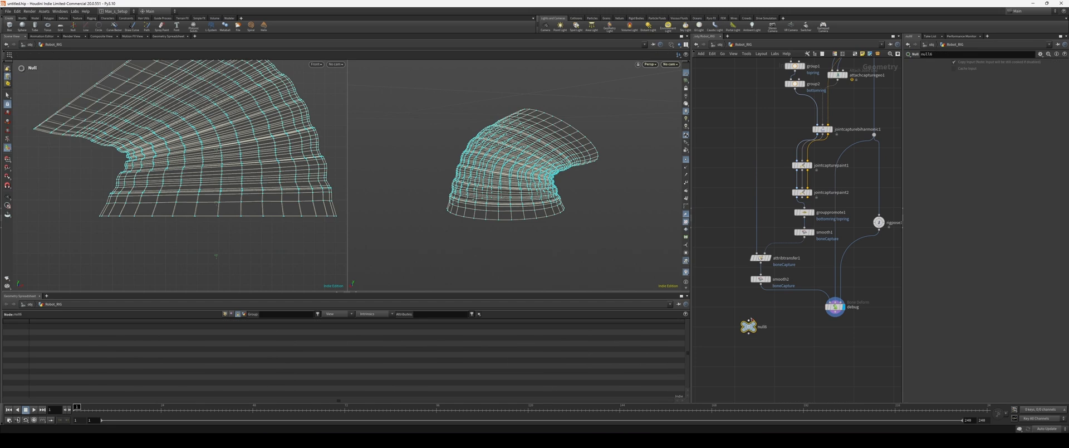
drag(763, 286, 748, 322)
key(shift+r)
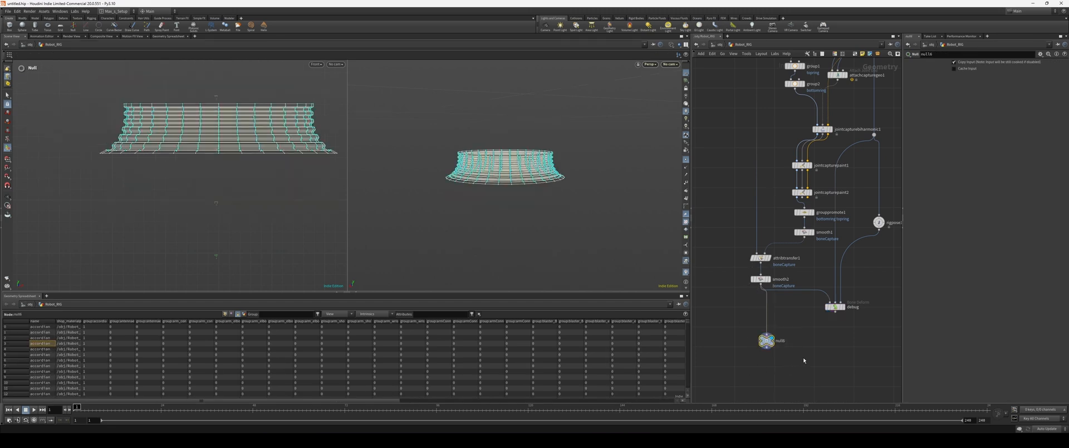
- Toggle the viewport's wireframe shading and rename the Null below smooth2 as SPINE_SKINNED, styled as a black circle
middle_drag(799, 367, 788, 335)
key(shift+w)
scroll(599, 217, up, 2)
drag(759, 308, 758, 317)
click(773, 314)
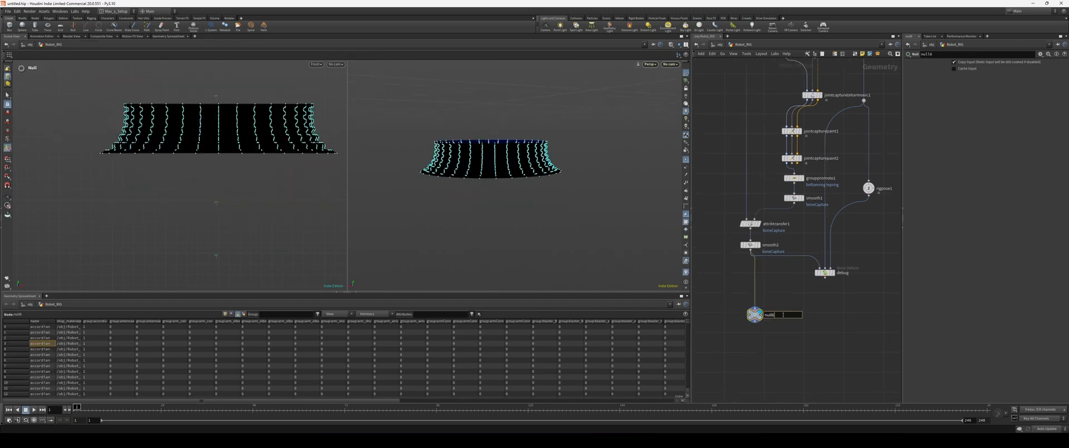
text(SPINE_)
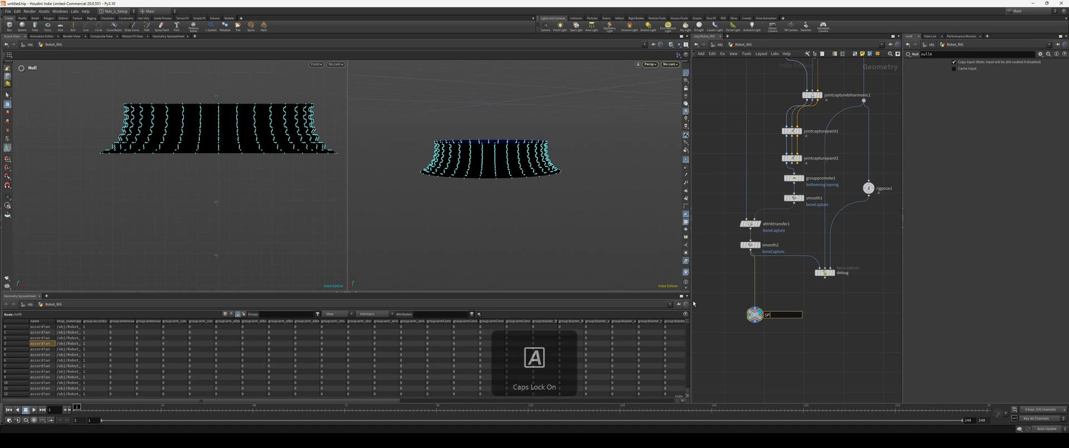
text(SKINNED)
key(Return)
scroll(776, 306, down, 1)
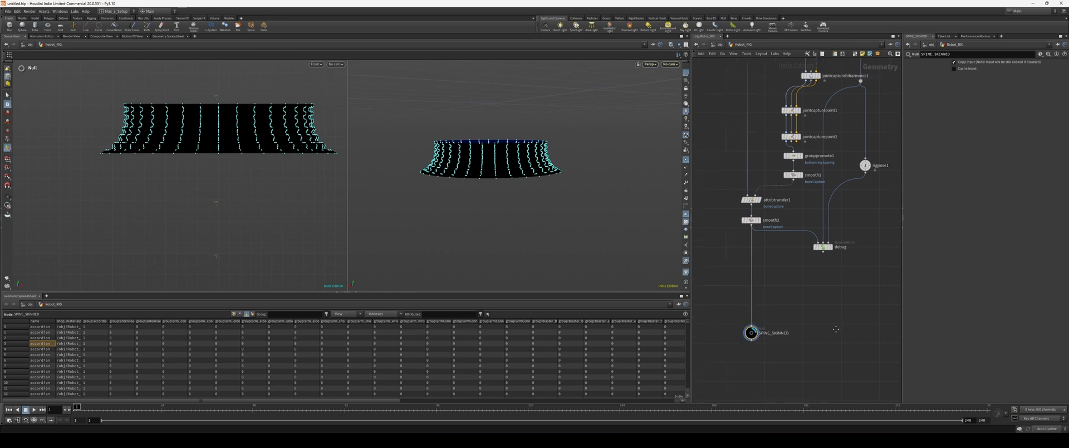
- Add a Null node fed by the skeleton node, beside the debug branch, and name it SPINE_SKEL
scroll(880, 282, down, 3)
middle_drag(880, 281, 826, 321)
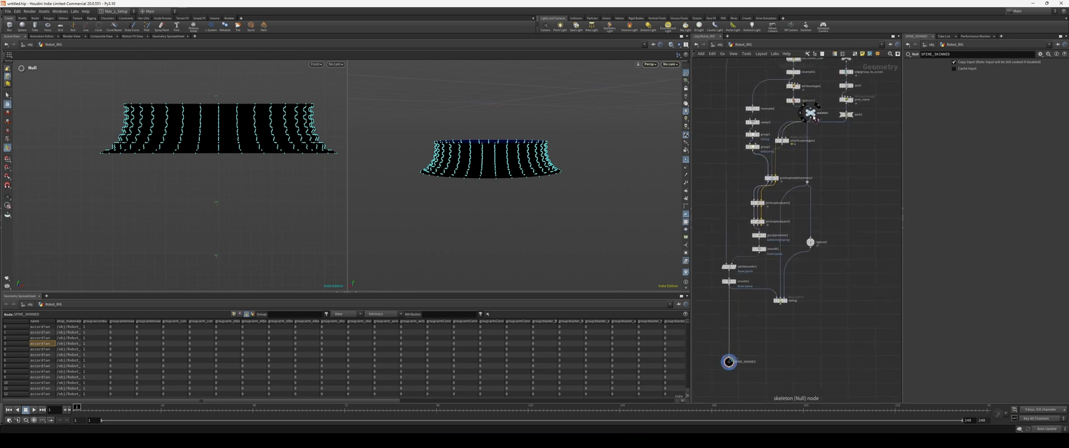
drag(837, 275, 832, 356)
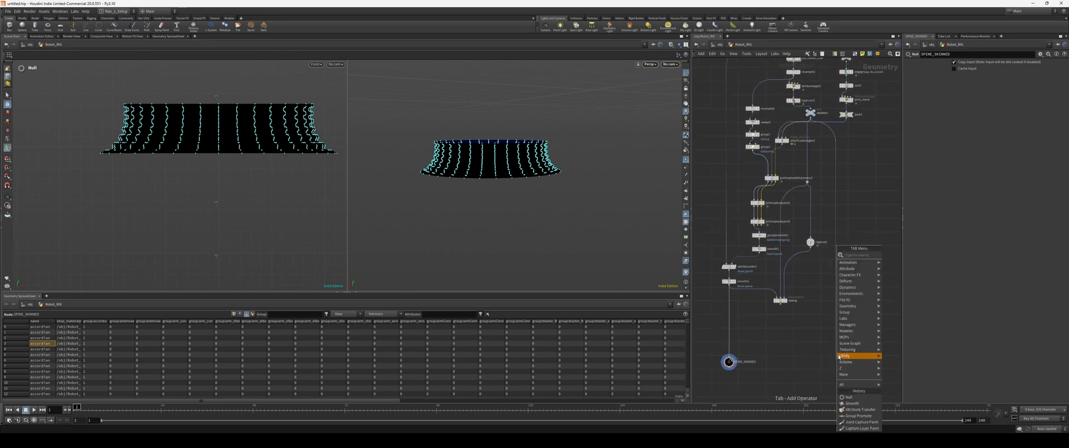
click(839, 356)
key(Caps_Lock)
text(spine)
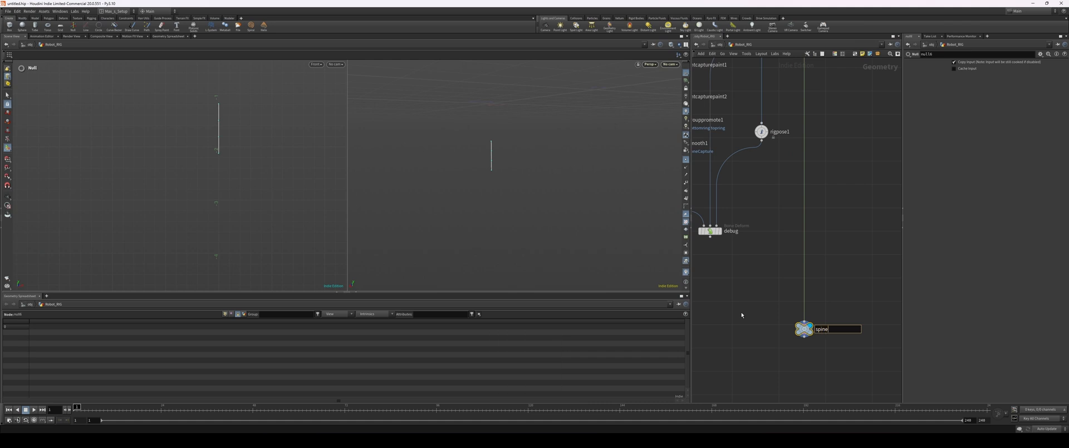
key(BackSpace)
key(BackSpace)
key(BackSpace)
key(BackSpace)
key(BackSpace)
key(Caps_Lock)
text(SPINE_)
key(Return)
- Colour the SPINE_SKEL node black to match SPINE_SKINNED
scroll(874, 305, down, 3)
key(c)
click(859, 398)
scroll(819, 309, up, 3)
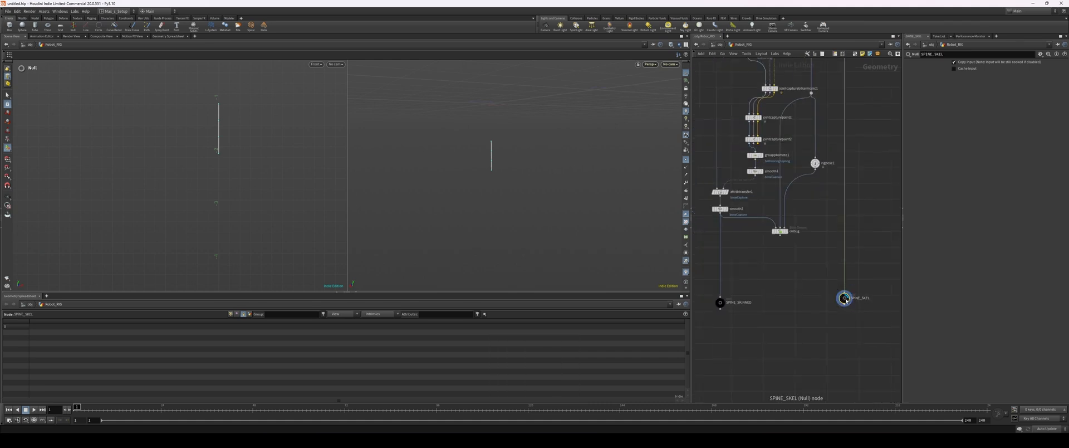
scroll(828, 302, up, 2)
middle_drag(818, 308, 862, 291)
scroll(811, 303, down, 2)
scroll(809, 307, up, 2)
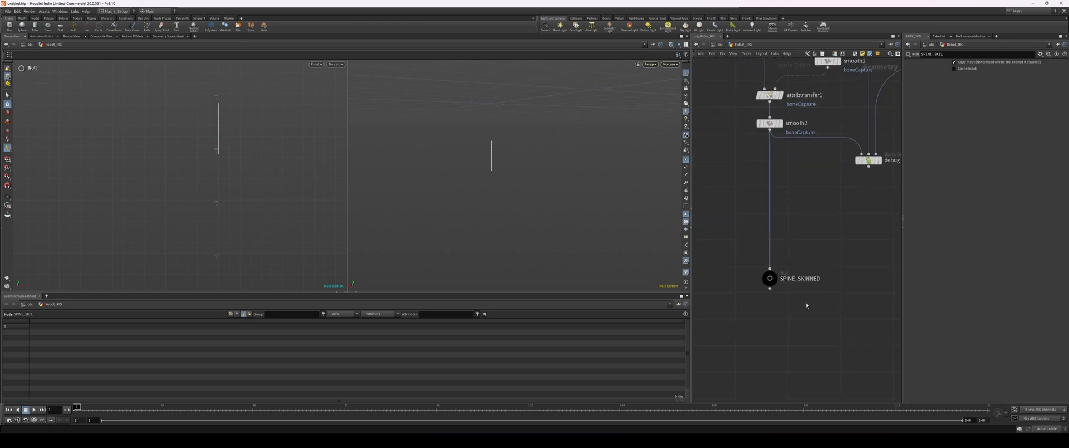
click(768, 286)
scroll(830, 293, down, 3)
middle_drag(895, 296, 781, 292)
alt+drag(813, 279, 793, 298)
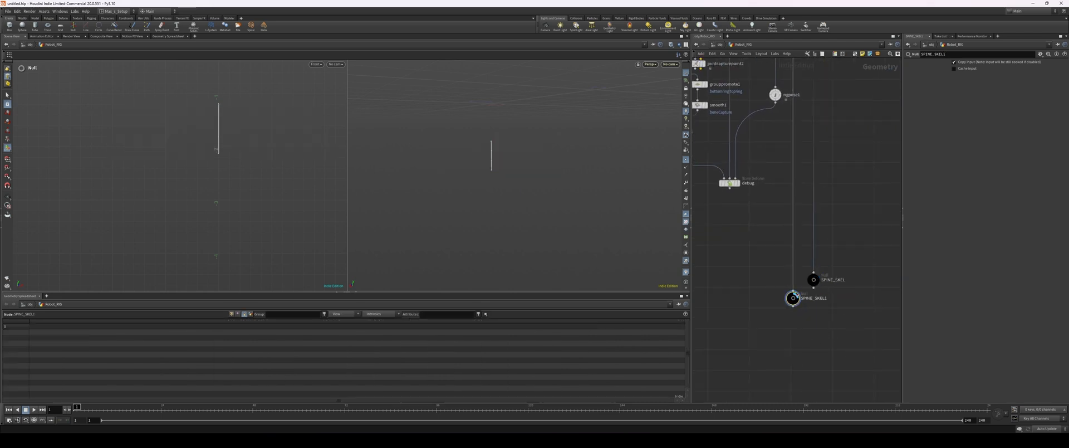
click(795, 301)
key(c)
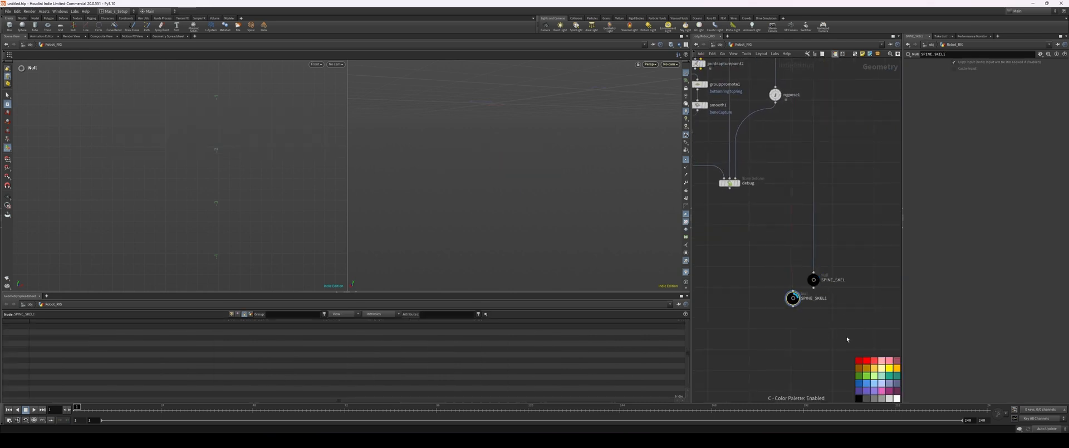
click(858, 382)
key(z)
key(z)
scroll(819, 334, down, 5)
middle_drag(734, 231, 808, 225)
scroll(819, 318, down, 3)
mouse_move(820, 319)
middle_down()
mouse_move(772, 314)
mouse_move(854, 326)
mouse_move(785, 332)
mouse_move(818, 325)
middle_up()
scroll(831, 332, up, 4)
scroll(851, 320, up, 3)
scroll(806, 310, down, 1)
scroll(806, 303, up, 1)
key(Delete)
- Lay out the SPINE_SKINNED and SPINE_SKEL nodes side by side beneath the debug node
scroll(822, 305, down, 3)
middle_drag(820, 306, 778, 350)
scroll(824, 305, down, 2)
drag(834, 379, 727, 328)
middle_drag(749, 348, 756, 309)
key(l)
drag(776, 344, 770, 352)
click(815, 316)
middle_drag(815, 316, 800, 342)
scroll(816, 301, down, 1)
middle_drag(820, 289, 834, 332)
middle_drag(853, 152, 878, 117)
scroll(880, 145, up, 3)
scroll(861, 141, down, 1)
middle_drag(820, 353, 833, 268)
scroll(830, 268, up, 2)
middle_drag(816, 350, 814, 320)
scroll(831, 308, down, 1)
middle_drag(820, 273, 841, 361)
middle_drag(873, 274, 845, 320)
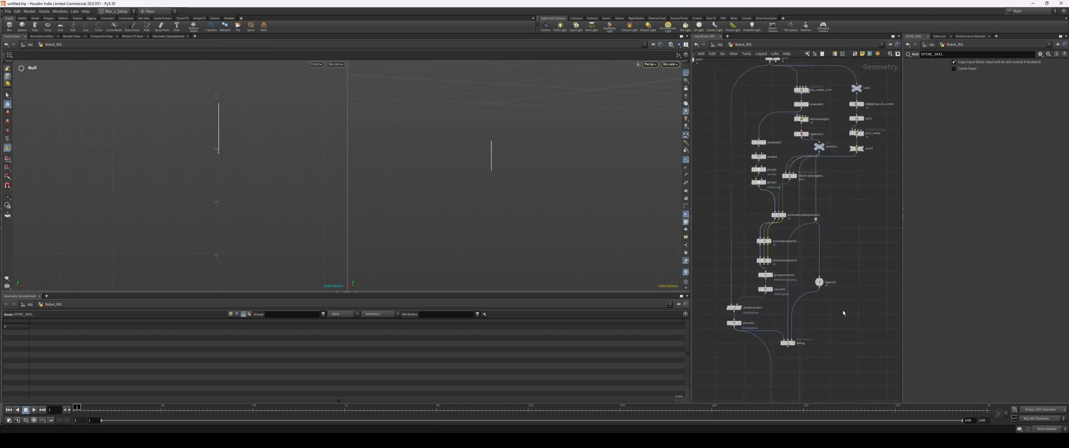
- Enclose all the node chains under the Spine label, down to debug, in a network box
alt+drag(423, 162, 473, 165)
alt+middle_drag(478, 155, 466, 179)
scroll(832, 197, down, 3)
middle_drag(853, 195, 875, 203)
drag(761, 80, 878, 326)
key(shift+o)
middle_drag(854, 350, 828, 365)
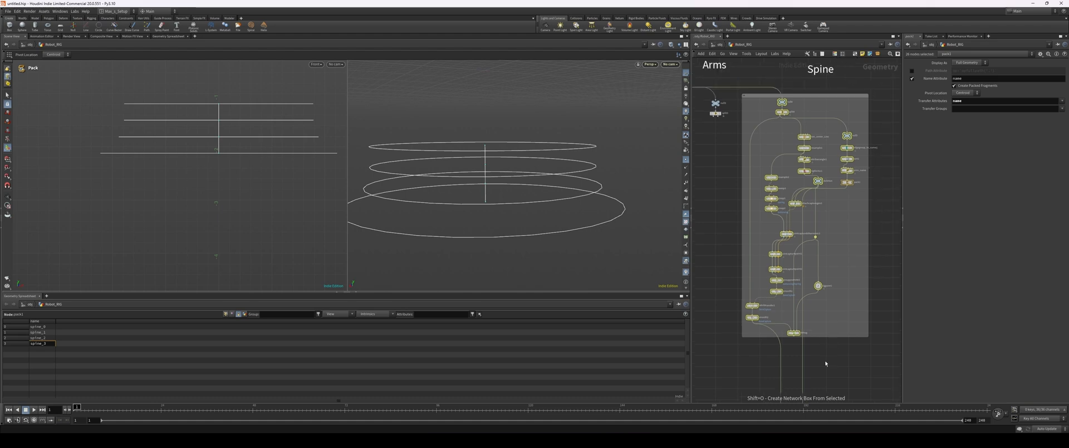
middle_drag(868, 93, 850, 109)
drag(850, 109, 887, 112)
- Reposition the SPINE_SKINNED and SPINE_SKEL nodes just below the spine network box
middle_drag(863, 360, 861, 250)
drag(834, 308, 807, 347)
middle_drag(859, 281, 837, 319)
scroll(830, 312, down, 1)
middle_drag(805, 293, 854, 290)
scroll(812, 308, up, 2)
drag(816, 375, 819, 365)
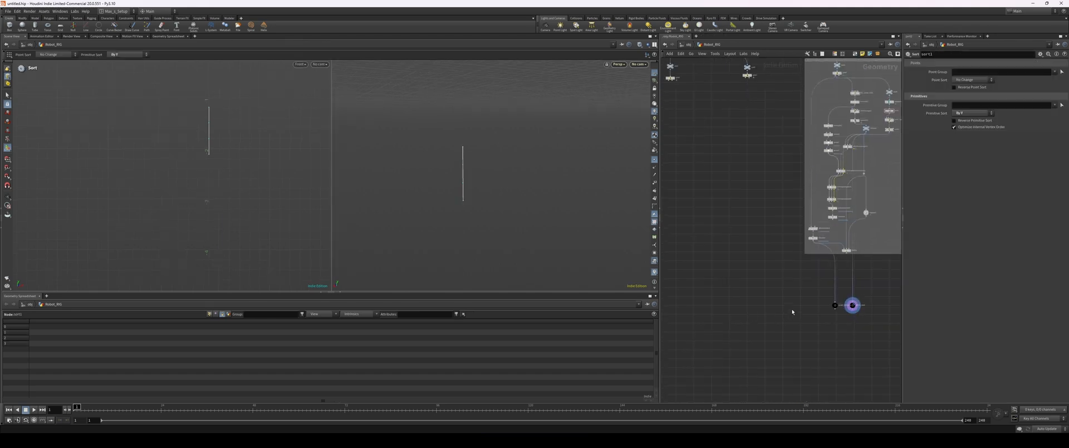
- Add a Merge node below the spine network box and feed it from SPINE_SKINNED
middle_drag(748, 313, 809, 328)
scroll(779, 308, down, 1)
middle_drag(749, 188, 821, 188)
middle_drag(837, 279, 716, 263)
scroll(787, 312, up, 2)
scroll(758, 334, down, 5)
middle_drag(756, 325, 768, 304)
scroll(751, 309, up, 1)
scroll(751, 308, up, 2)
scroll(752, 310, up, 2)
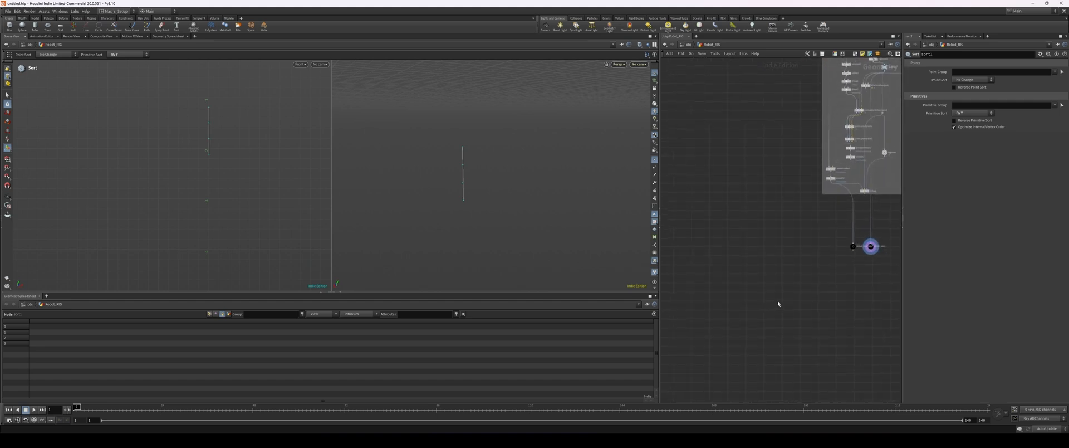
click(779, 296)
key(Tab)
text(mer)
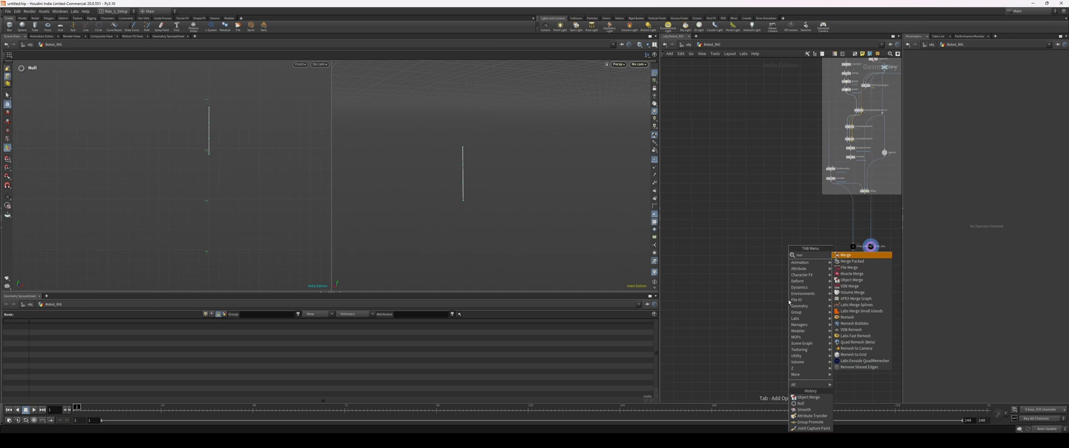
key(Return)
click(788, 303)
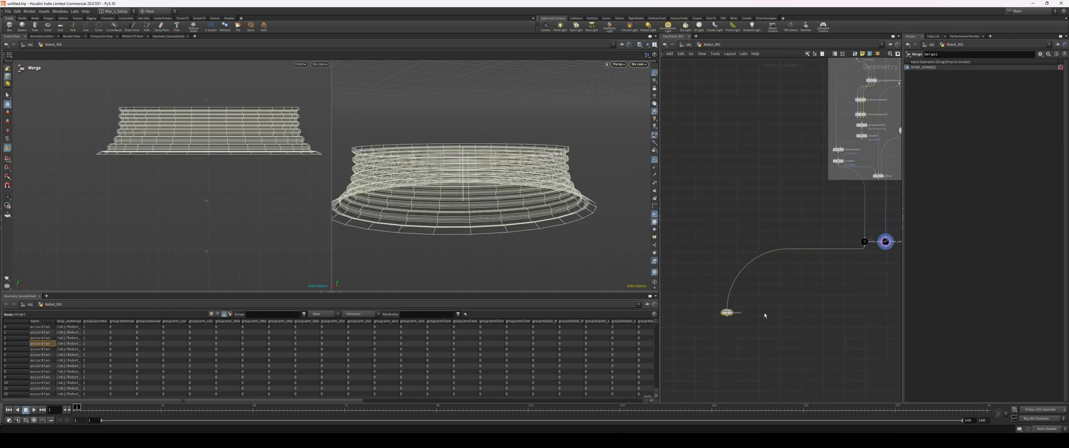
- Rename the new Merge node as FINAL_SKINNED_GEO
middle_drag(751, 314, 761, 294)
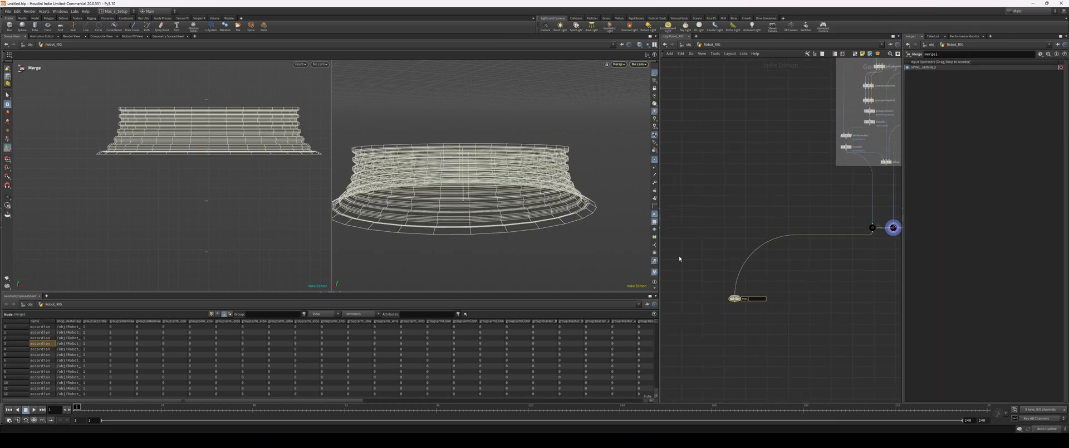
key(Return)
key(f)
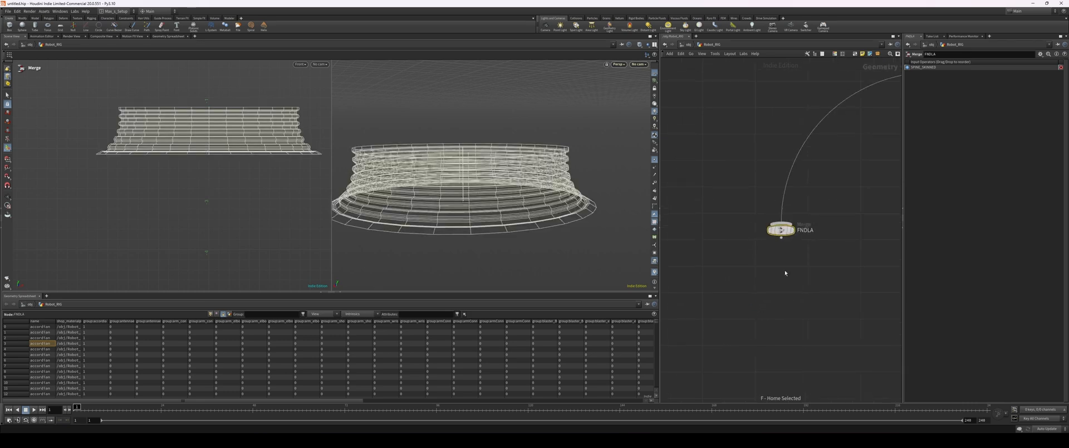
key(F2)
text(FINAL_SKINNED_GEO)
key(Return)
- Duplicate the FINAL_SKINNED_GEO merge, feed the copy from SPINE_SKEL instead and rename it FINAL_SKELETON
scroll(706, 214, down, 3)
key(ctrl+c)
key(ctrl+v)
drag(850, 194, 818, 245)
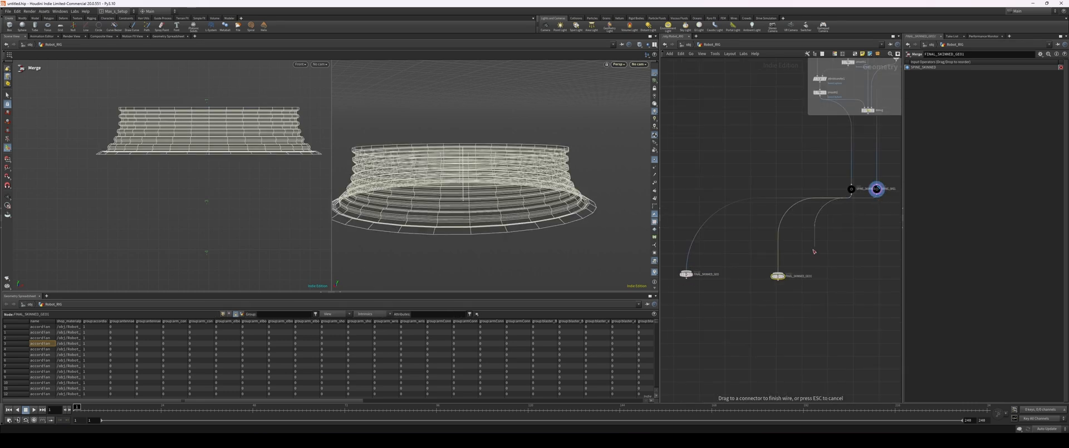
click(788, 267)
scroll(751, 291, up, 3)
key(F2)
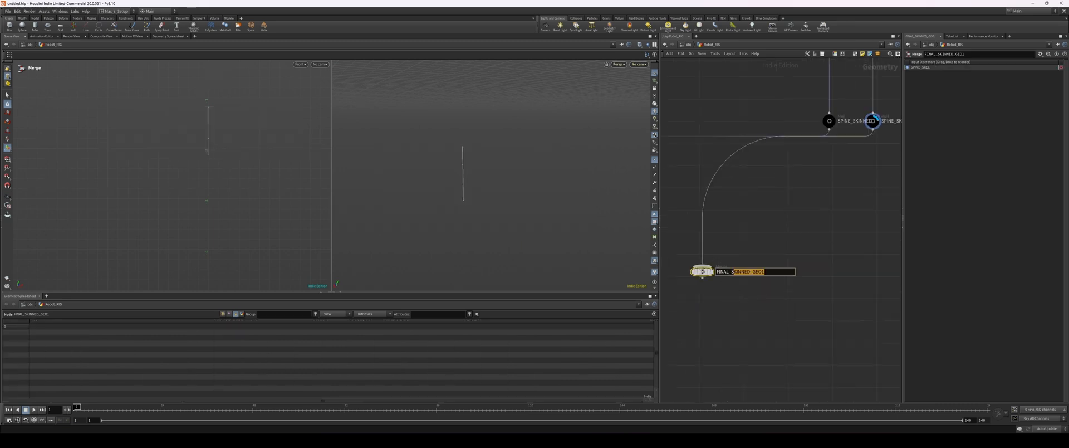
text(FINAL_SKELETON)
key(Return)
- Line up the FINAL_SKINNED_GEO and FINAL_SKELETON merges, leaving more space between them
drag(746, 302, 826, 283)
key(l)
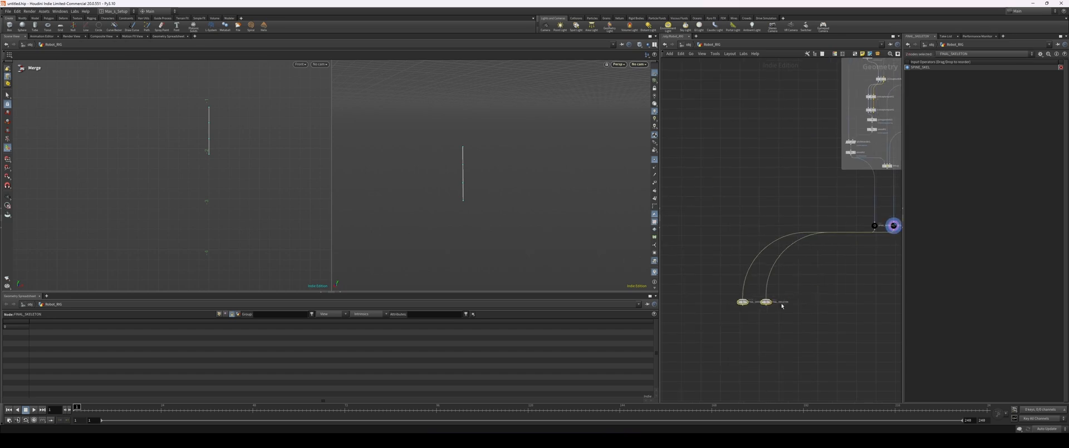
click(767, 302)
scroll(751, 304, up, 5)
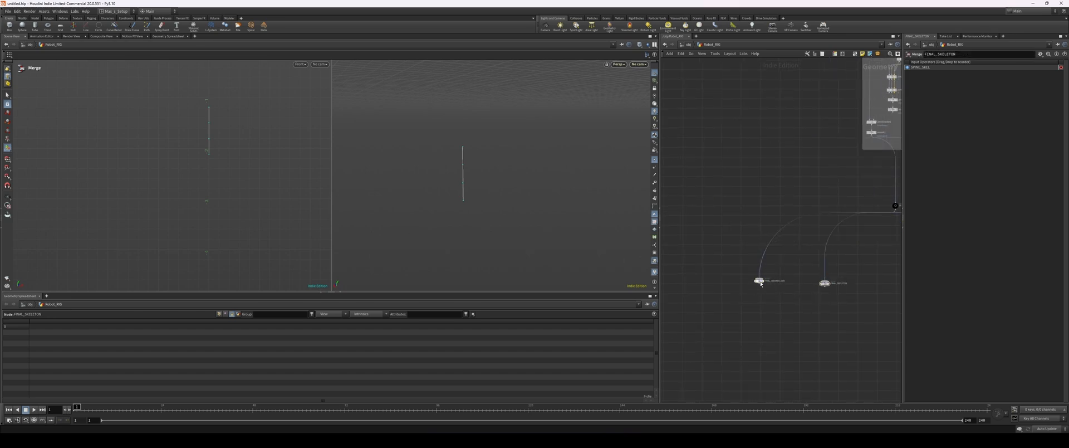
- Add a Null node under each of the FINAL_SKINNED_GEO and FINAL_SKELETON merges and align each pair
key(Tab)
text(null)
key(Return)
click(759, 316)
key(l)
drag(749, 283, 848, 314)
click(847, 306)
key(l)
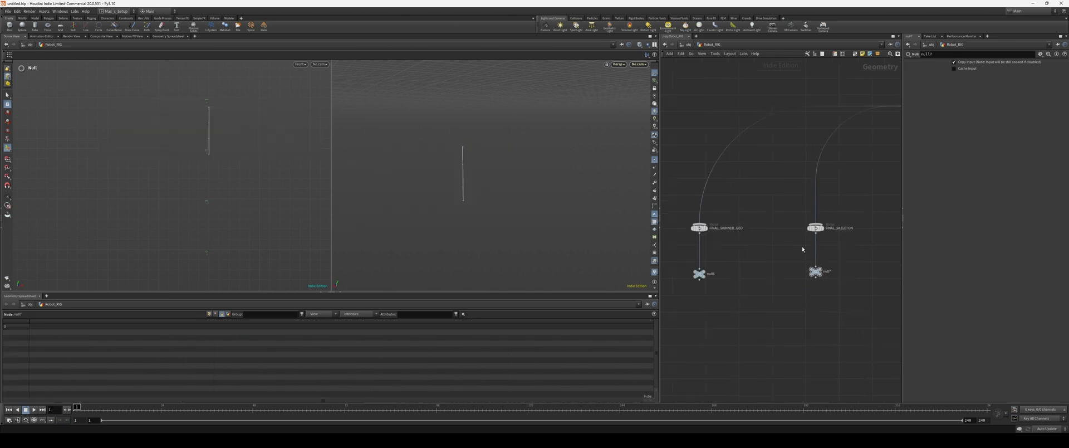
- Add a Pack Folder node below the two new Nulls, wire both into it and display it
key(Tab)
text(pac)
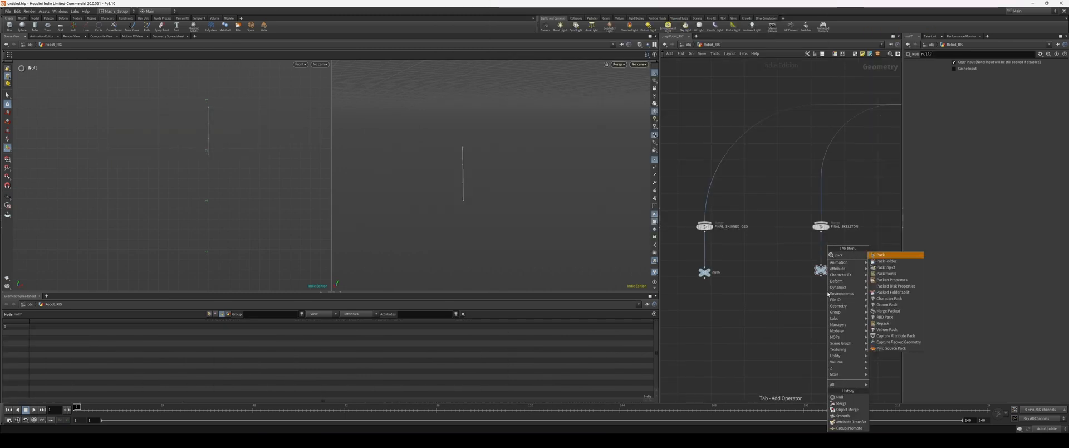
text(kfo)
key(Return)
click(834, 296)
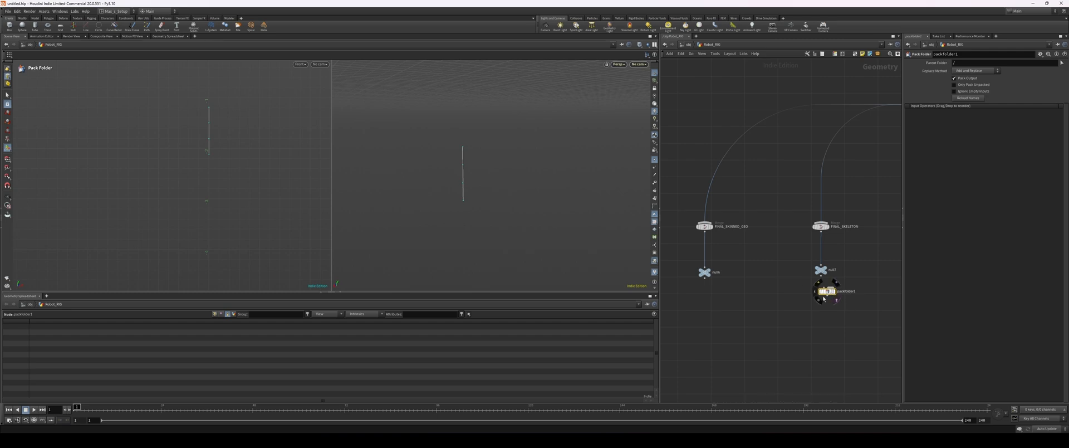
drag(787, 284, 739, 344)
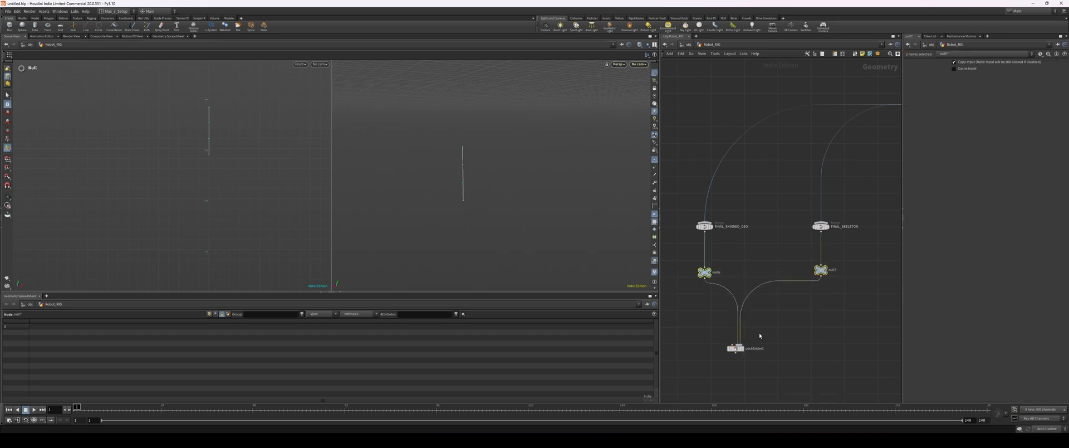
- Name both Pack Folder inputs Base and set the skinned geometry's type to shp
scroll(720, 339, up, 3)
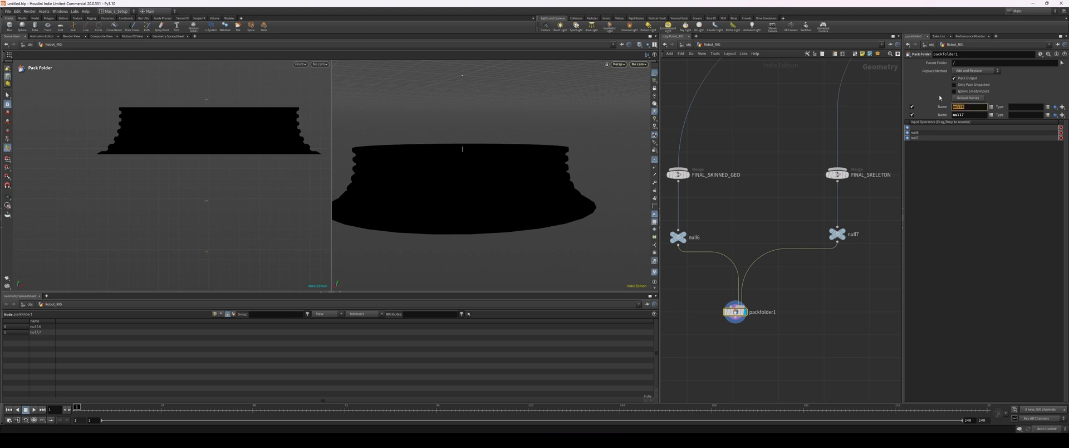
text(e)
key(Tab)
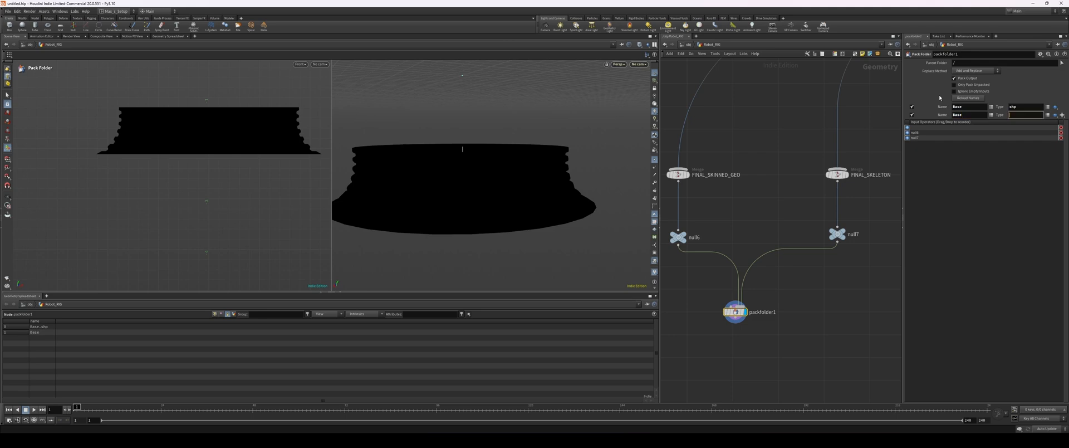
- Reposition the FINAL_SKINNED_GEO and FINAL_SKELETON branches, with their Nulls, above the Pack Folder node
scroll(804, 307, down, 1)
middle_drag(804, 307, 795, 330)
drag(796, 192, 862, 270)
drag(668, 192, 724, 287)
middle_drag(735, 251, 803, 253)
scroll(804, 253, down, 2)
drag(770, 268, 750, 267)
scroll(789, 238, down, 5)
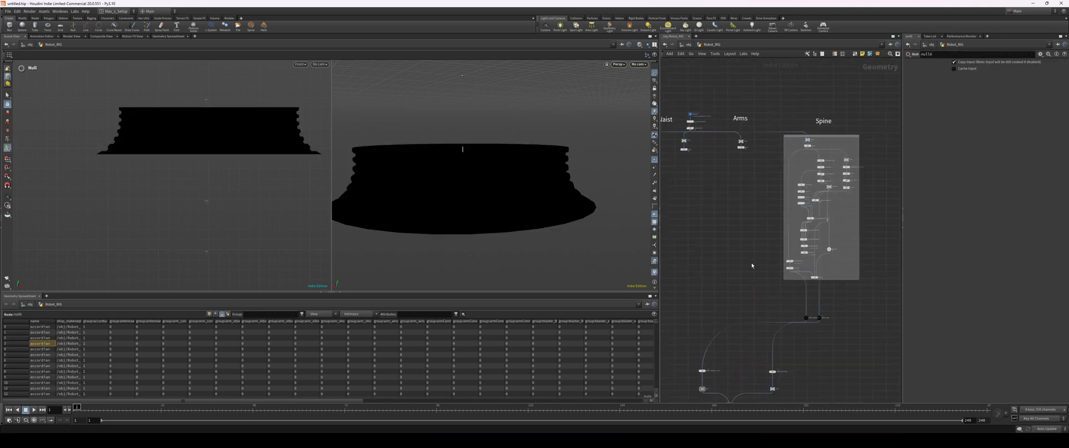
- Copy the Spine label to above the FINAL_SKINNED_GEO merge and change its text to Shape
alt+drag(831, 126, 698, 327)
middle_drag(707, 340, 763, 270)
drag(753, 255, 747, 282)
scroll(785, 296, up, 4)
double_click(693, 262)
drag(699, 260, 622, 243)
text(Shape)
middle_drag(704, 262, 686, 255)
- Copy the Shape label to between the skinned geometry and skeleton branches, and change the original label's text to Geo
alt+drag(683, 260, 821, 259)
middle_drag(689, 255, 747, 257)
double_click(748, 257)
drag(748, 256, 688, 254)
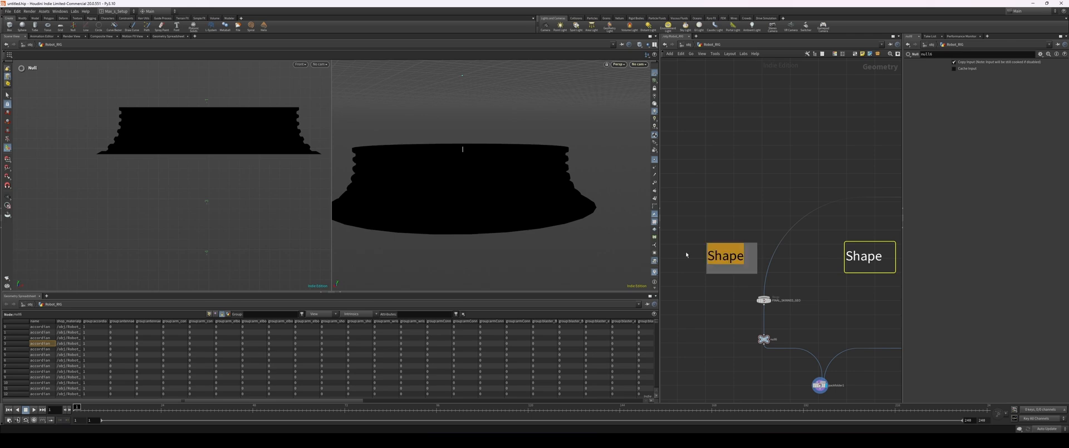
text(Geo)
click(826, 295)
- Change the copied label's text to Skeleton, widen its box and place it above the FINAL_SKELETON branch
middle_drag(825, 295, 787, 281)
double_click(811, 245)
text(Skeelto)
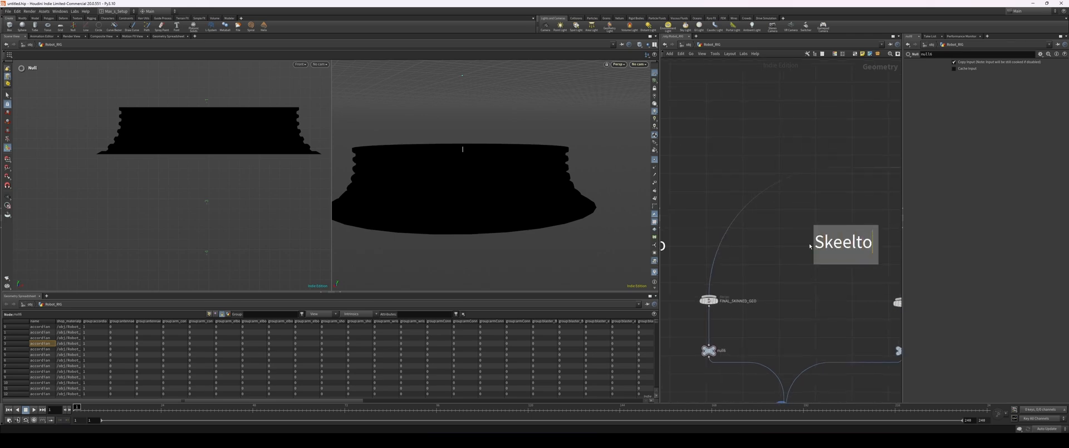
middle_drag(809, 246, 712, 227)
drag(781, 244, 806, 246)
drag(787, 227, 884, 238)
click(780, 267)
- Select the Geo and Skeleton branches with their labels and Pack Folder node, and move them slightly farther below the Spine network
scroll(779, 266, down, 4)
middle_drag(779, 267, 806, 271)
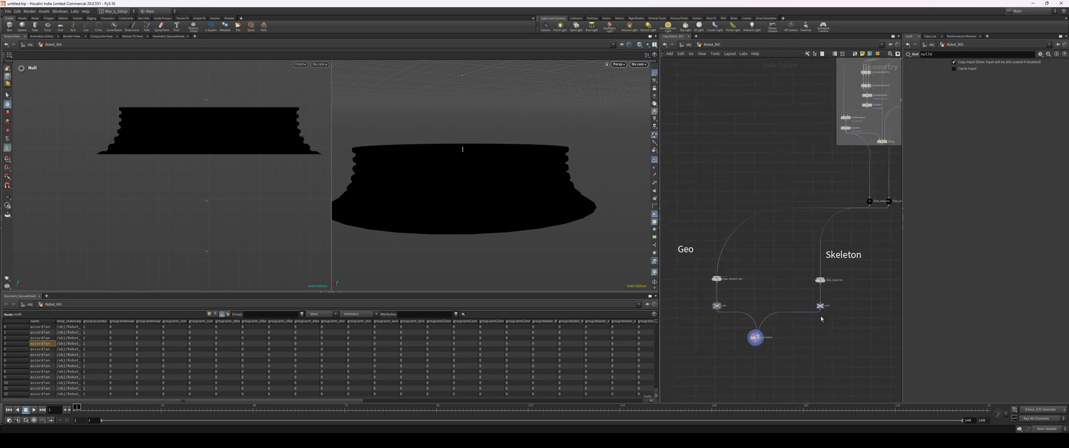
drag(845, 323, 768, 265)
middle_drag(783, 217, 789, 294)
scroll(771, 251, down, 4)
drag(855, 384, 733, 280)
click(735, 277)
- Examine the network layout across the Head, Waist, Arms and Spine sections and the Geo and Skeleton branches
scroll(746, 256, down, 1)
middle_drag(748, 249, 816, 297)
scroll(742, 289, up, 1)
mouse_move(730, 199)
middle_down()
mouse_move(737, 223)
mouse_move(772, 223)
mouse_move(716, 206)
middle_up()
scroll(737, 222, up, 3)
scroll(781, 207, down, 1)
middle_drag(817, 204, 717, 194)
scroll(851, 203, down, 3)
middle_drag(833, 228, 778, 179)
middle_drag(801, 249, 818, 186)
scroll(787, 241, down, 1)
scroll(744, 269, up, 2)
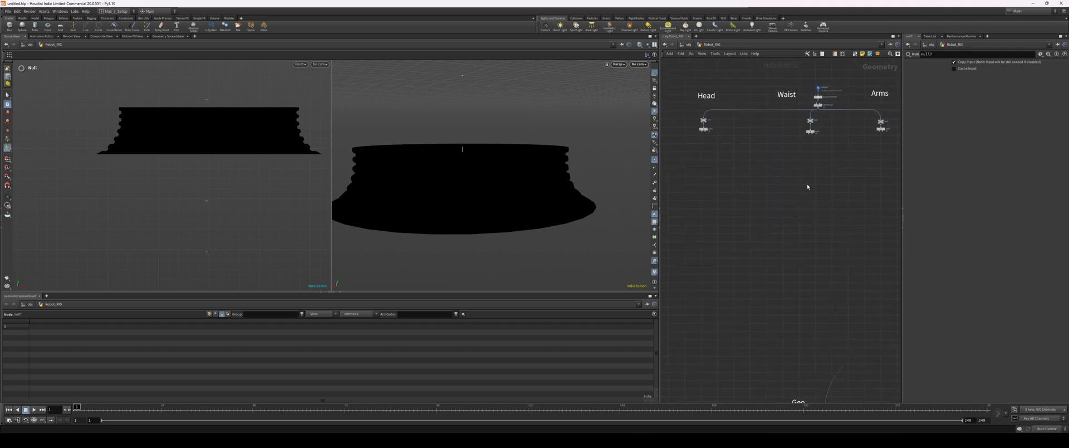
middle_drag(788, 350, 725, 177)
middle_drag(738, 317, 752, 337)
scroll(728, 272, up, 3)
scroll(758, 268, down, 2)
scroll(744, 232, down, 2)
middle_drag(723, 162, 783, 263)
scroll(783, 263, down, 3)
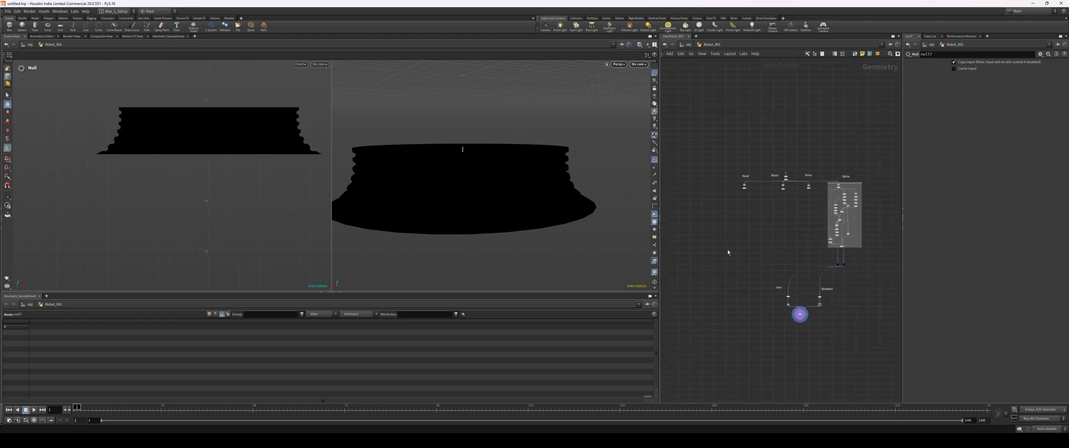